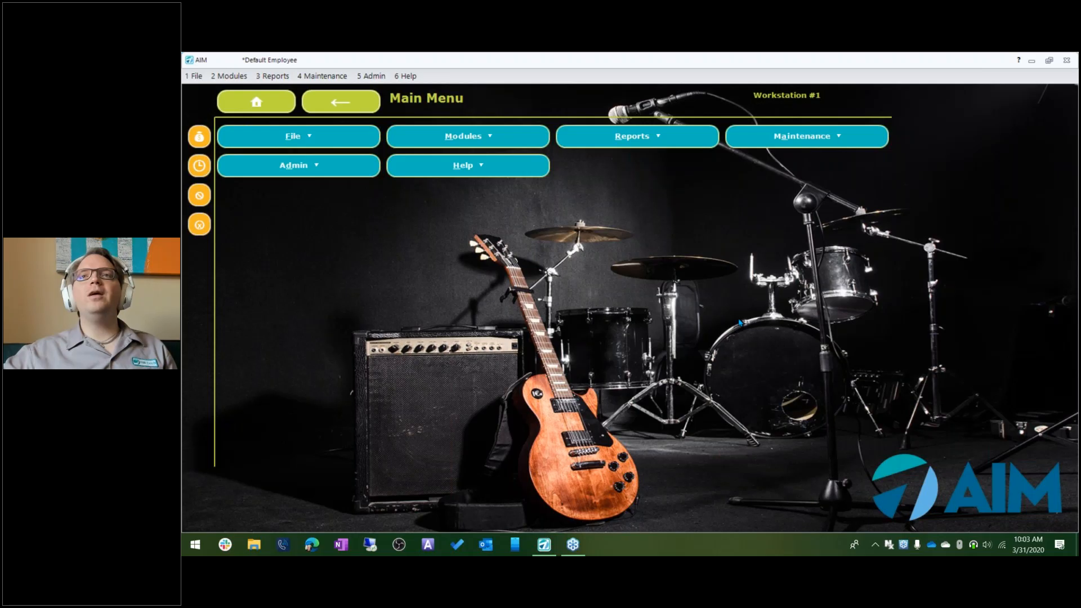
click(740, 322)
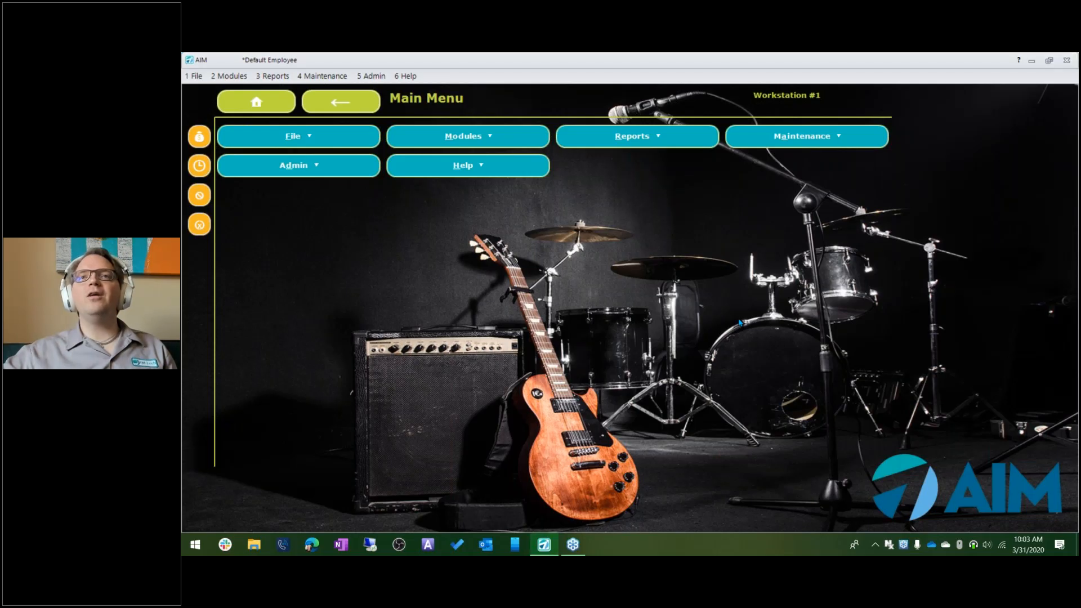
click(906, 90)
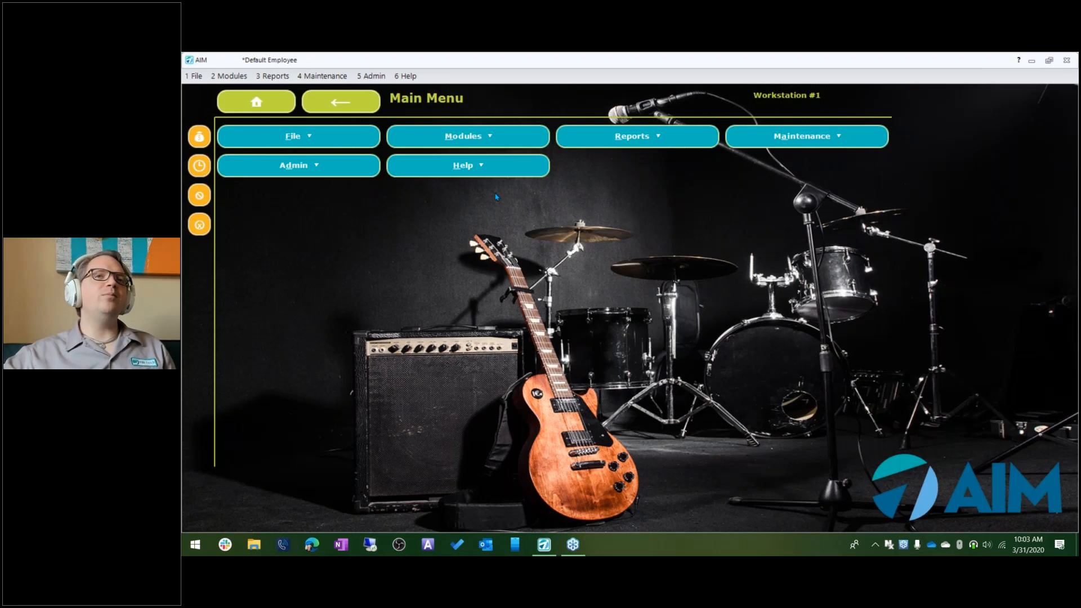
Open the Setup Tasks utility from the administration utilities.
click(306, 162)
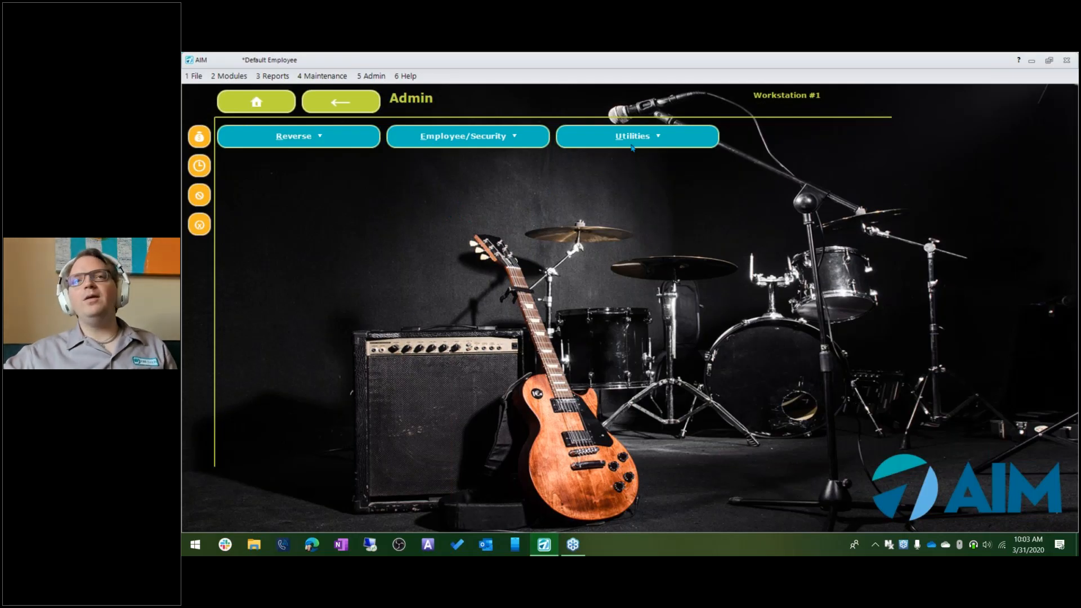
click(645, 142)
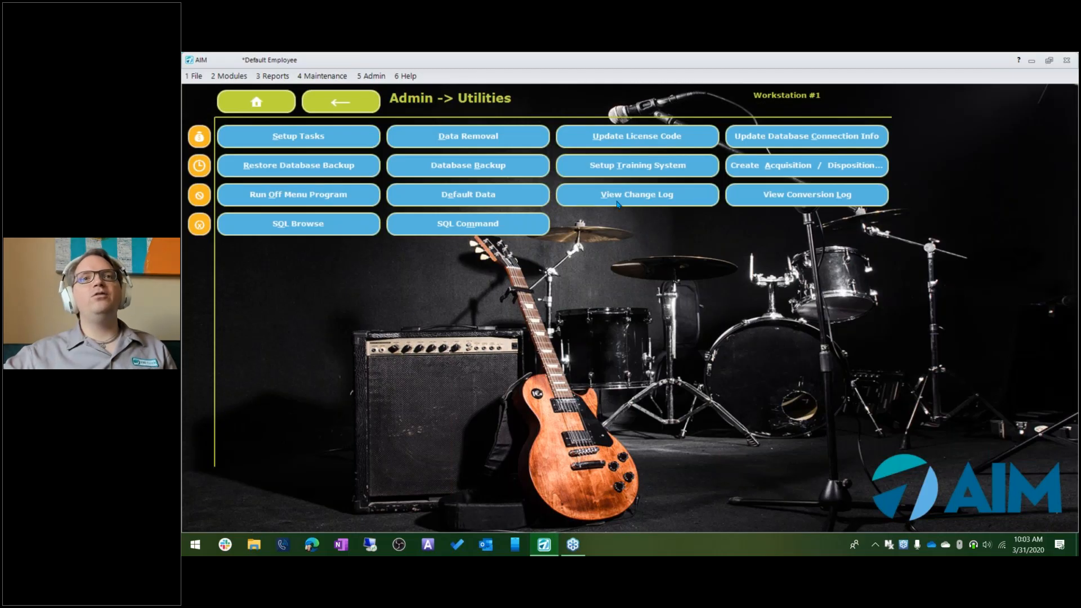
click(297, 140)
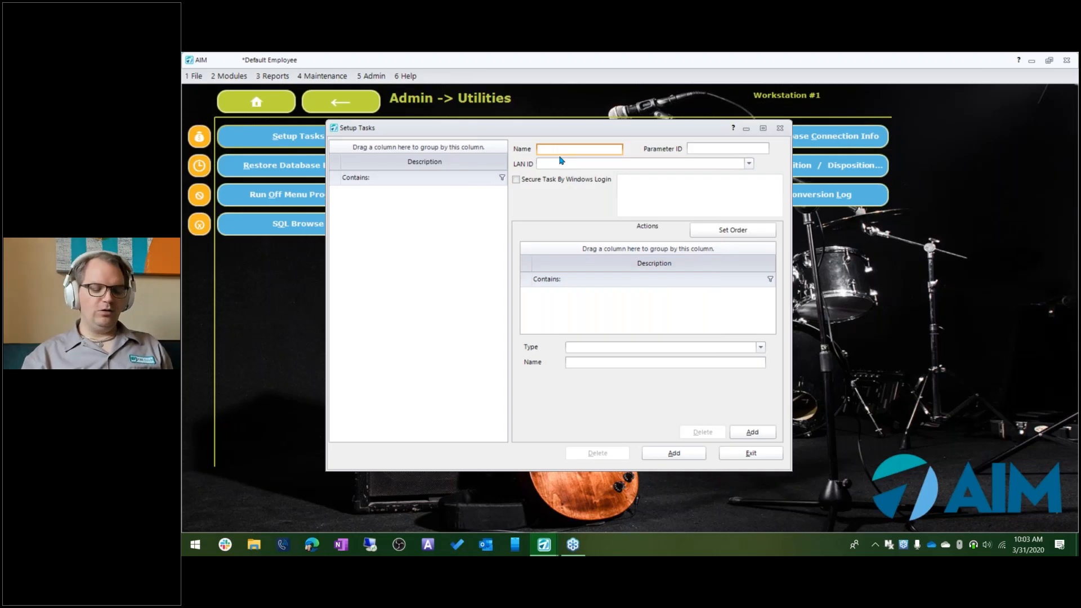
Enter a new task named Nightly Reports with the parameter ID EODReports.
text(Nightly Reports)
click(708, 149)
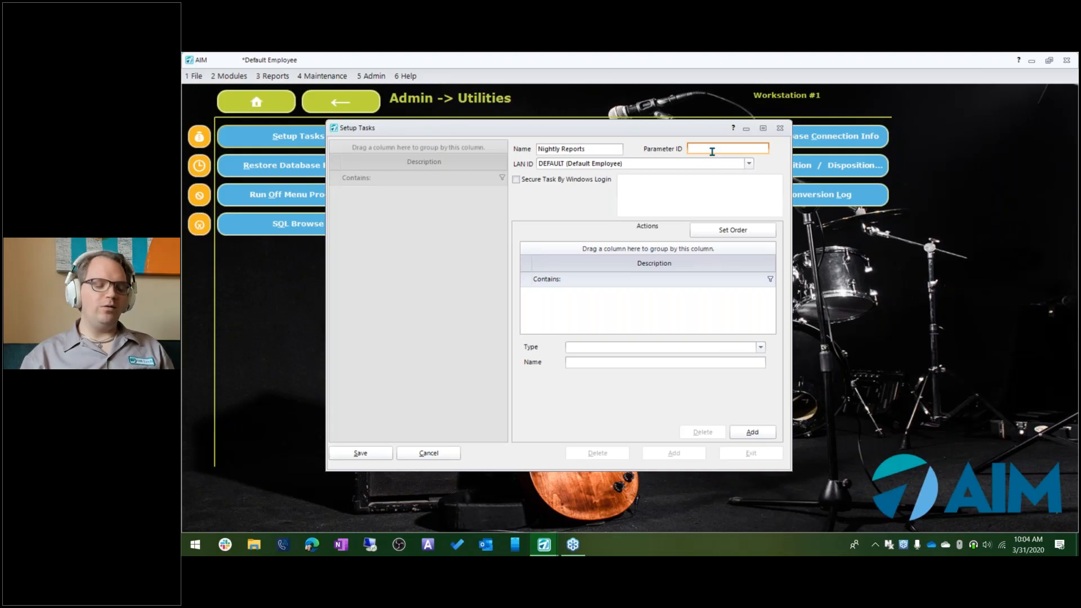
text(OD)
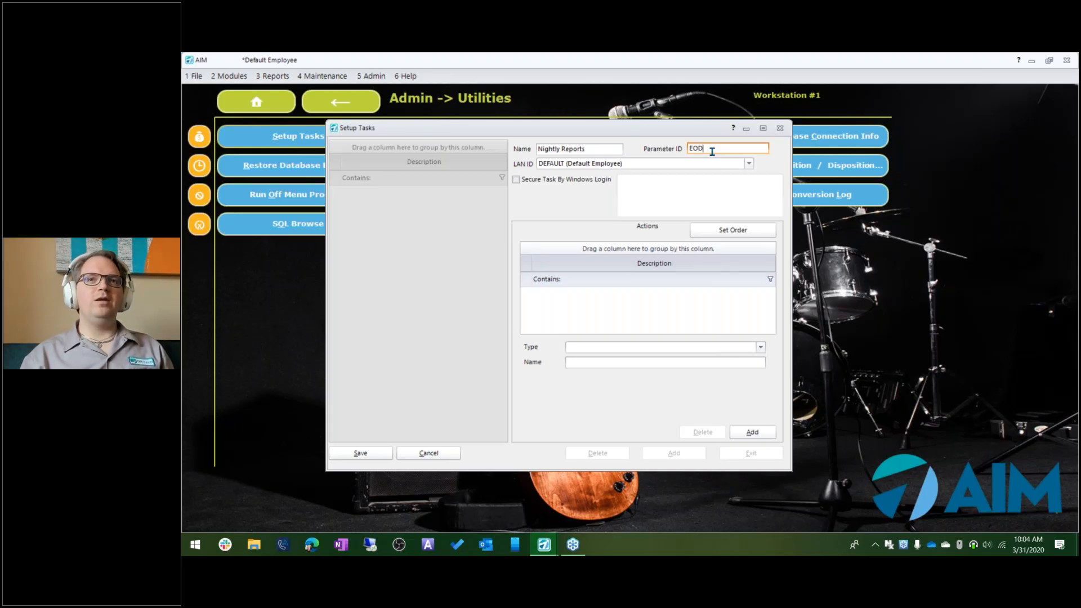
text(Reports)
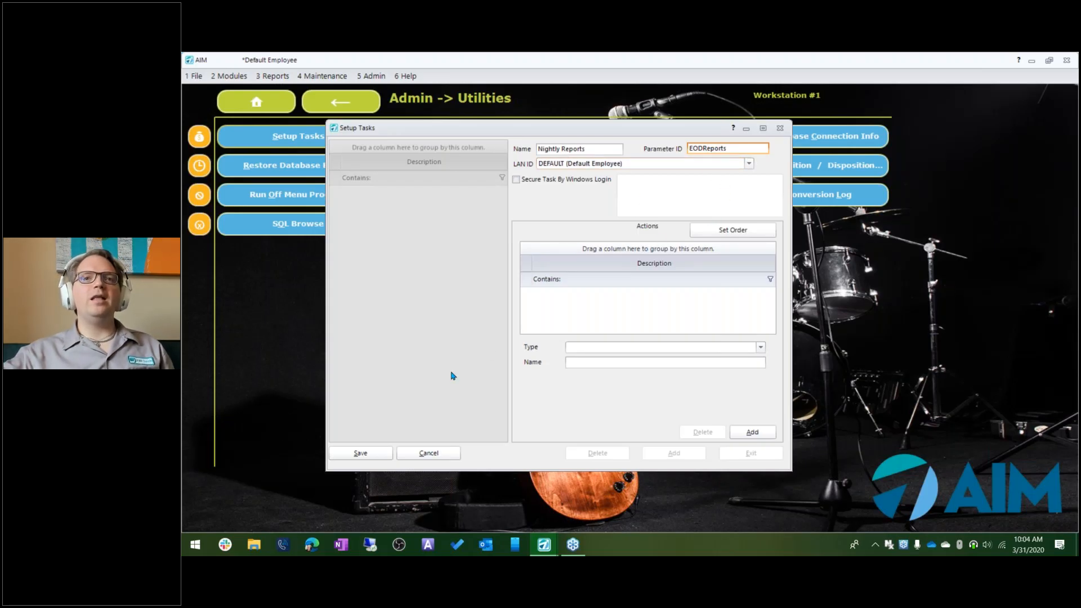
click(363, 453)
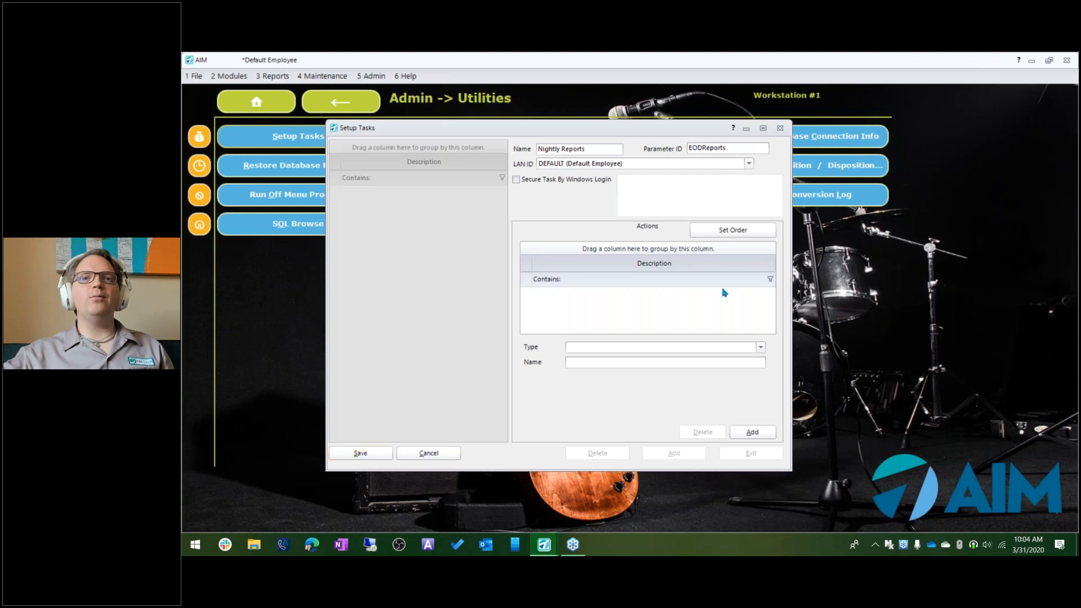
mouse_move(781, 289)
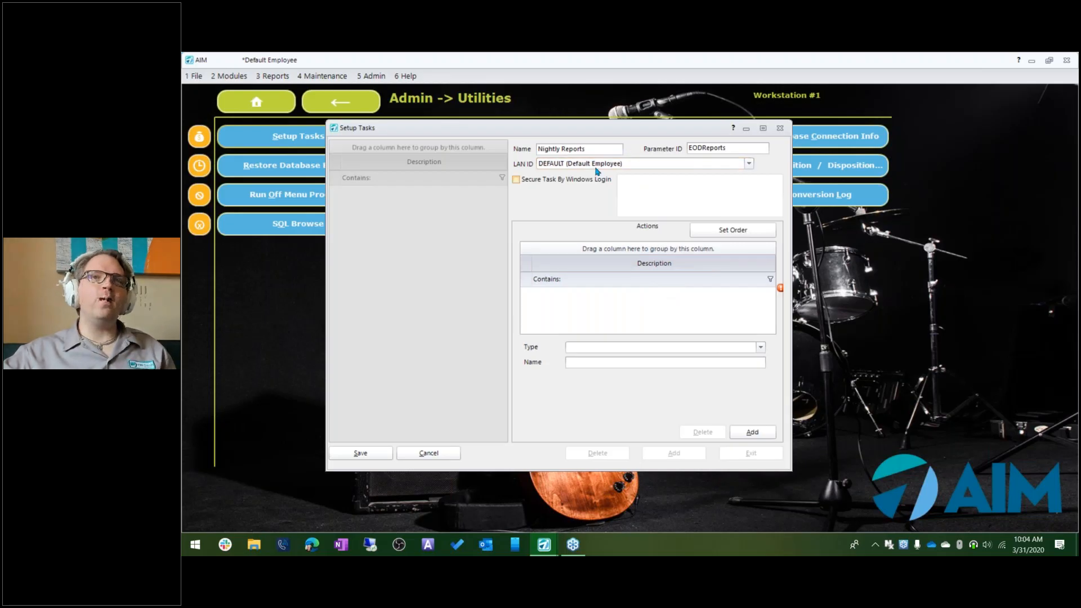
double_click(718, 148)
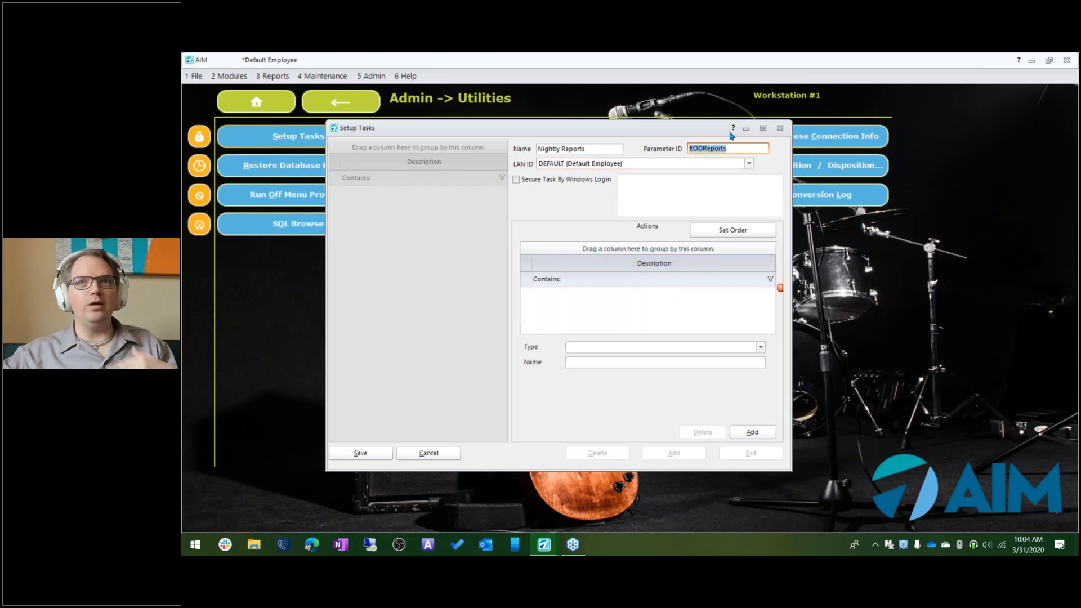
Start a new action for the Nightly Reports task and review the available action types.
click(758, 437)
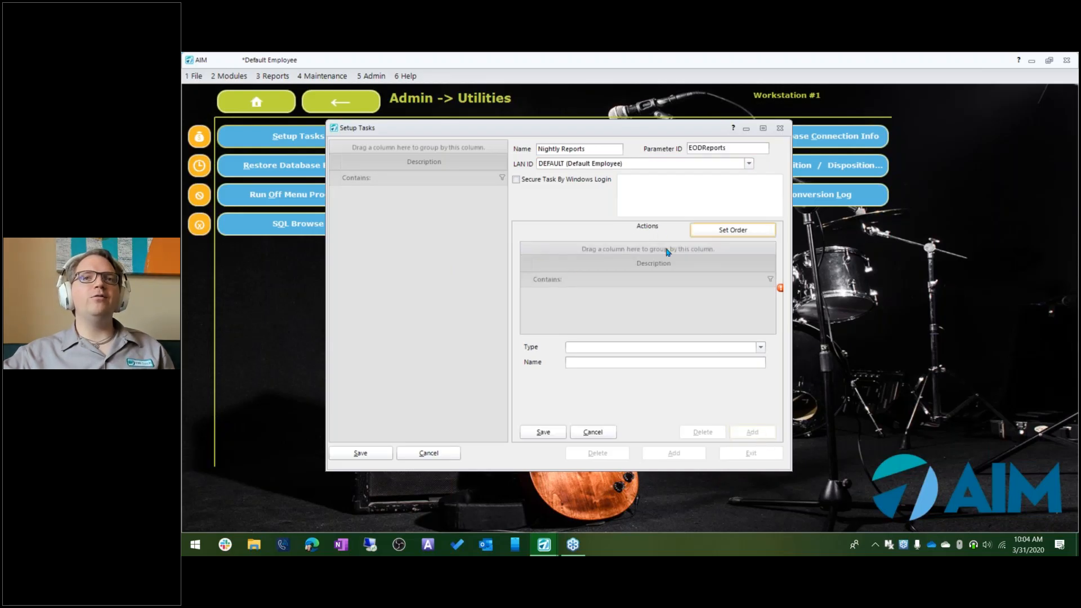
click(760, 347)
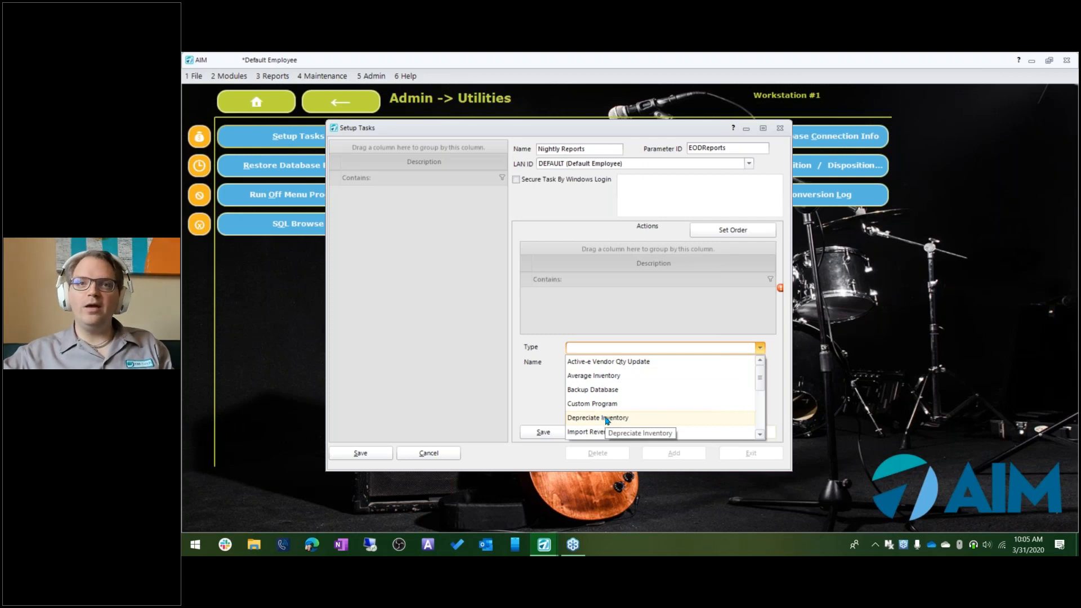
click(759, 435)
click(759, 434)
double_click(759, 434)
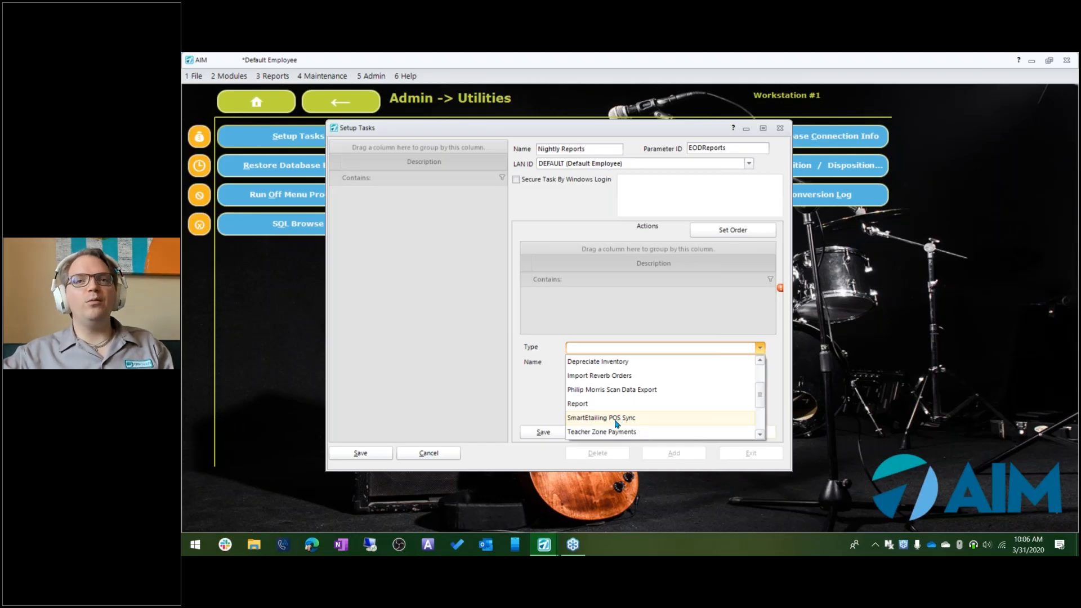
click(762, 435)
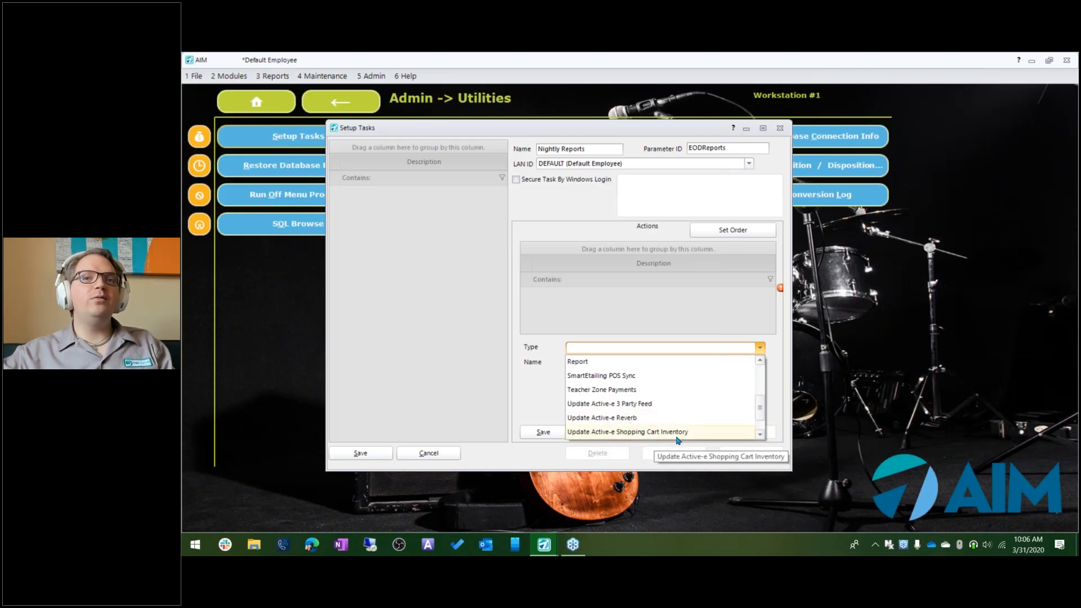
click(760, 434)
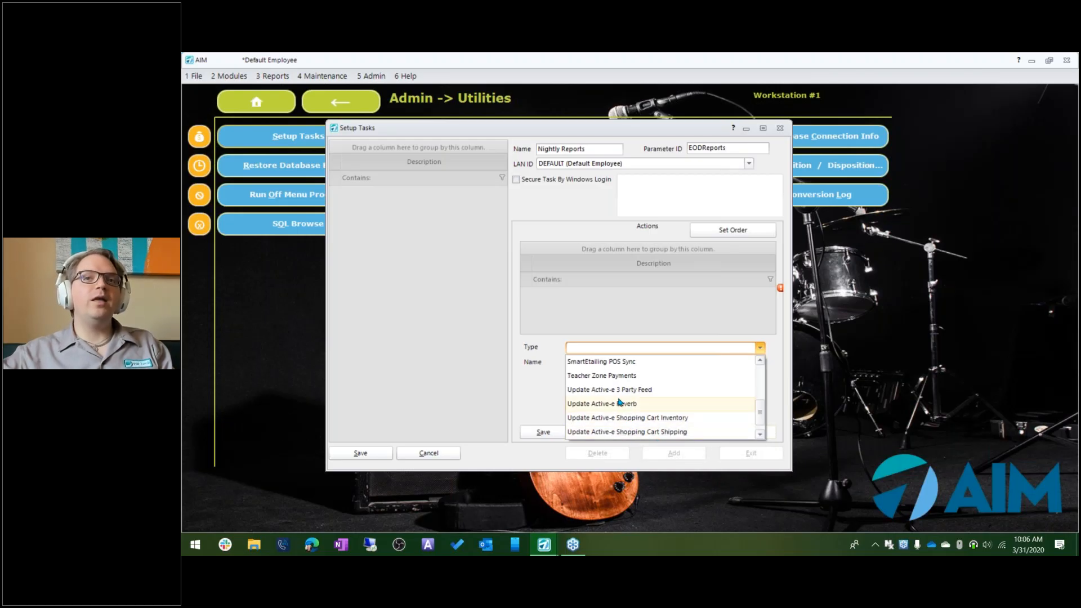
click(762, 435)
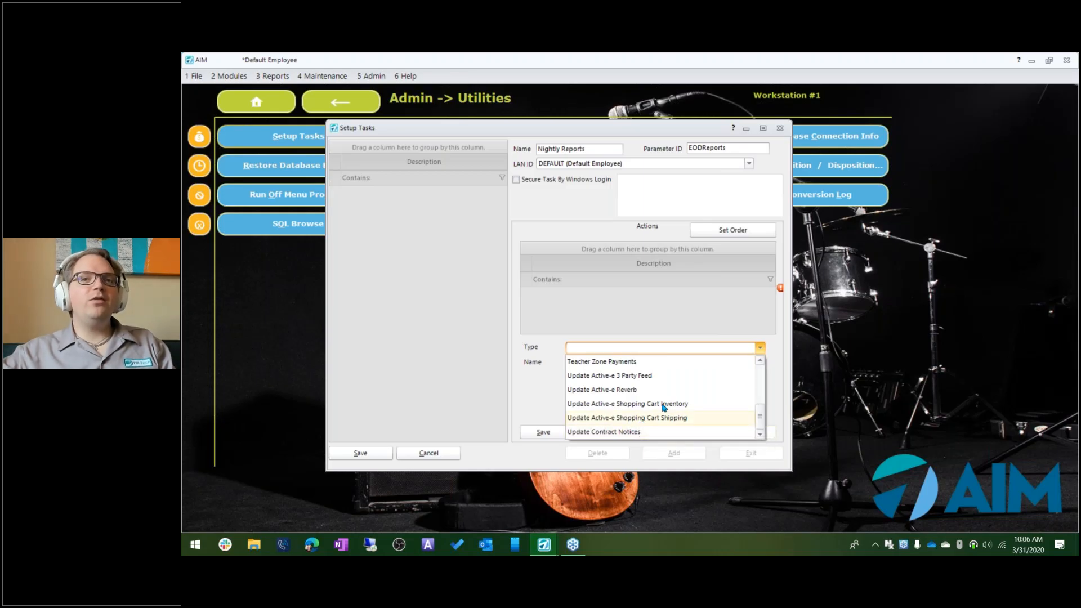
click(760, 360)
click(760, 434)
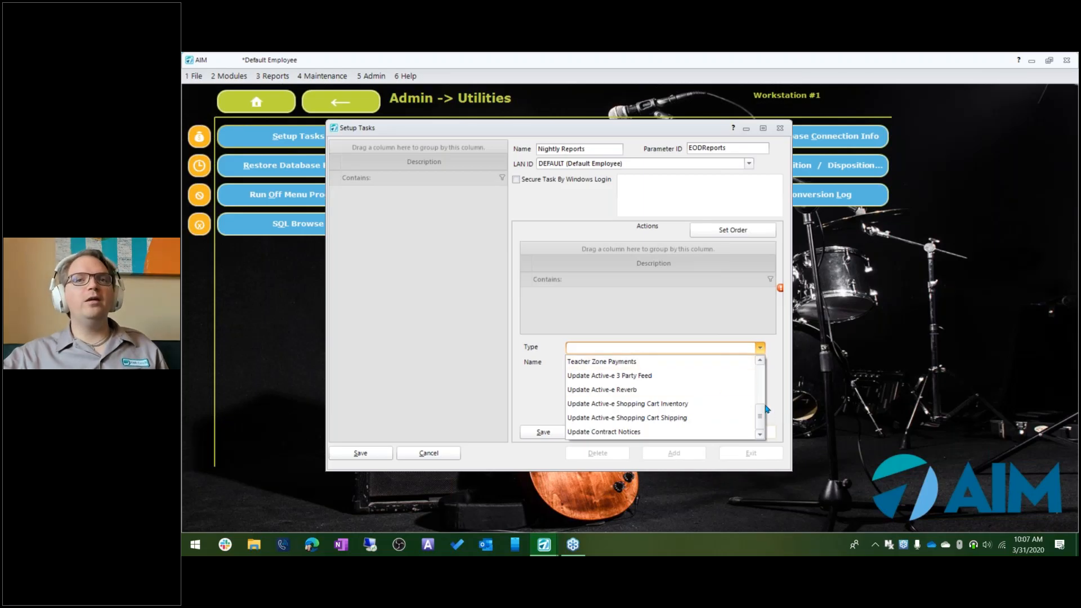
Set the action's type to Report and name it Nightly Sales Report.
click(627, 362)
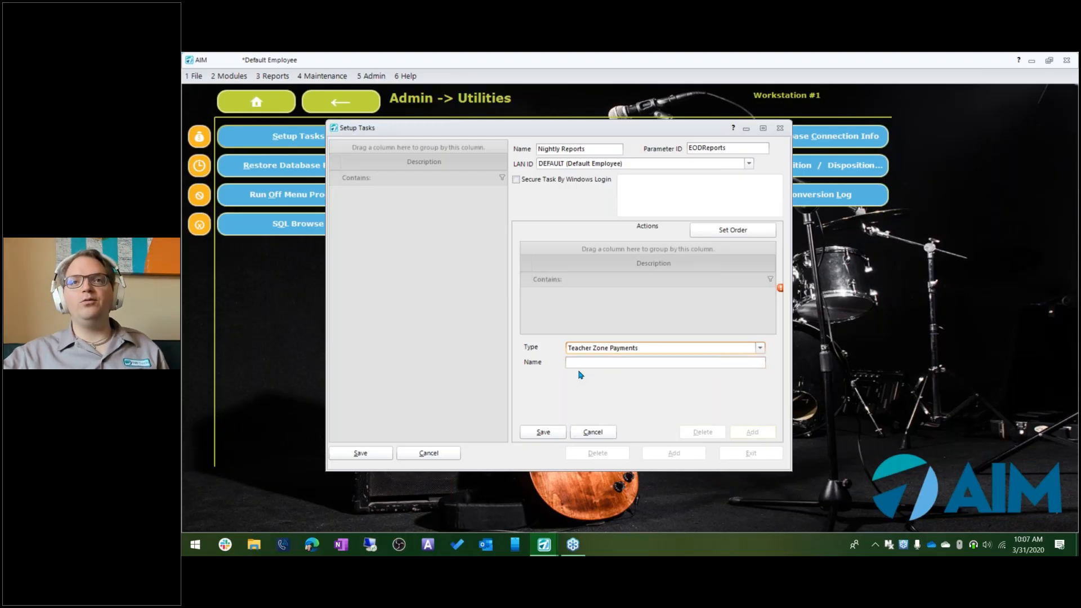
click(760, 348)
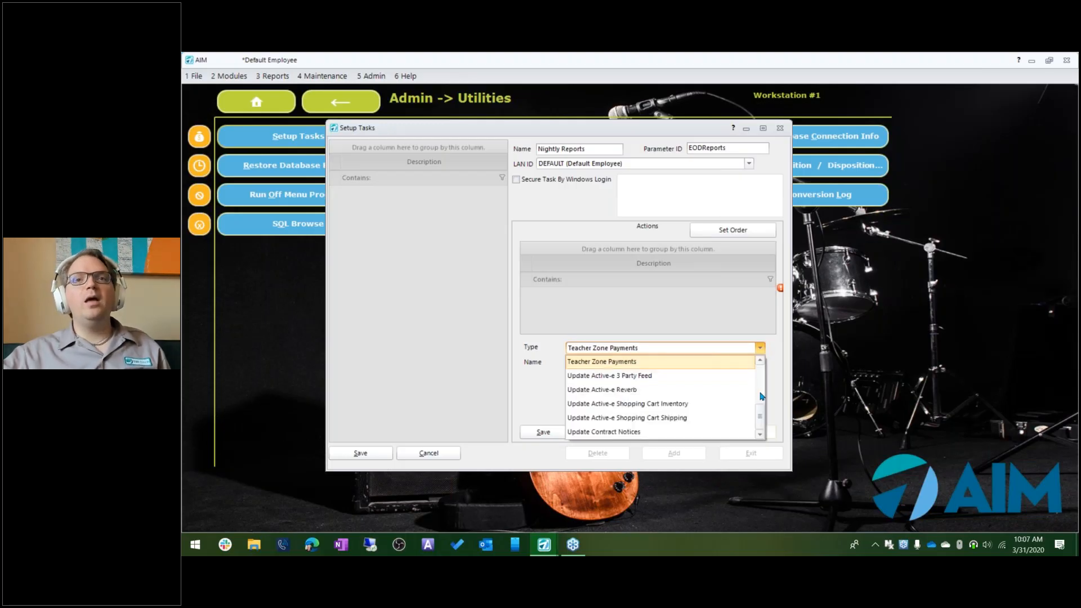
scroll(761, 386, up, 2)
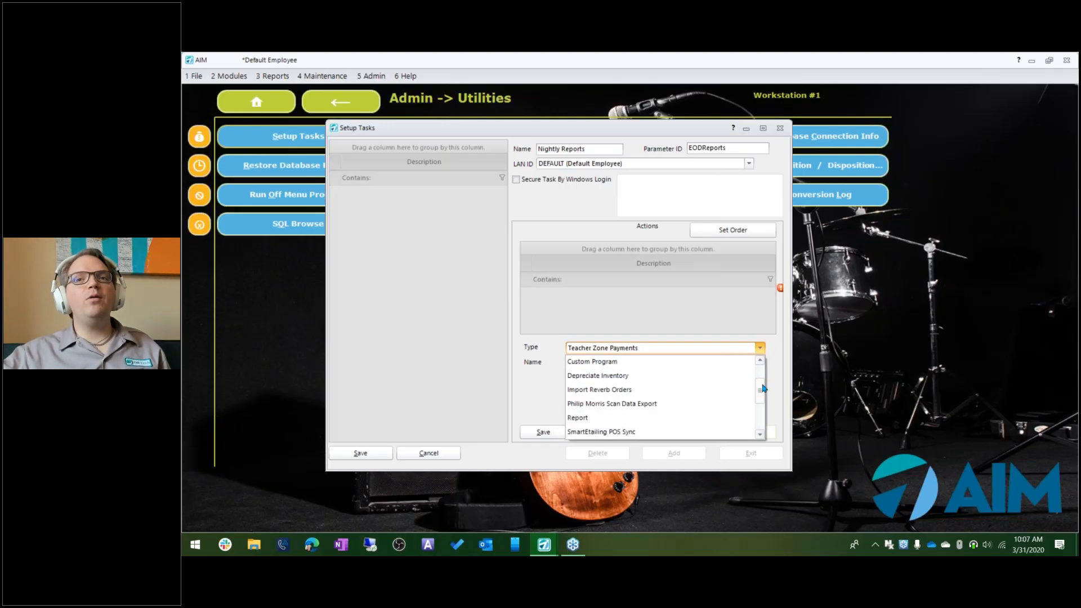
click(692, 422)
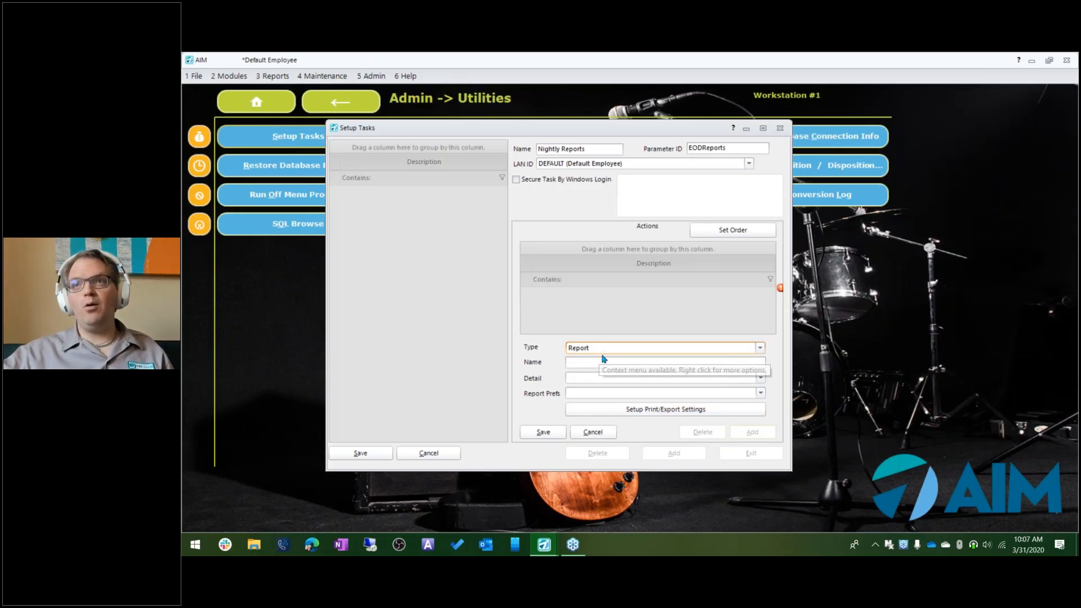
click(586, 361)
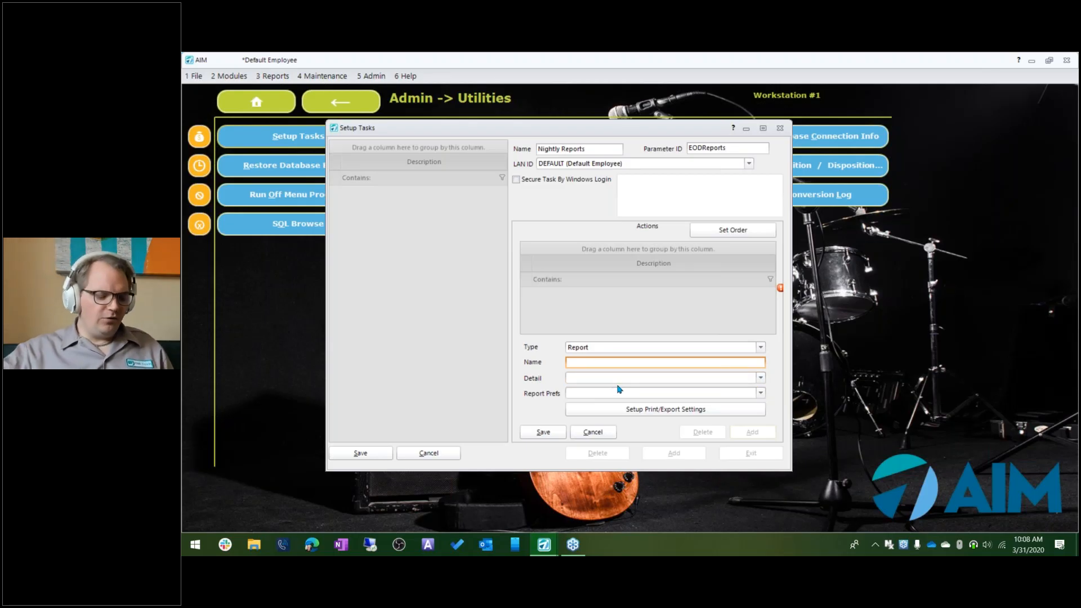
text(Nigh)
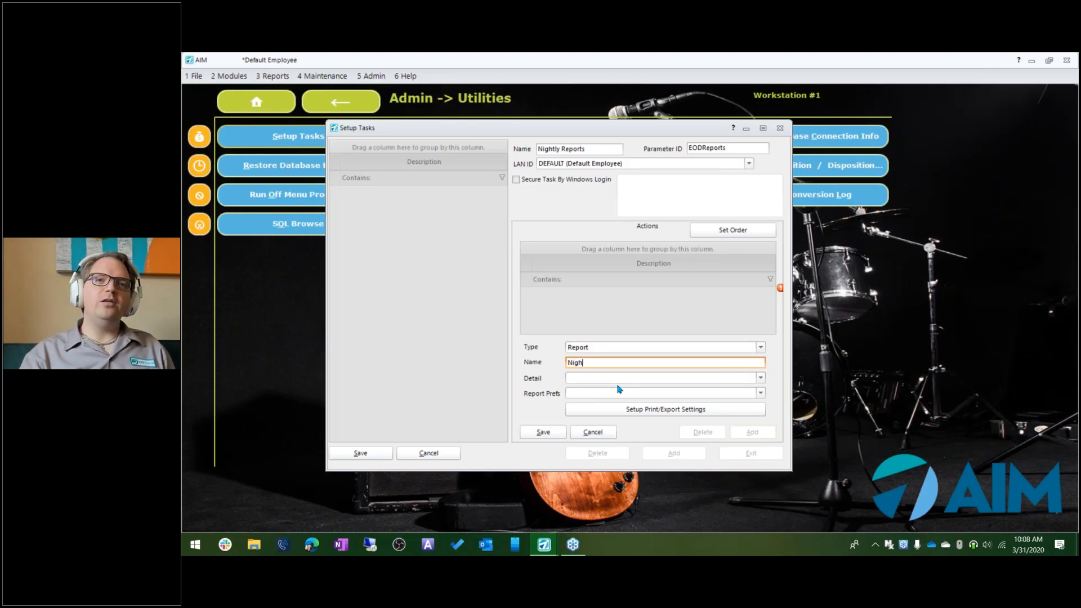
text(tly Sales Report)
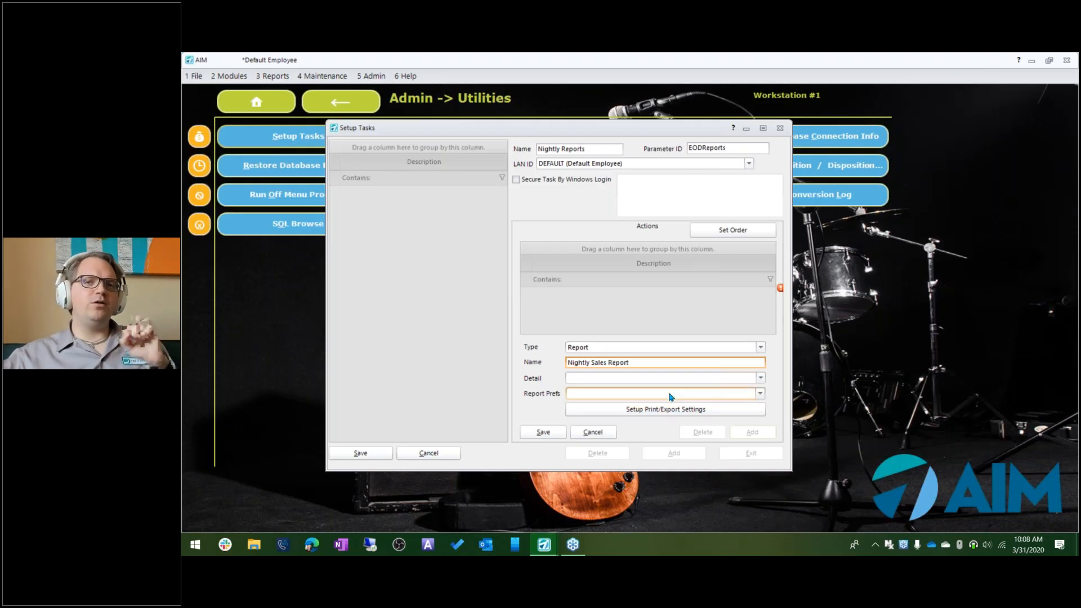
Search the report menu for "daily ac" and assign the Daily Activity Report as the action's detail.
click(598, 379)
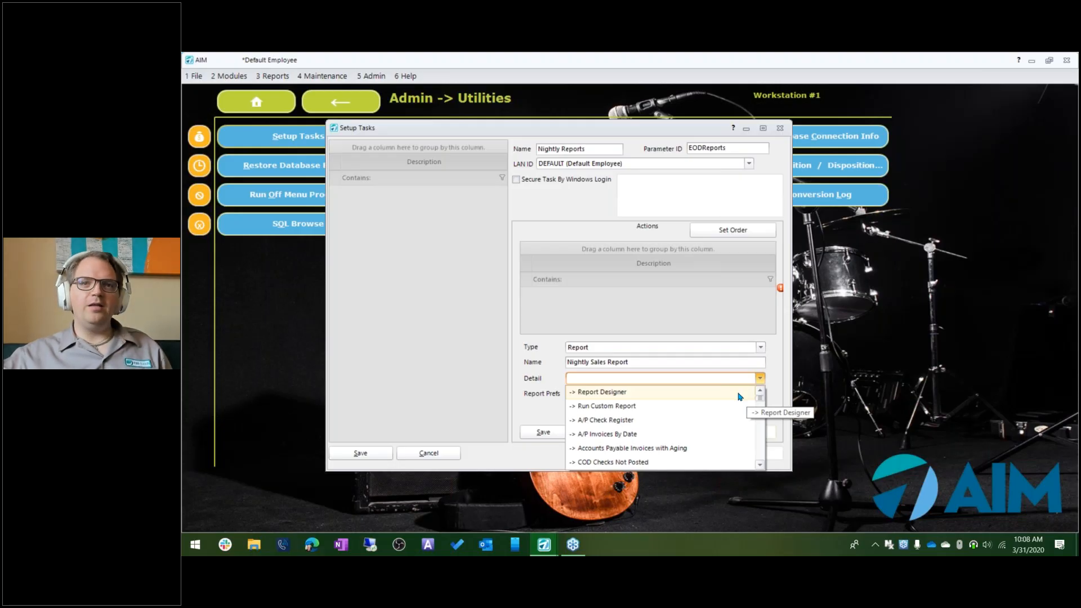
click(739, 396)
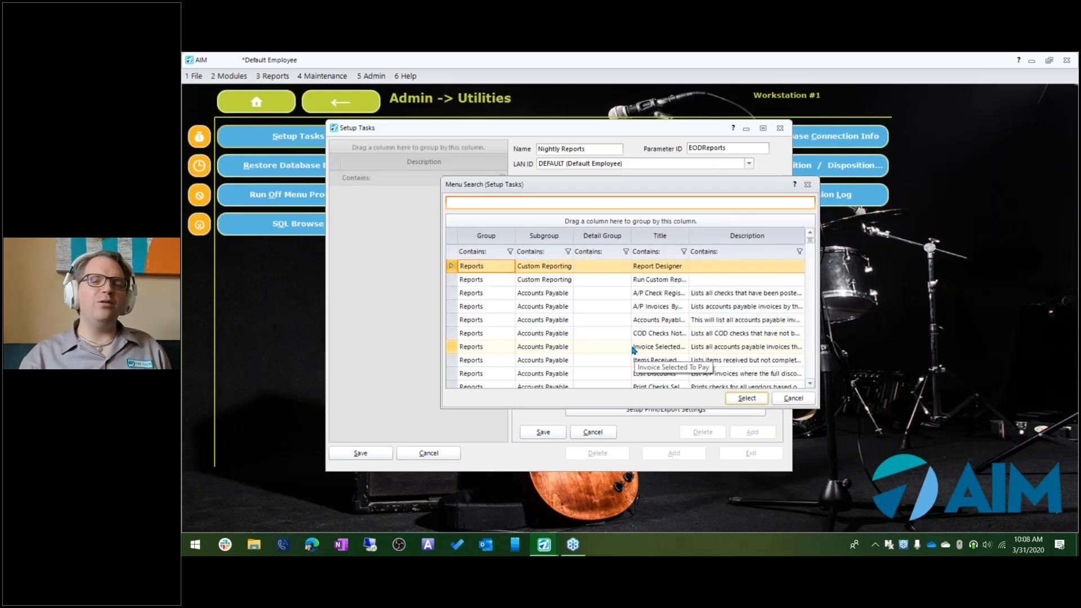
text(daily a)
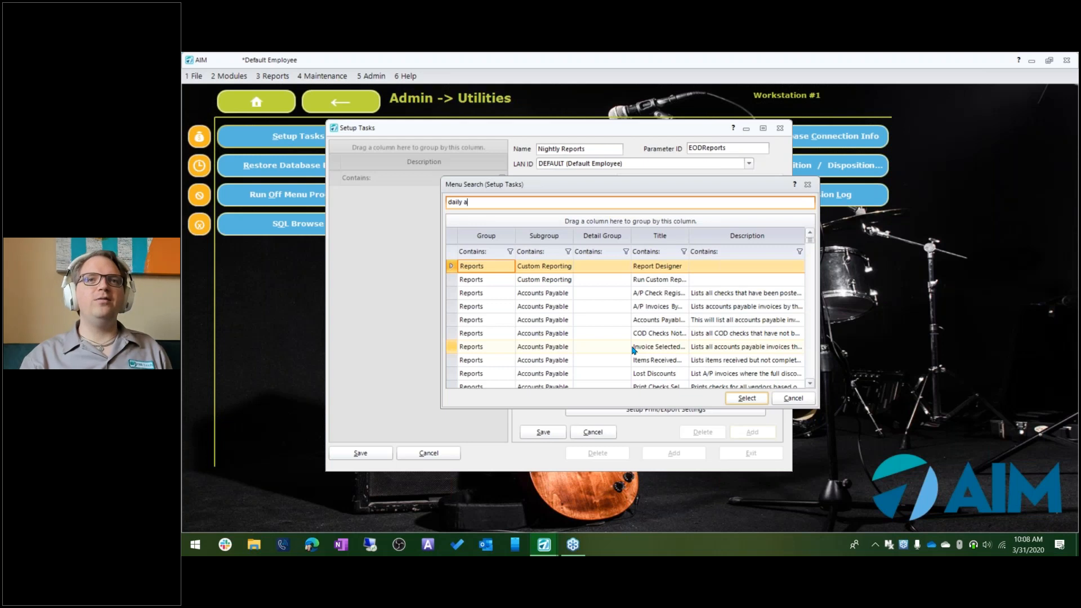
text(c)
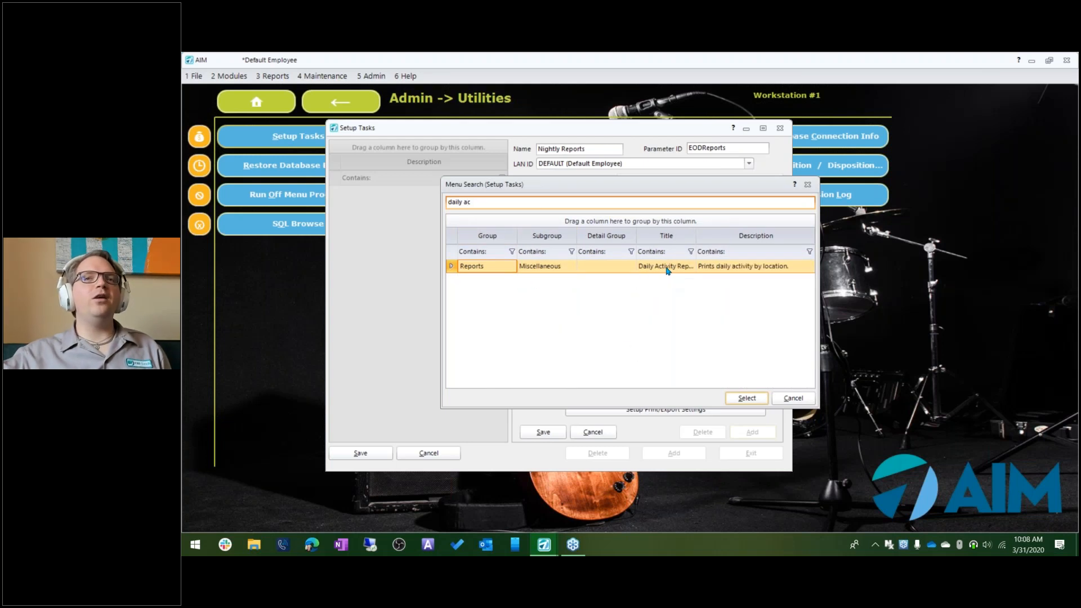
click(736, 396)
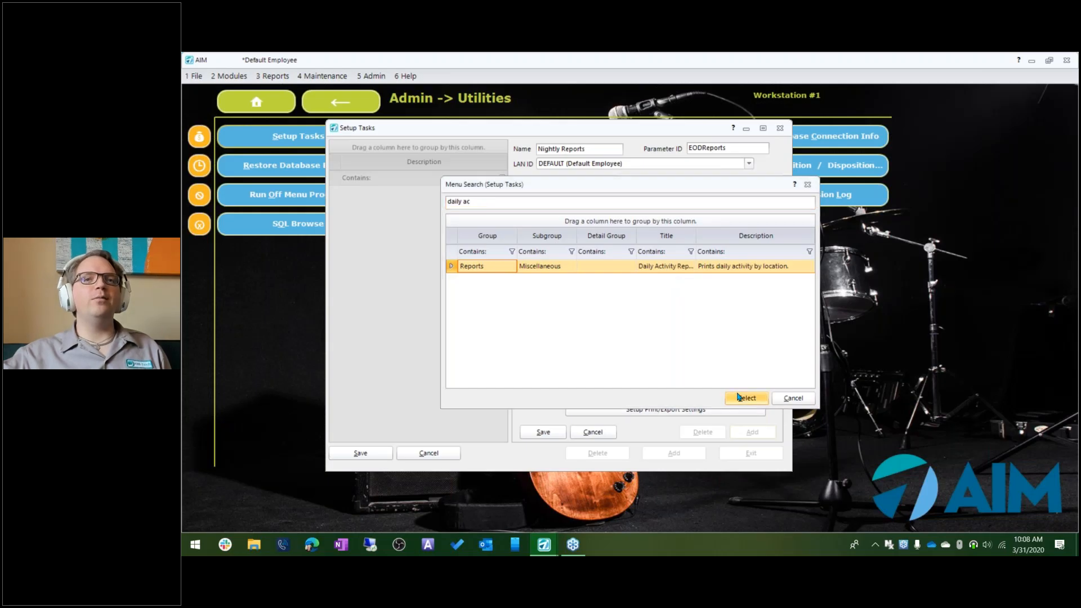
Discard the unfinished report action together with its new task, and close the Setup Tasks window.
click(760, 393)
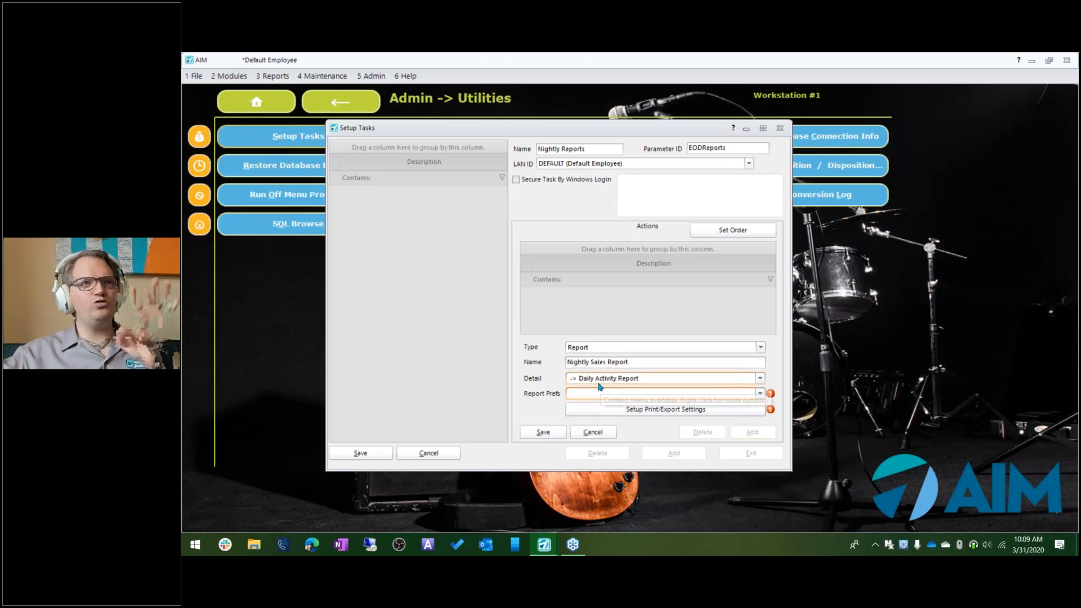
click(600, 433)
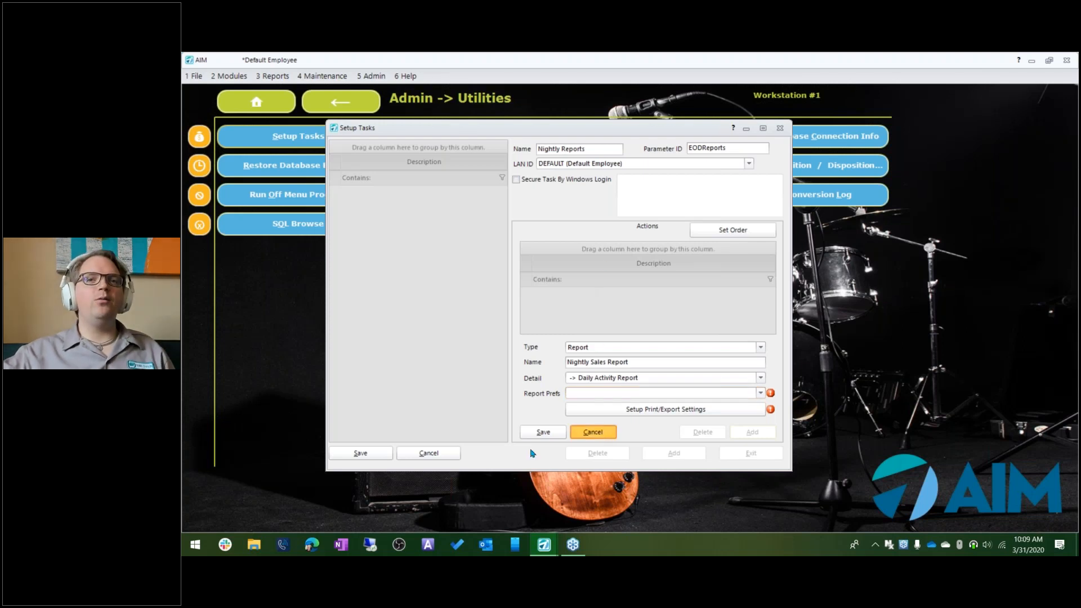
click(425, 457)
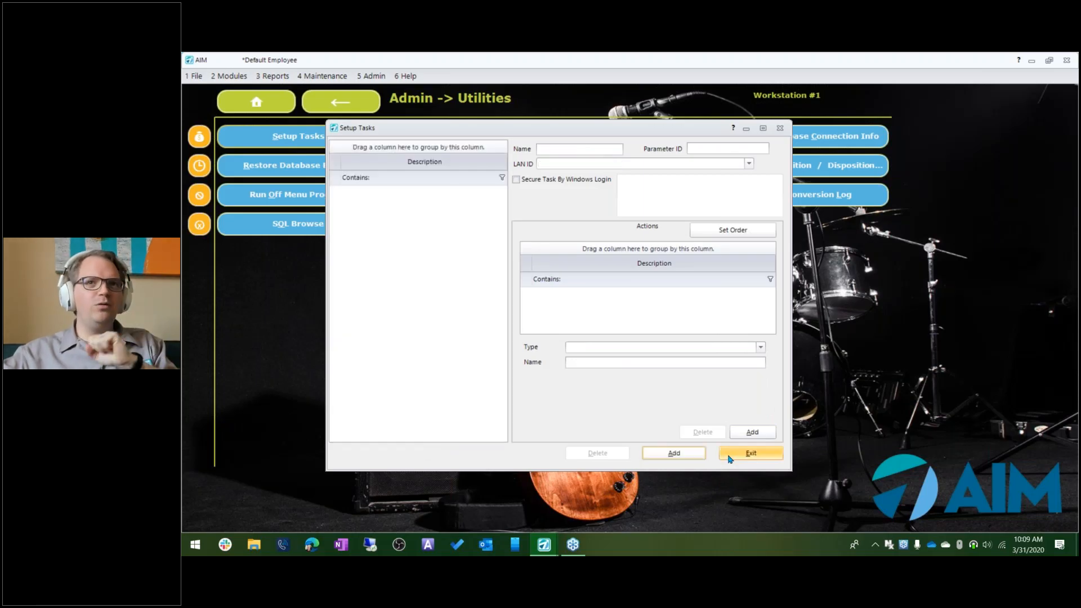
click(732, 458)
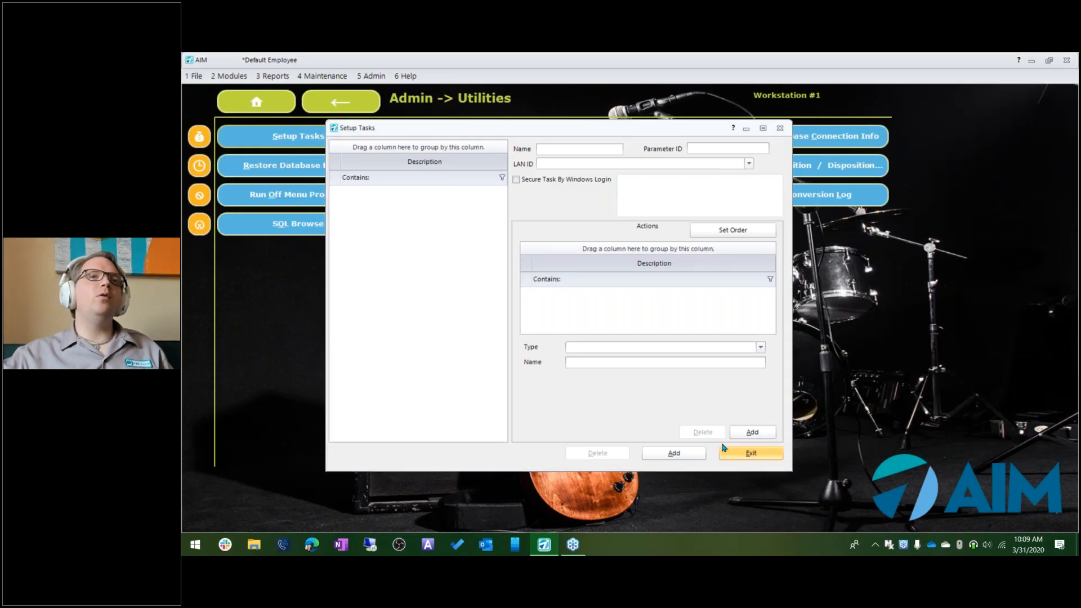
click(725, 450)
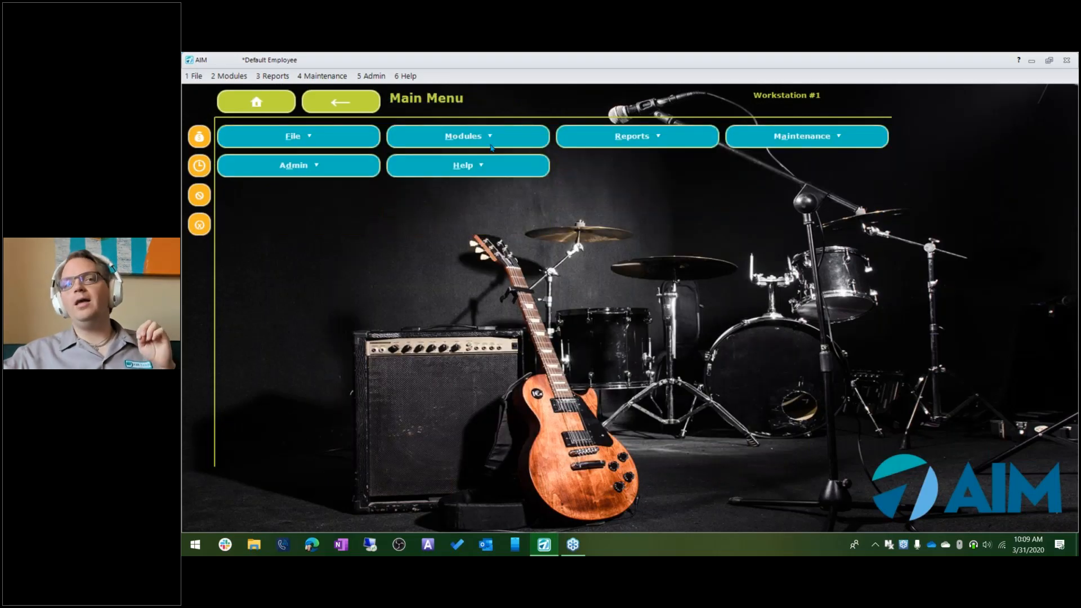
Open the Daily Activity Report from the miscellaneous reports.
click(610, 143)
click(340, 197)
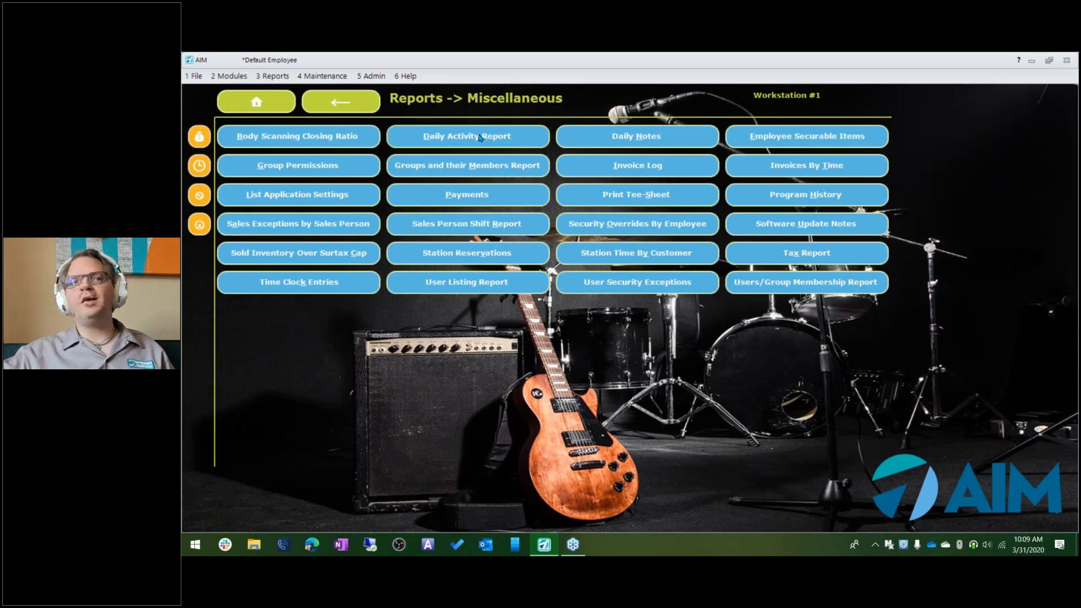
click(480, 136)
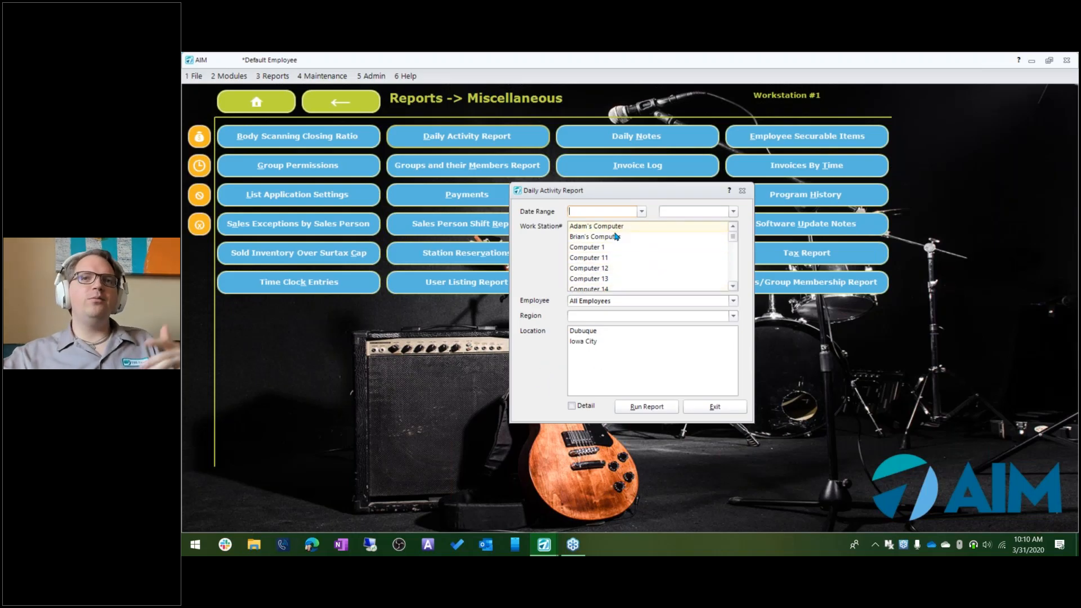
Select the workstations Computer 1, Computer 2, Computer 3 and Computer 11 for the Daily Activity Report.
click(589, 247)
click(733, 286)
click(734, 288)
click(734, 288)
click(733, 288)
click(733, 289)
click(734, 288)
click(734, 288)
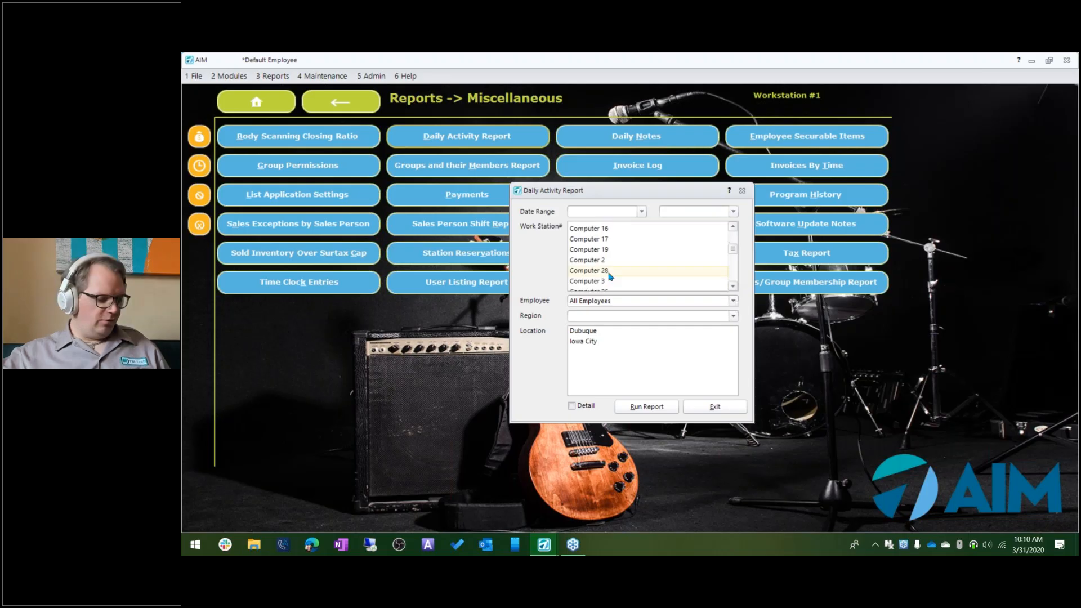
ctrl+click(596, 261)
ctrl+click(596, 281)
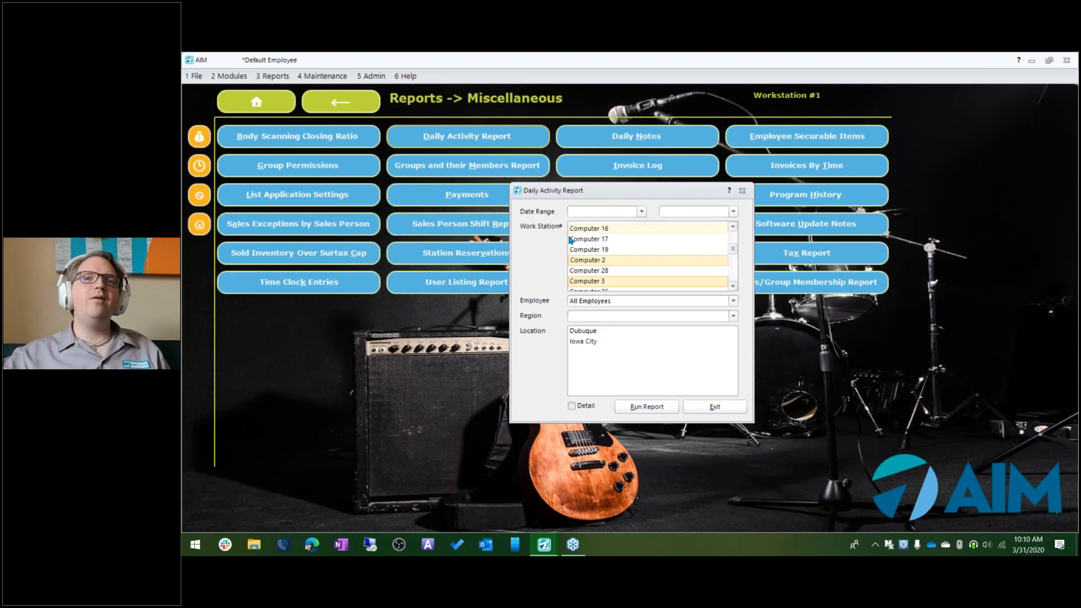
mouse_move(735, 253)
mouse_down()
mouse_move(735, 234)
mouse_move(736, 290)
mouse_move(734, 232)
mouse_up()
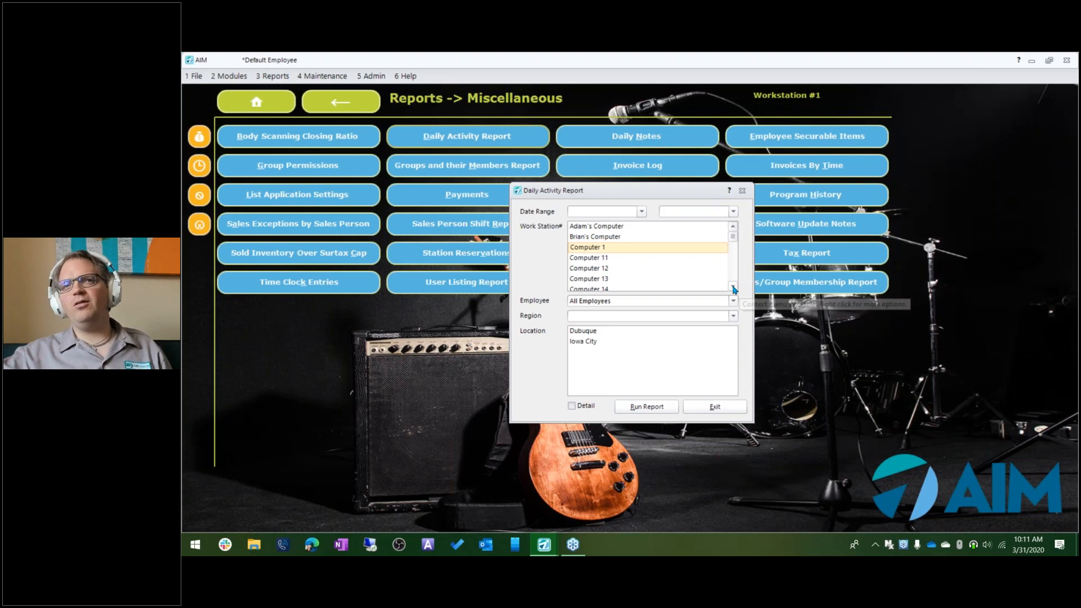
click(681, 258)
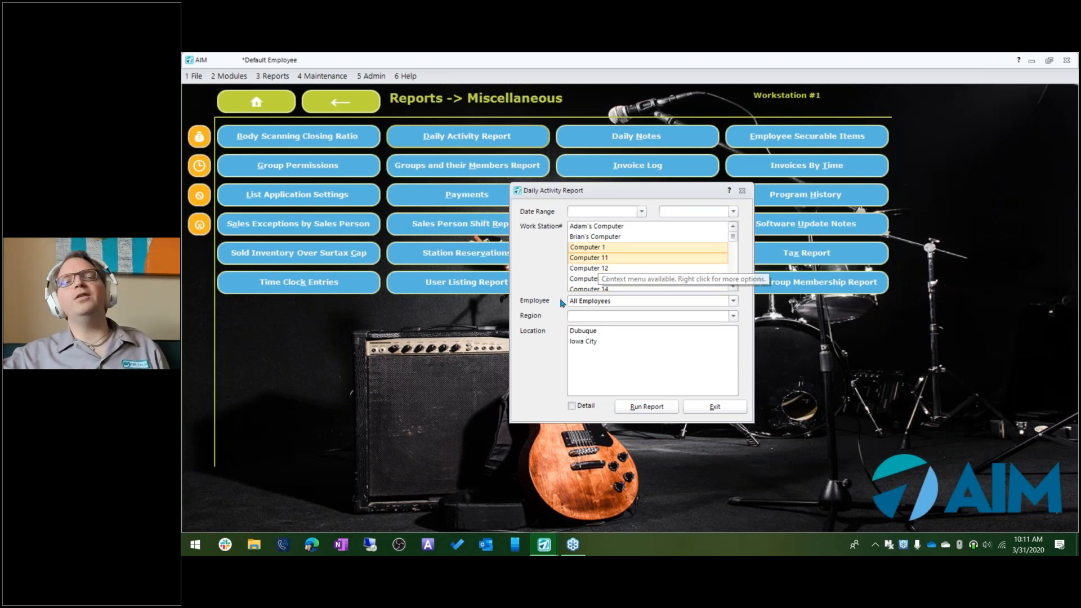
Start saving the current report options as new report preferences with the description EOD Bill.
right_click(538, 270)
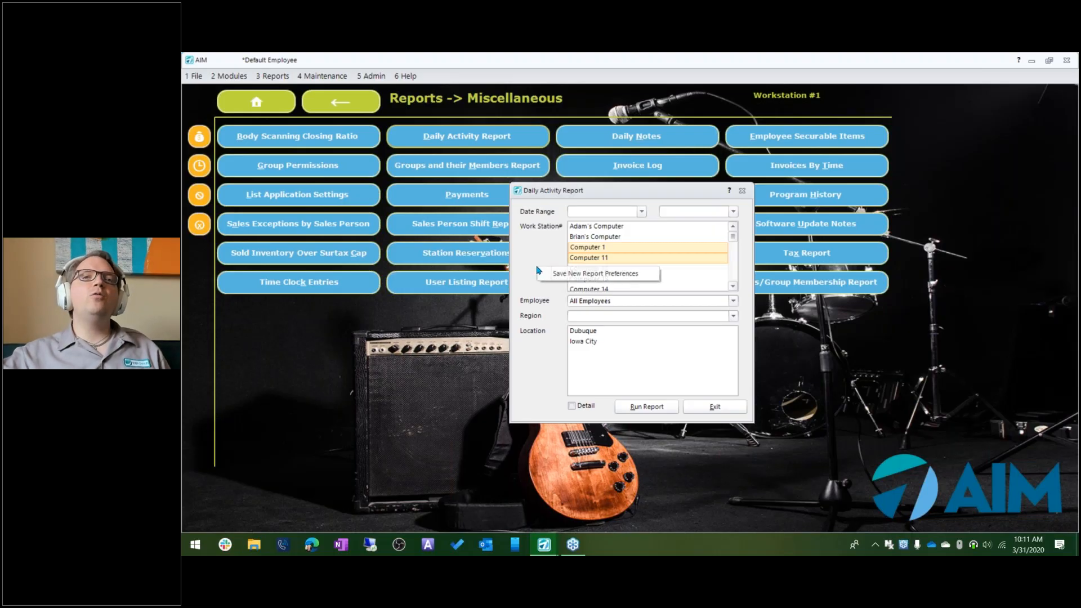
click(568, 276)
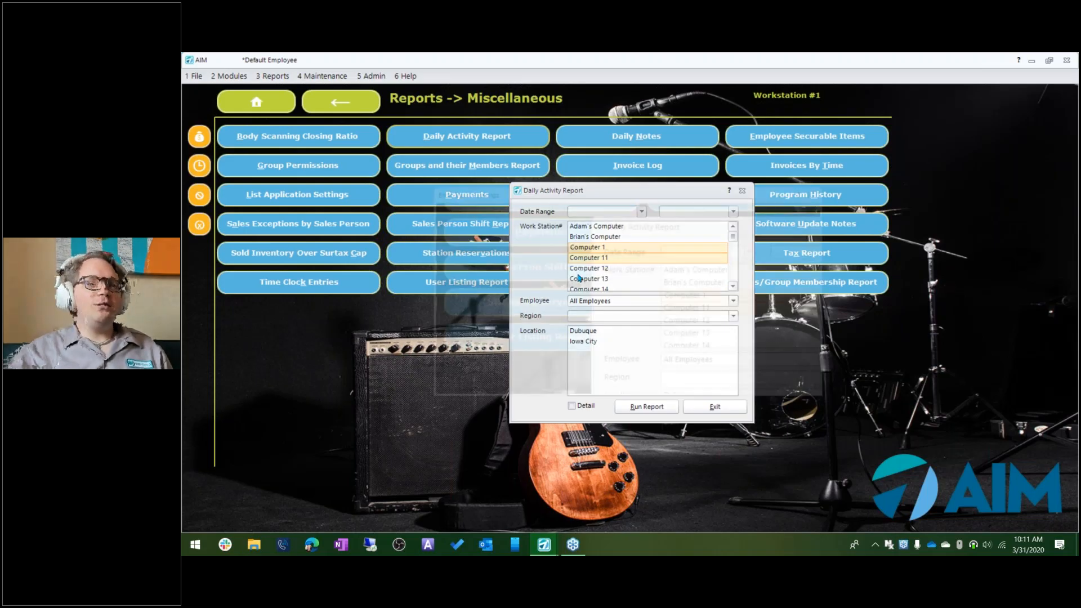
text(EOD Bill)
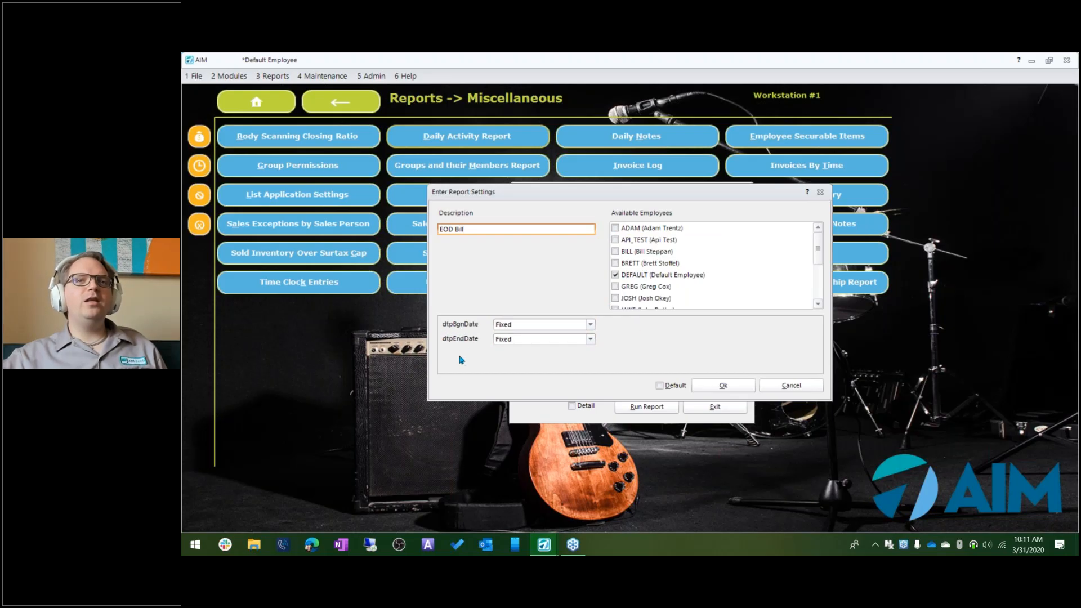
Review the begin date options and set both the begin date and end date of the preferences to Current Date.
click(589, 325)
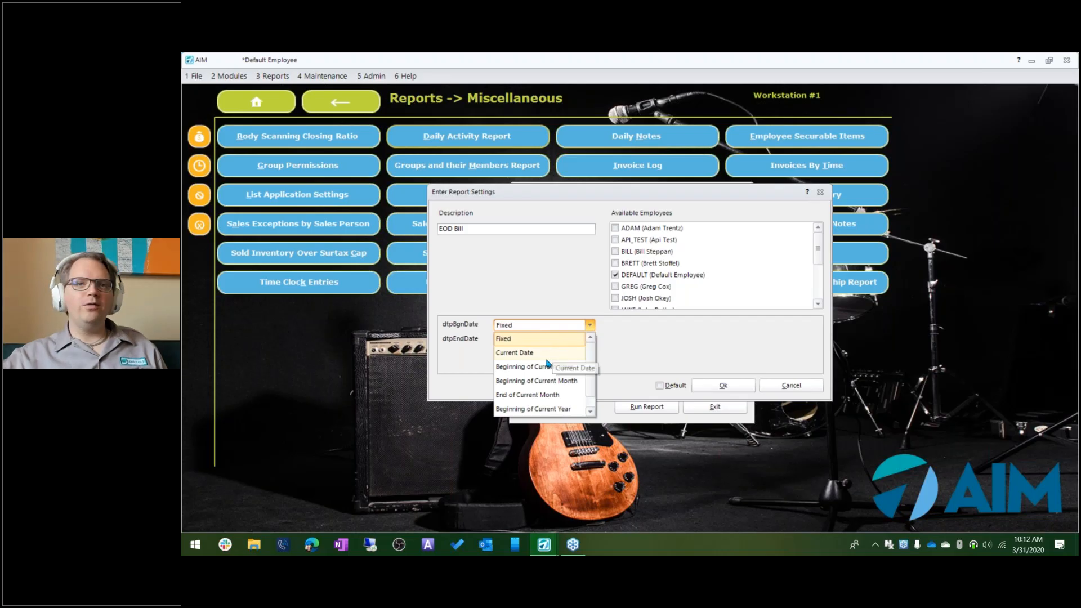
click(590, 413)
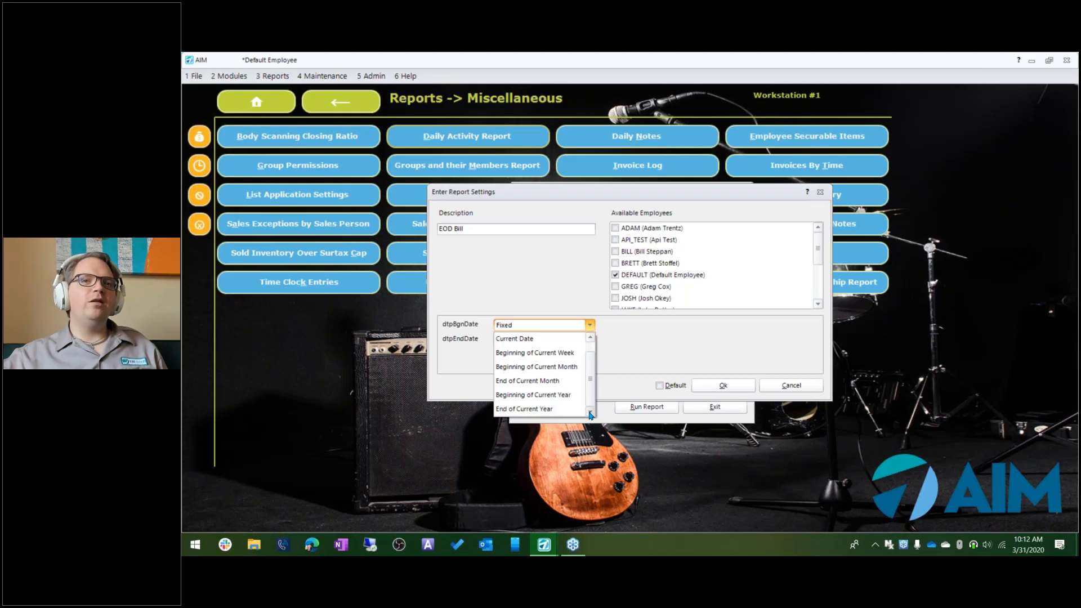
drag(591, 368, 549, 352)
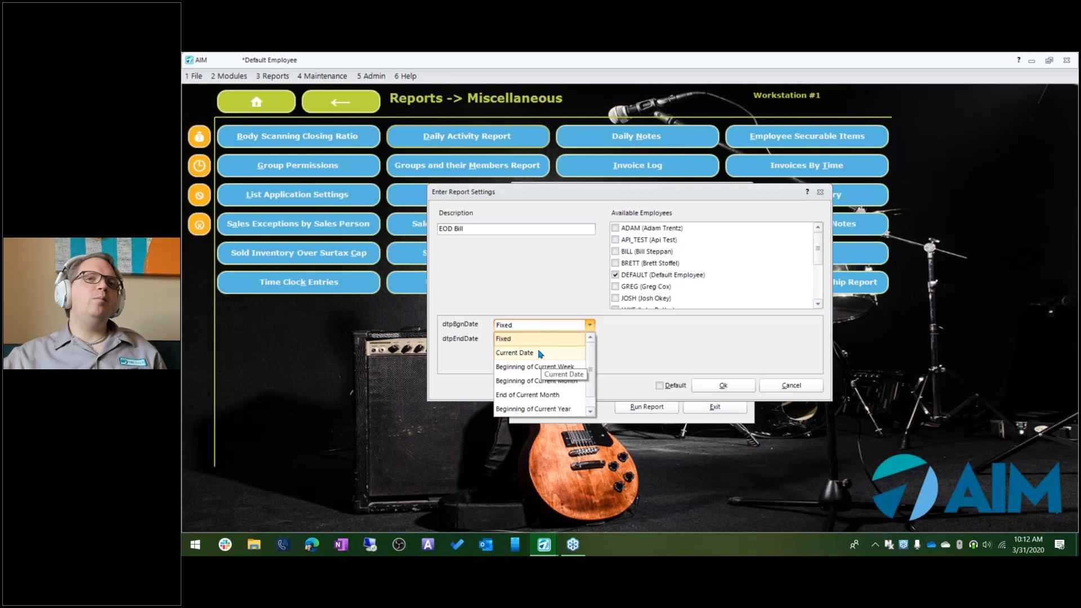
click(539, 353)
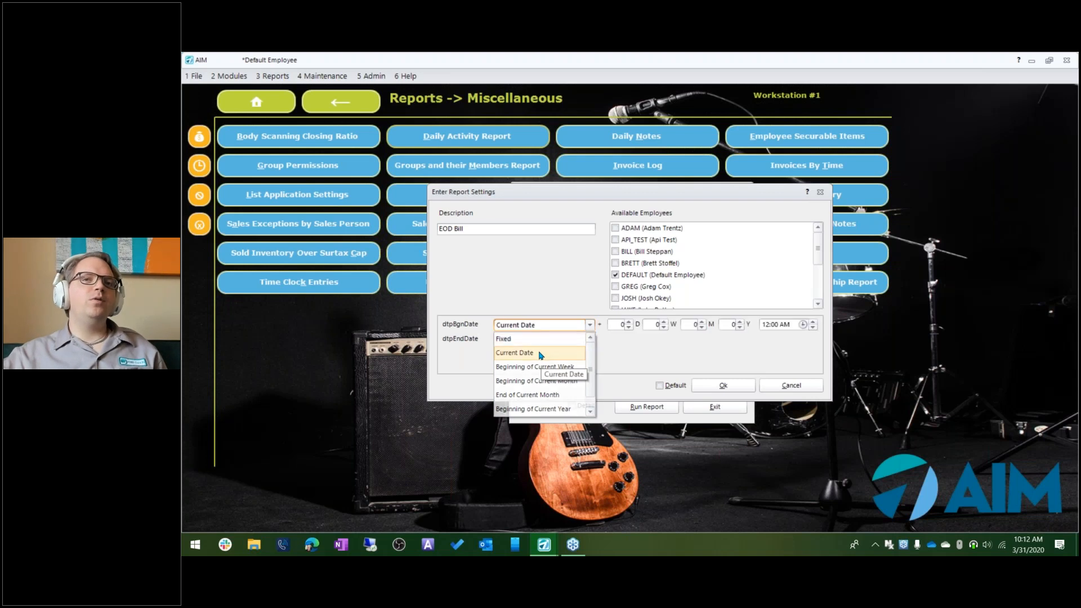
click(539, 353)
click(535, 339)
click(535, 369)
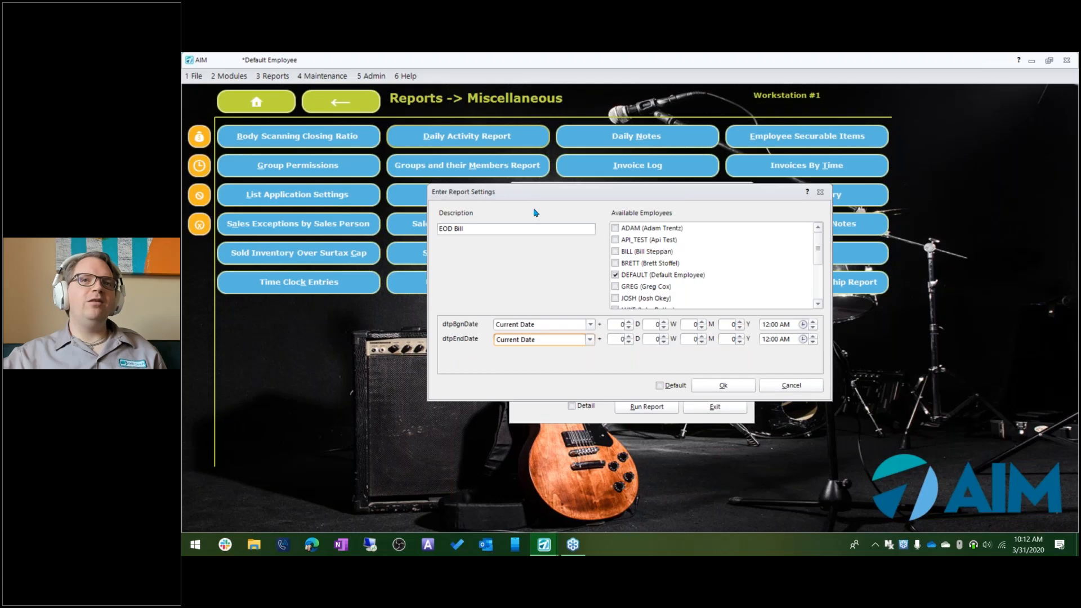
Set the end date's time to 11:59 PM and save the EOD Bill preferences.
drag(533, 209, 648, 212)
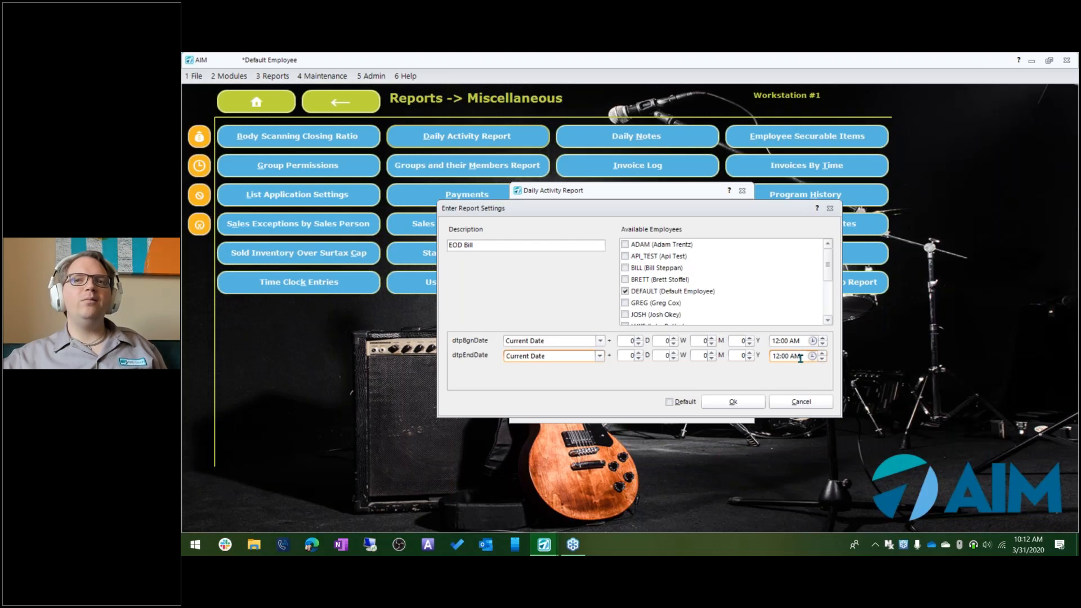
click(776, 355)
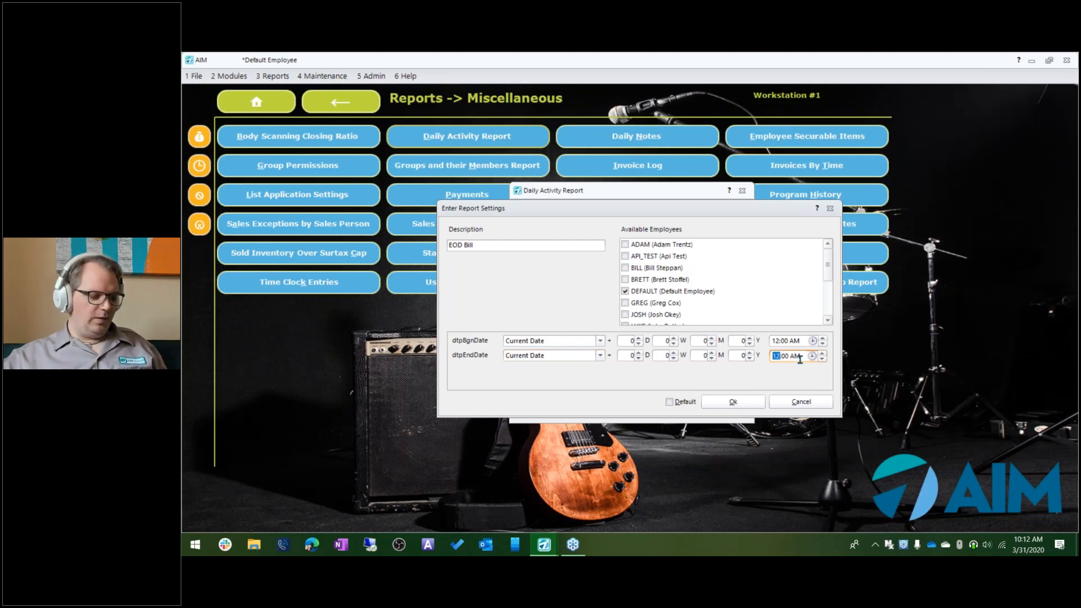
text(11)
click(790, 357)
text(5)
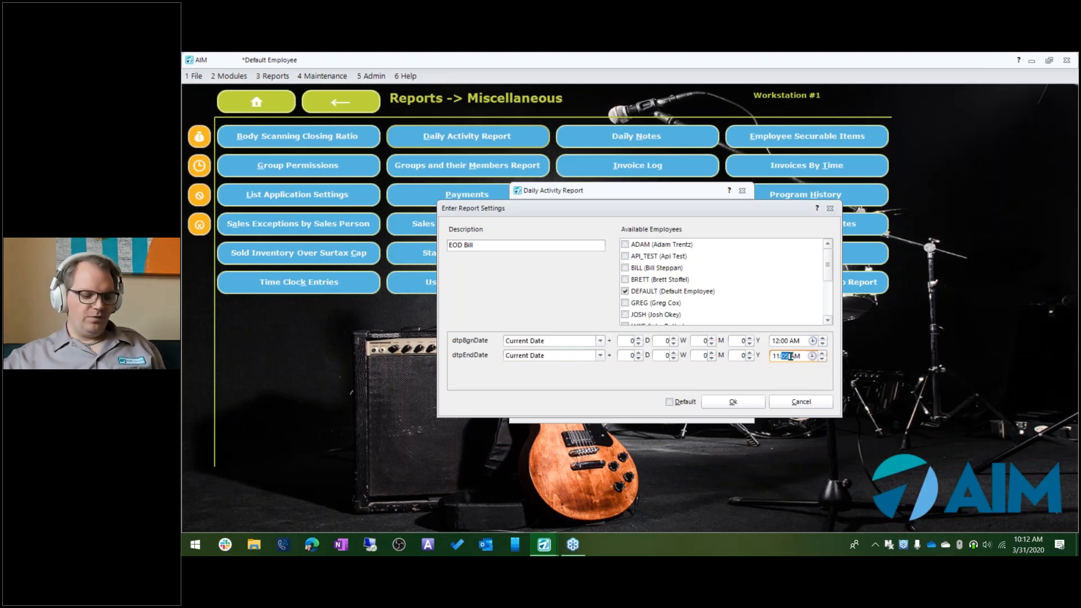
text(9)
click(796, 357)
text(p)
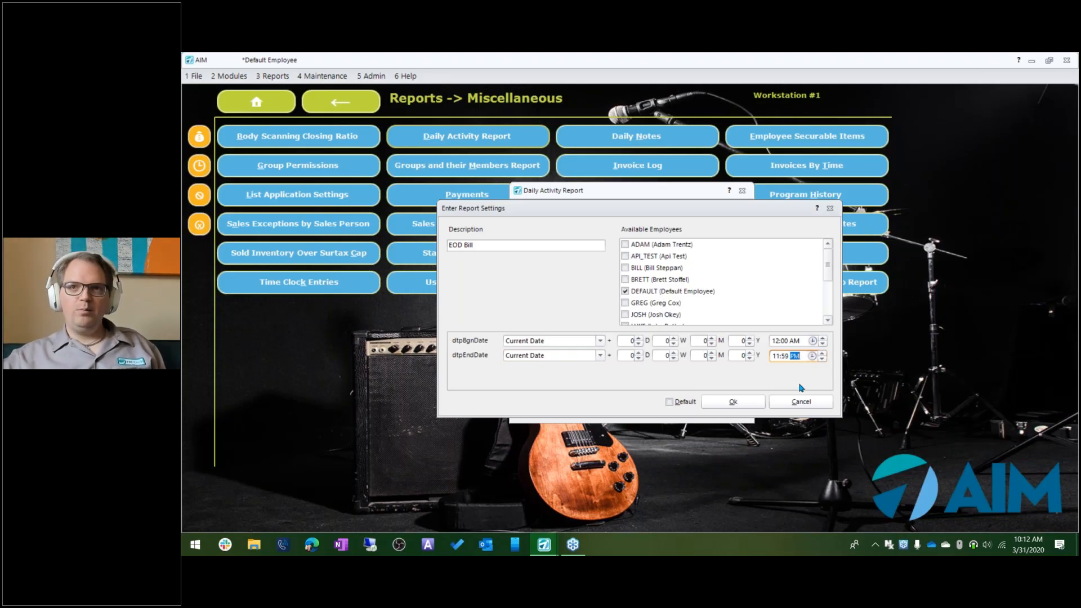
click(720, 408)
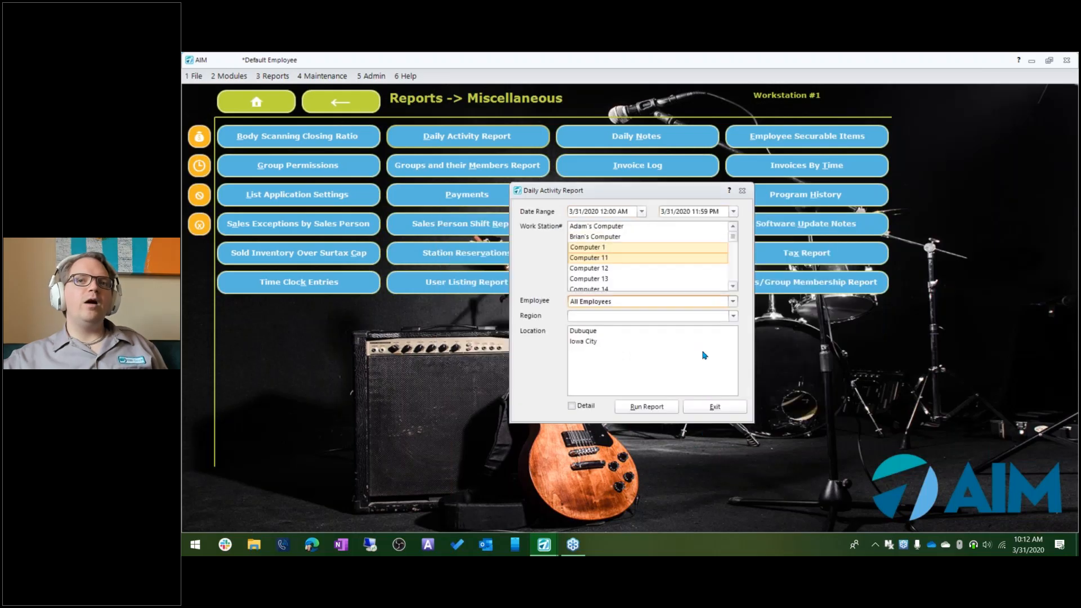
Close and reopen the Daily Activity Report, and load the EOD Bill preferences into it.
click(711, 411)
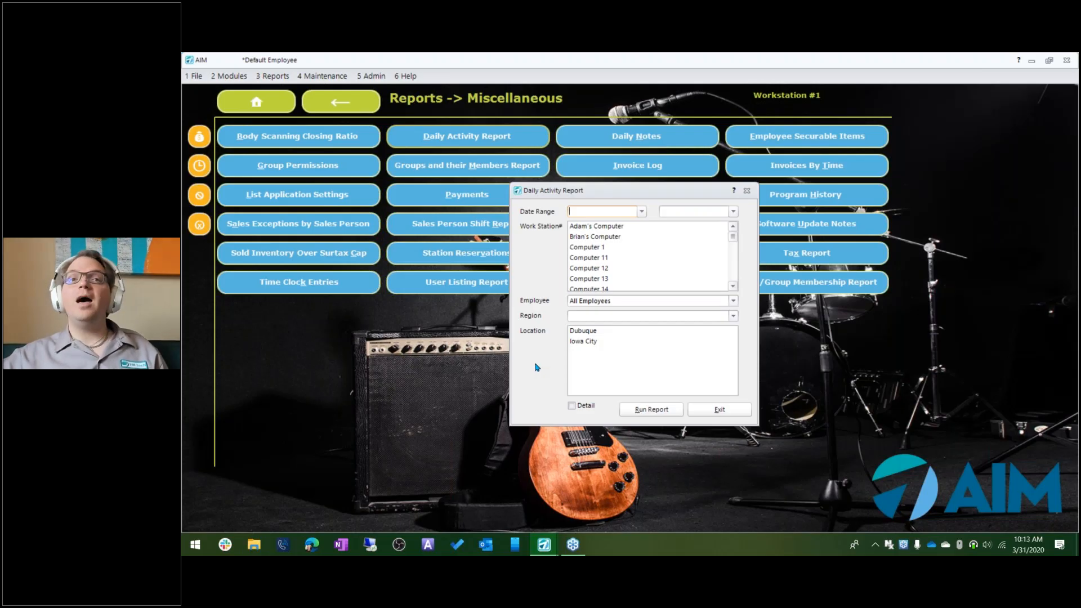
right_click(535, 364)
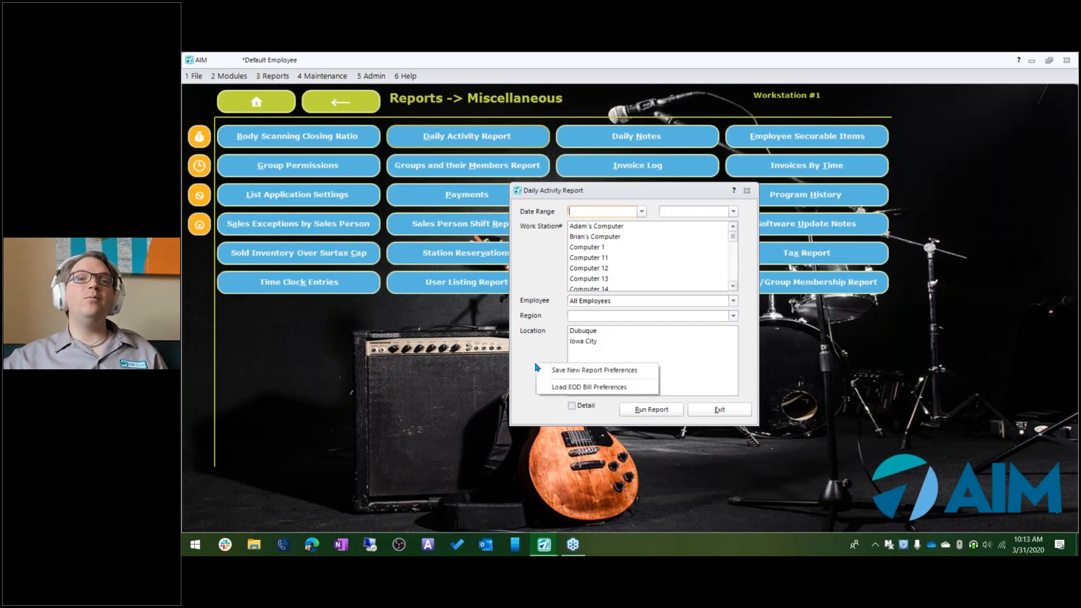
click(576, 389)
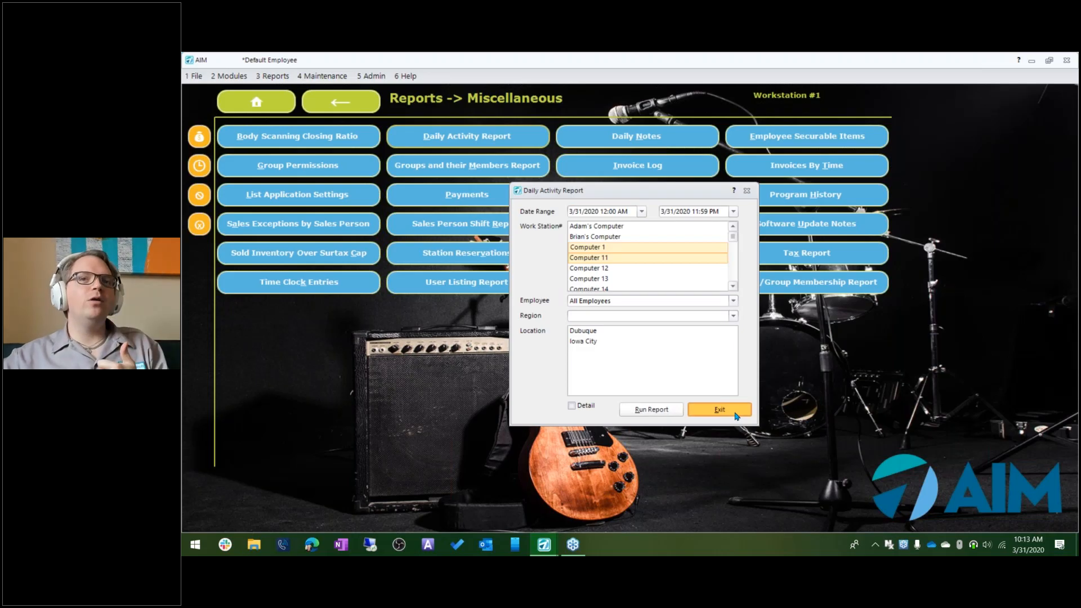
Make the EOD Bill preferences the default for the Daily Activity Report, save them, and reopen the report.
click(736, 416)
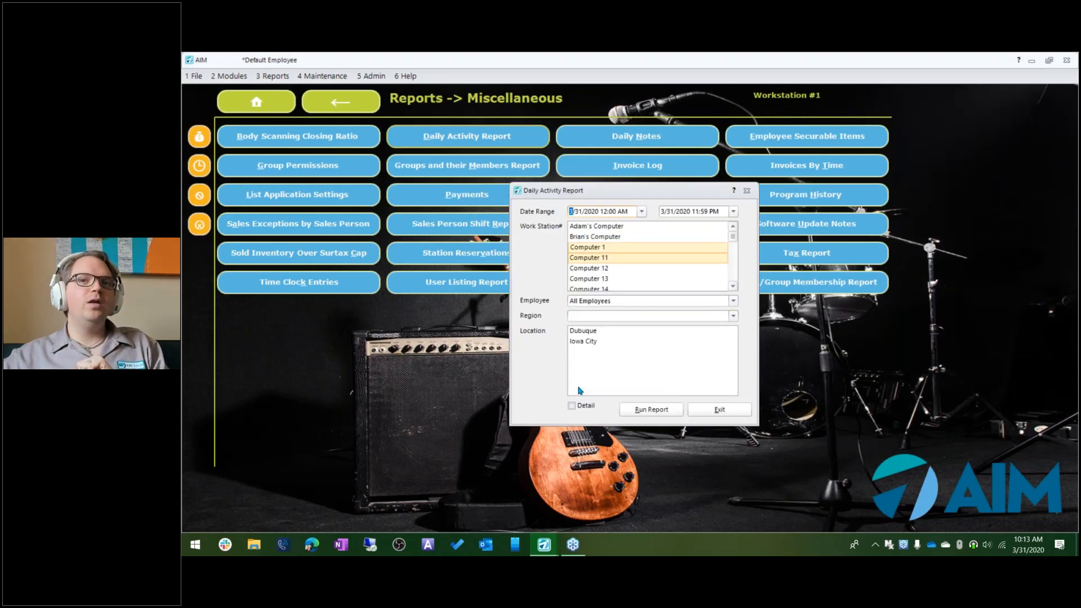
click(670, 403)
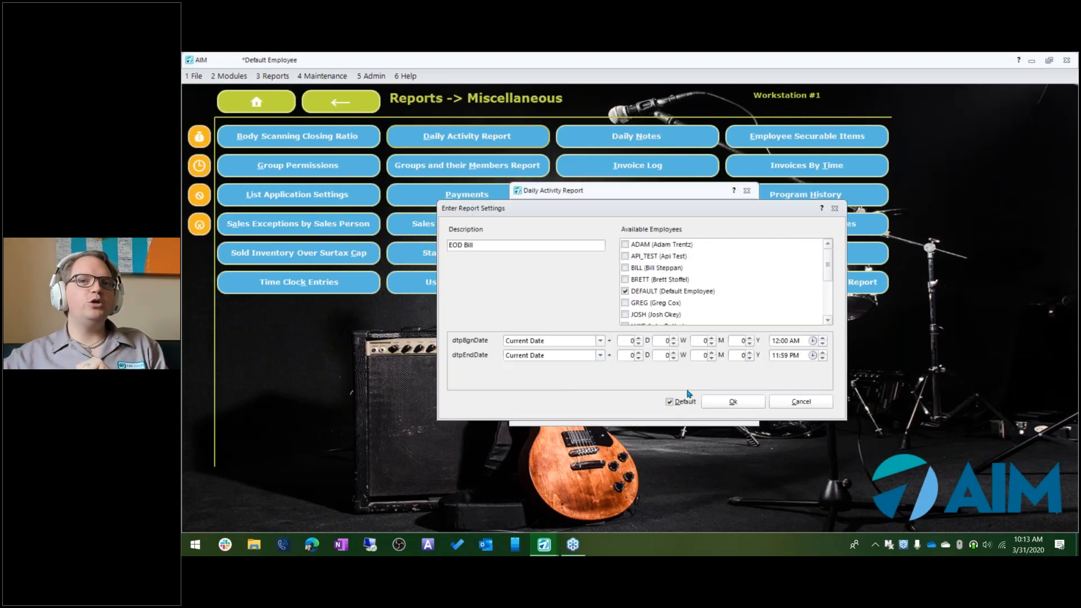
click(729, 403)
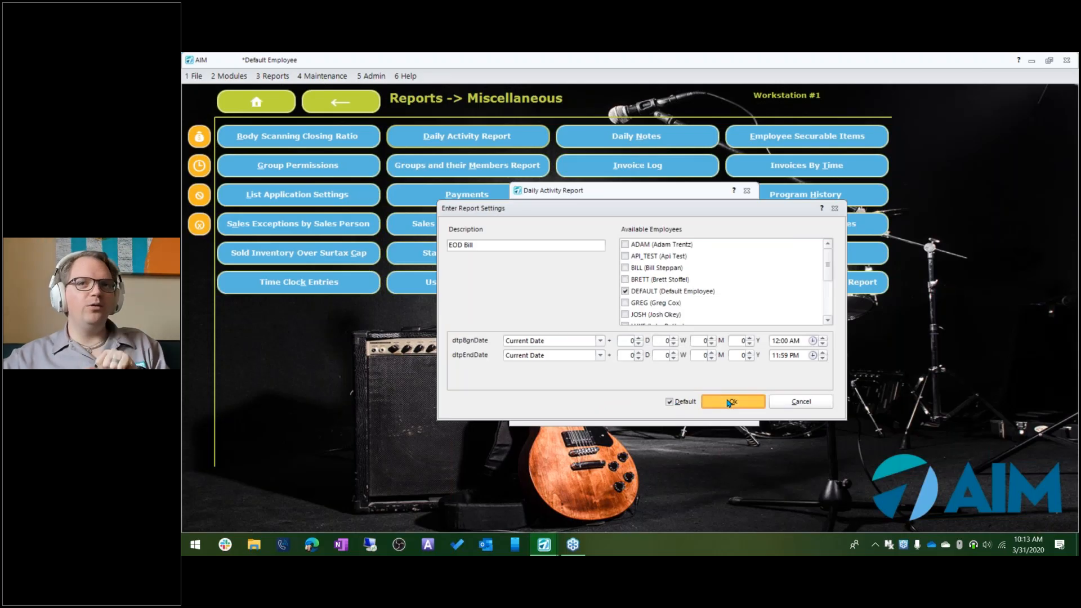
click(729, 403)
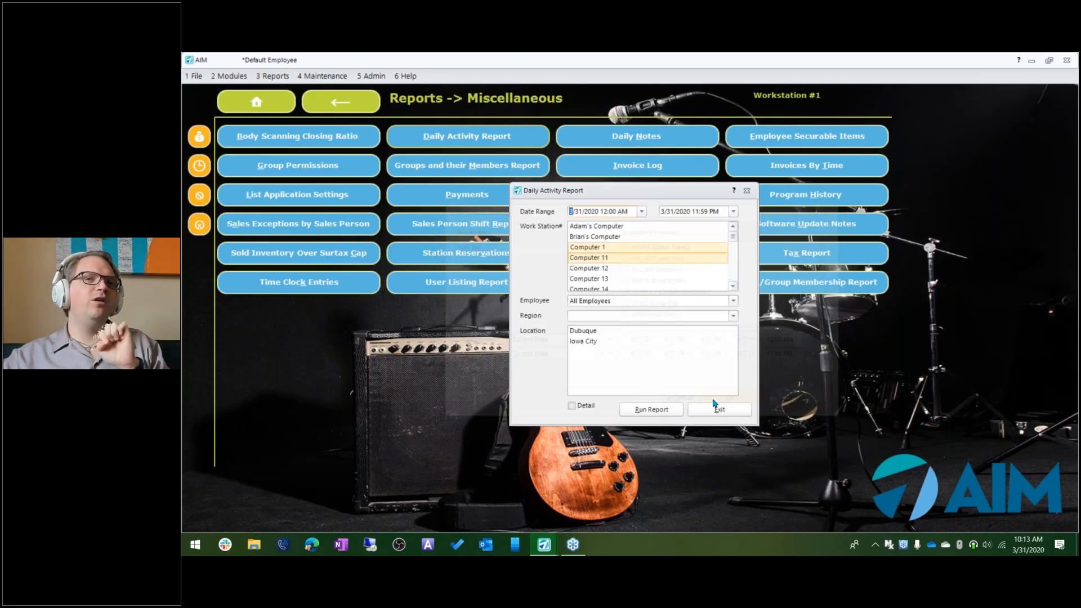
click(678, 407)
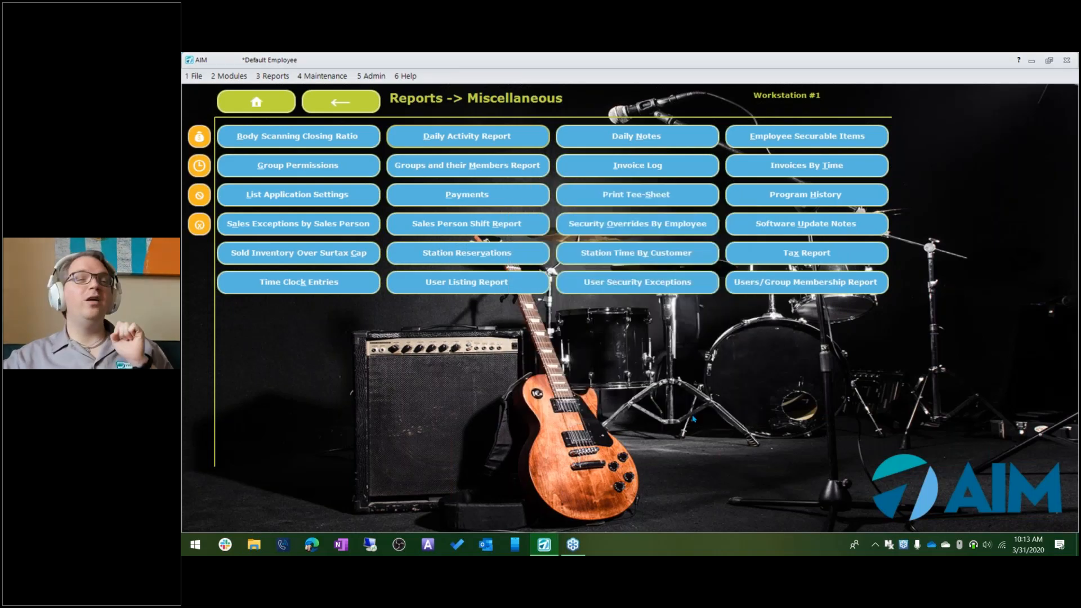
click(519, 141)
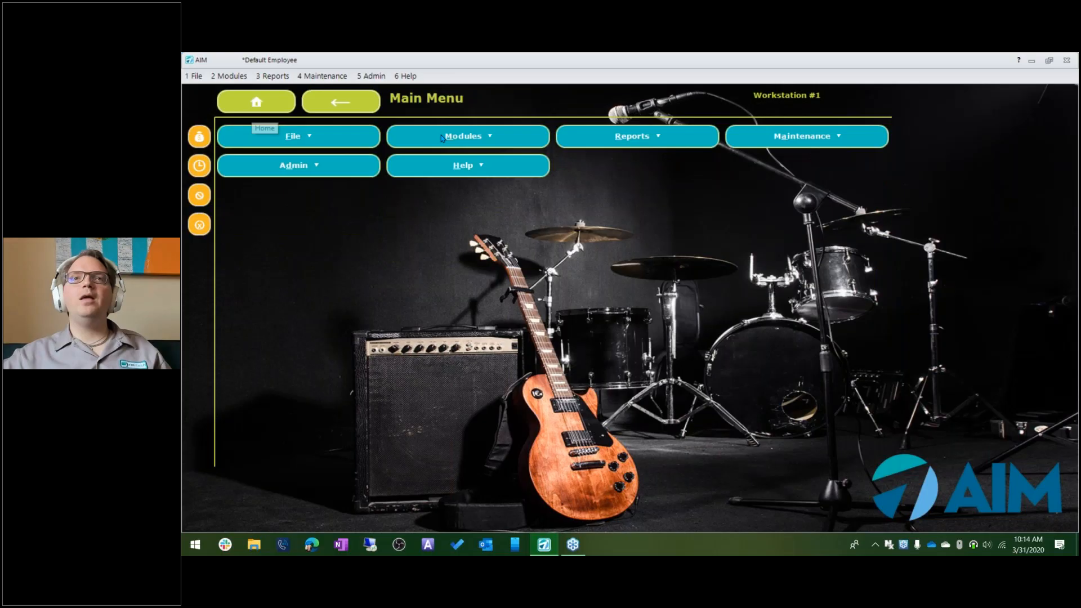
Open Setup Tasks from the admin utilities.
click(304, 164)
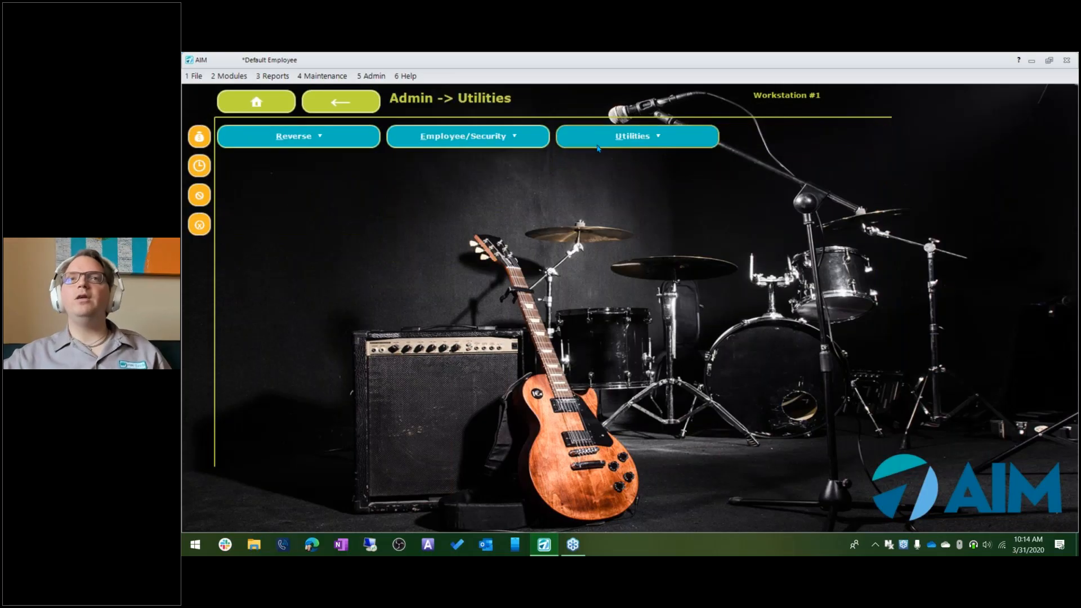
click(599, 145)
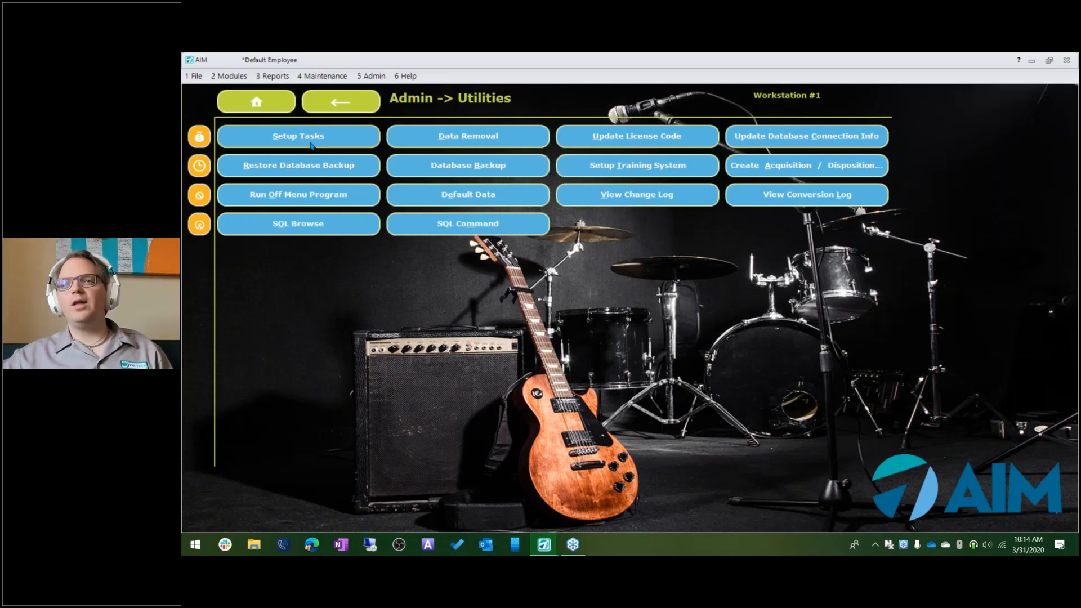
click(310, 145)
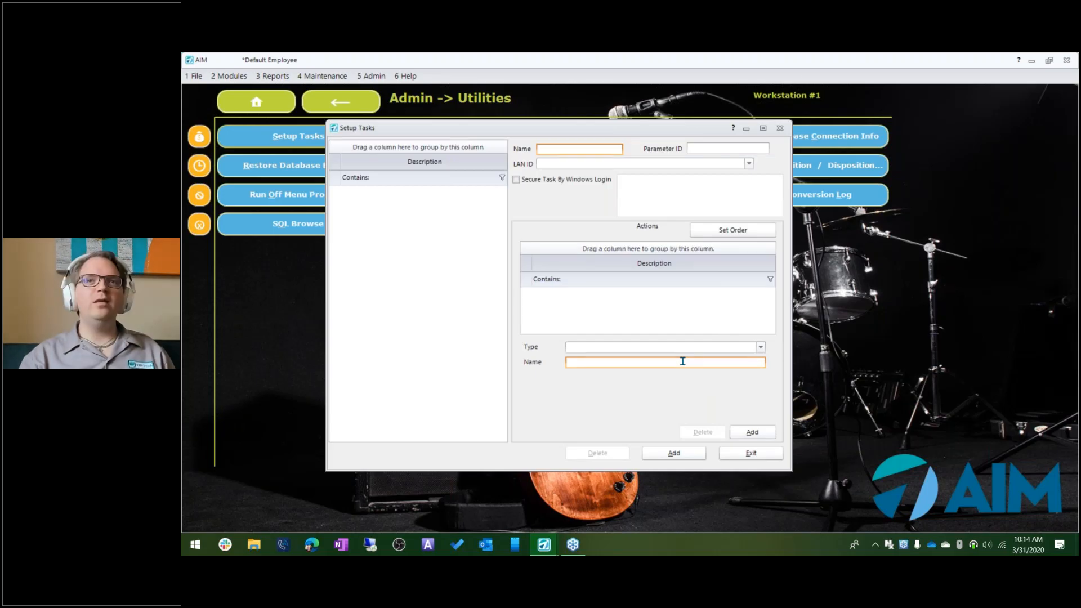
Enter a new task named Nightly Reports with the parameter ID EODReports, and review the available LAN IDs.
text(Nightly Reports)
key(Tab)
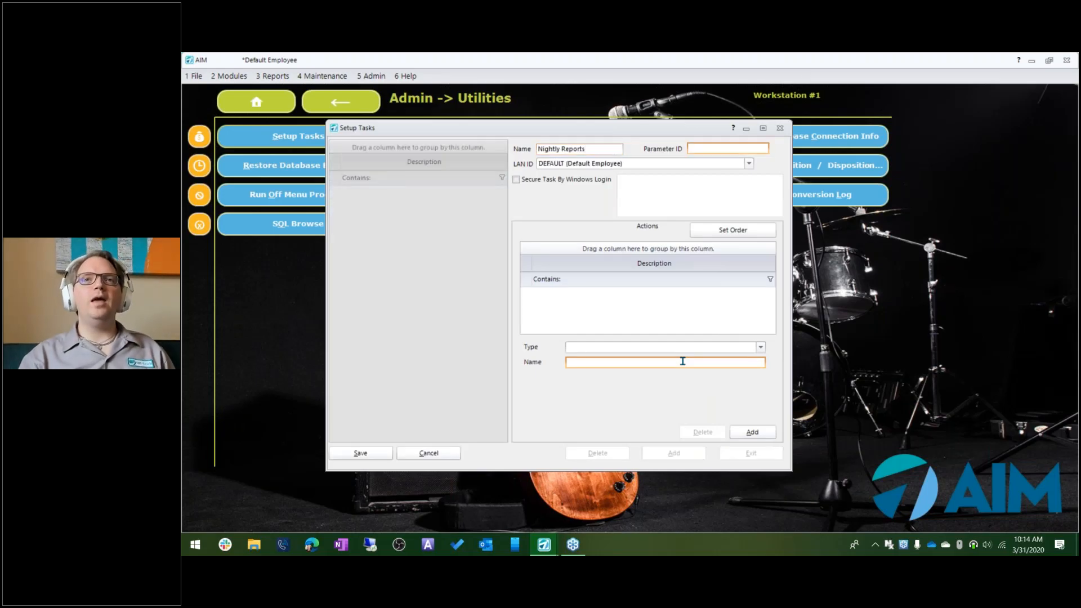
text(EODReports)
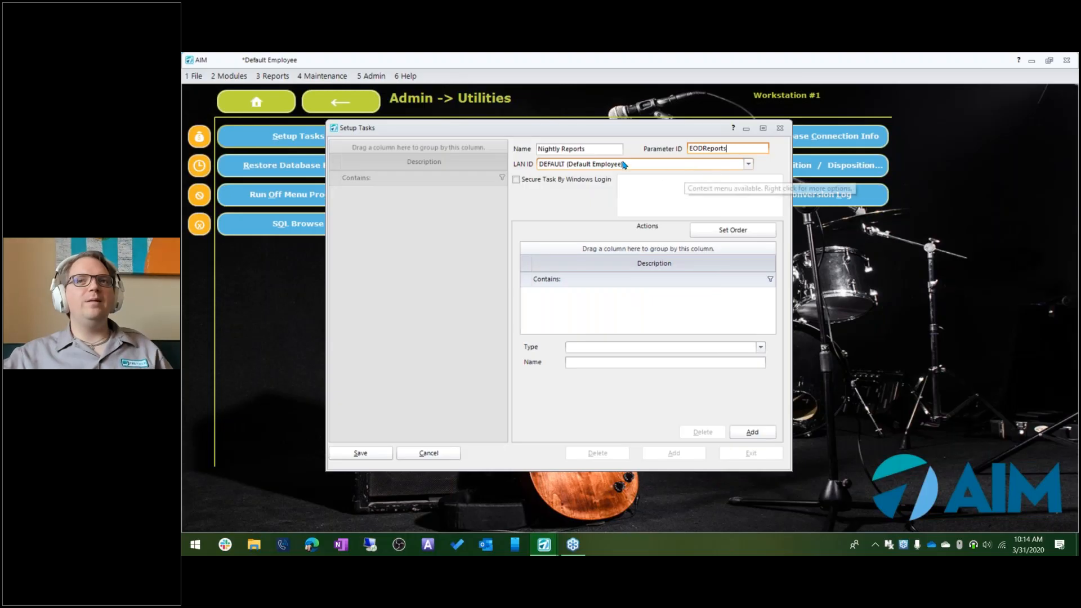
click(749, 165)
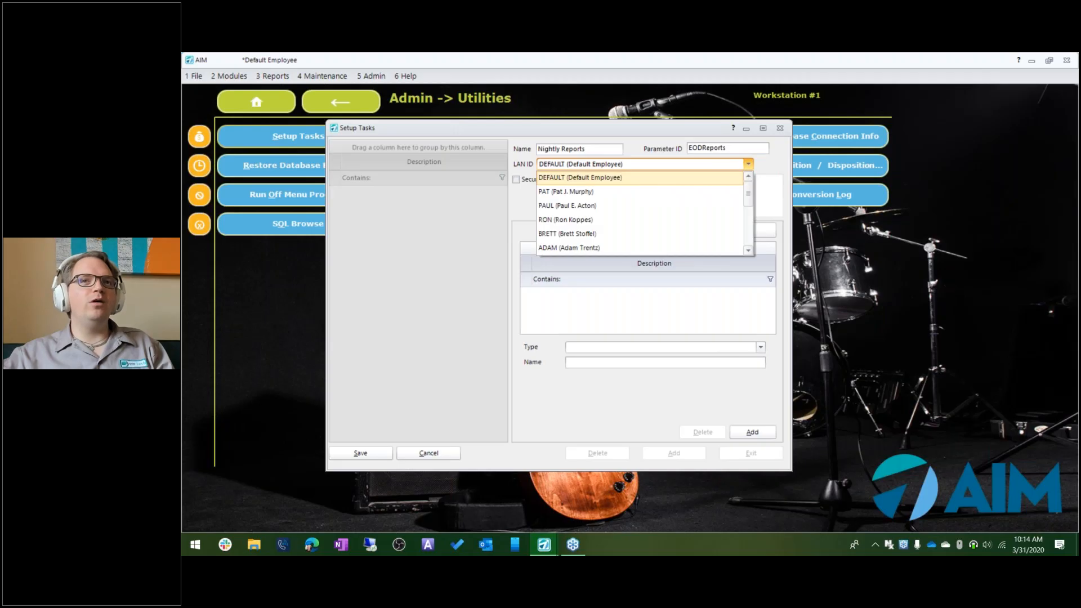
click(758, 179)
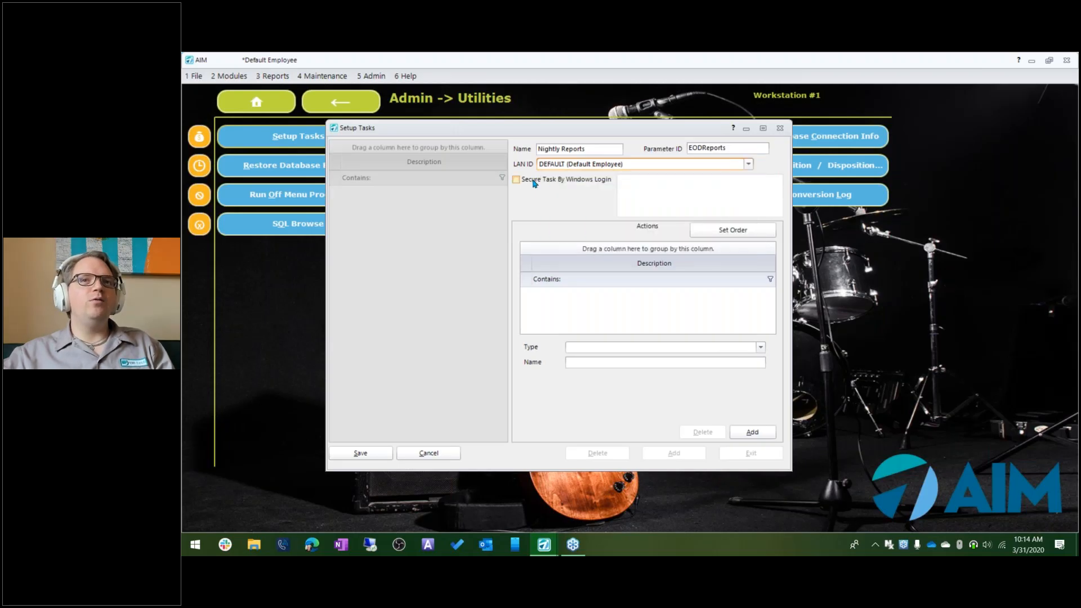
Turn on Secure Task By Windows Login for the Nightly Reports task, and turn it off again.
click(565, 181)
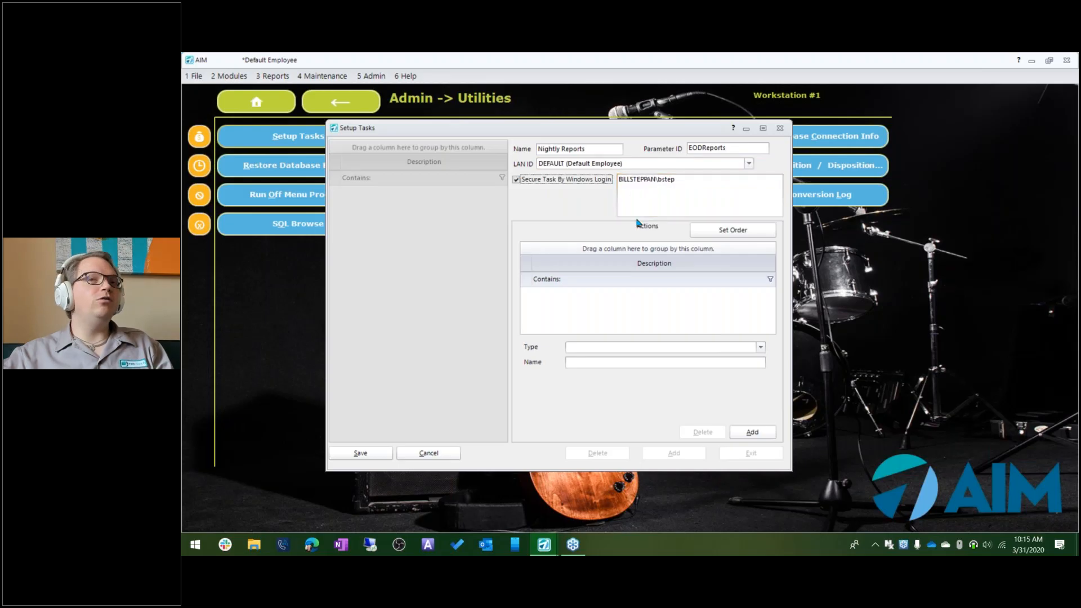
click(516, 180)
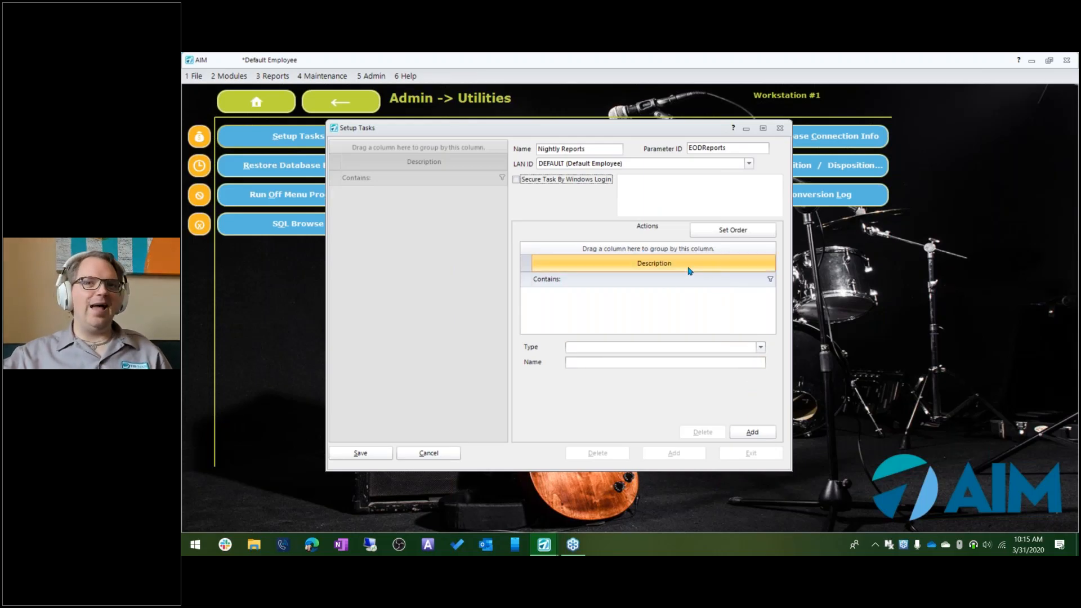
Add a Report action named Daily Sales to the task, using the Daily Activity Report with the EOD Bill preferences.
click(763, 441)
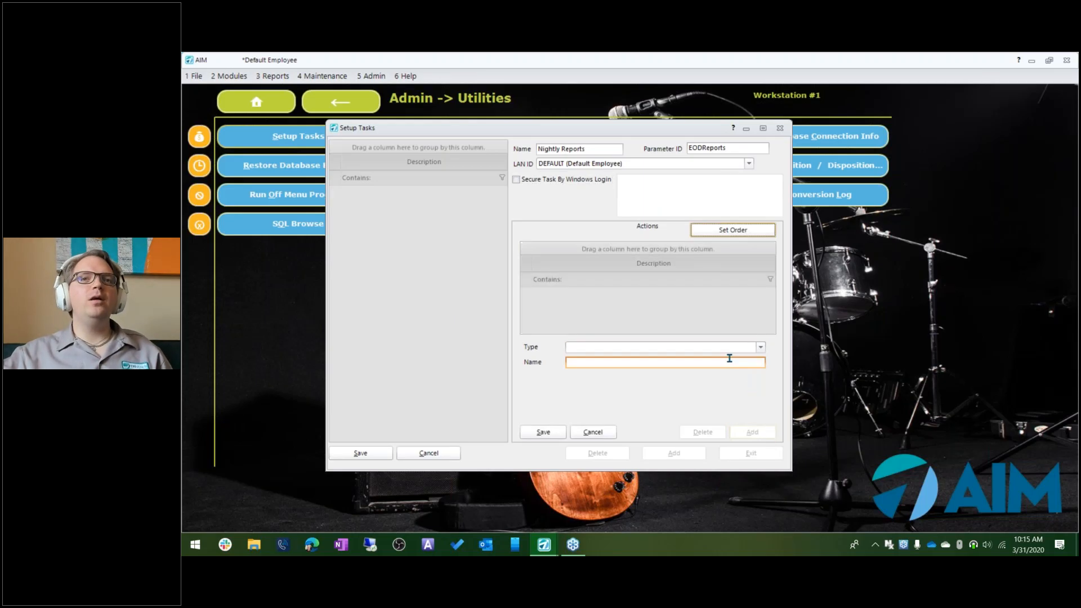
click(760, 352)
scroll(619, 405, down, 3)
click(606, 376)
click(626, 363)
text(Daily Sales)
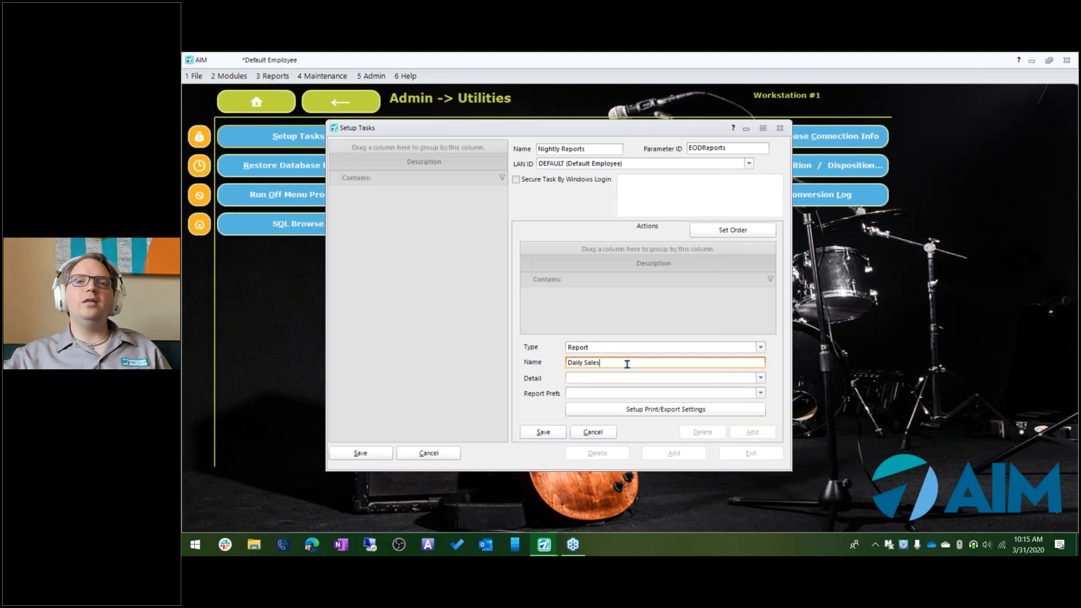
click(654, 379)
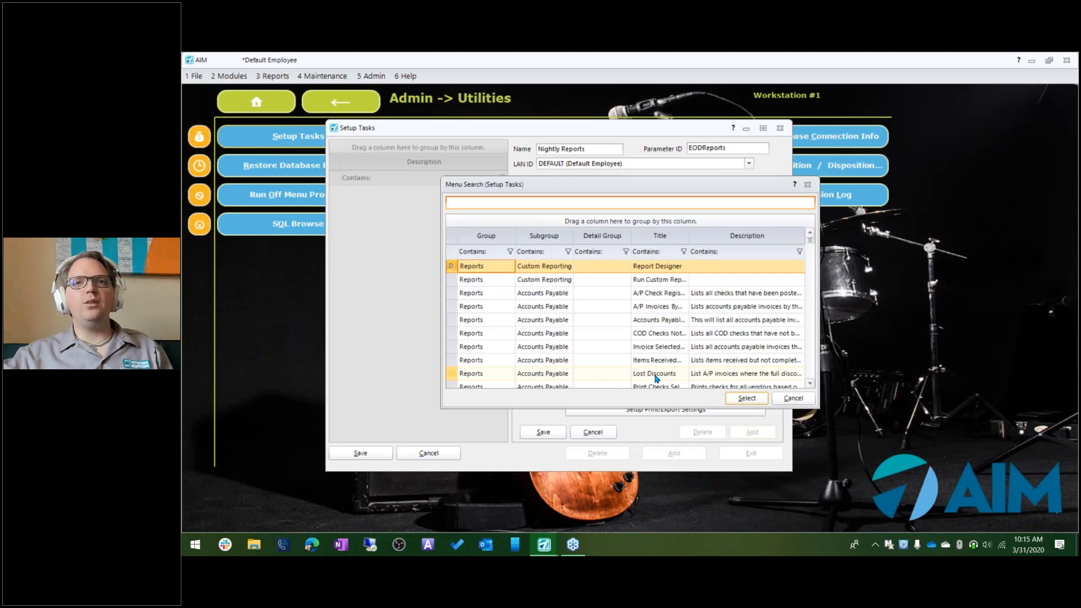
text(daily ac)
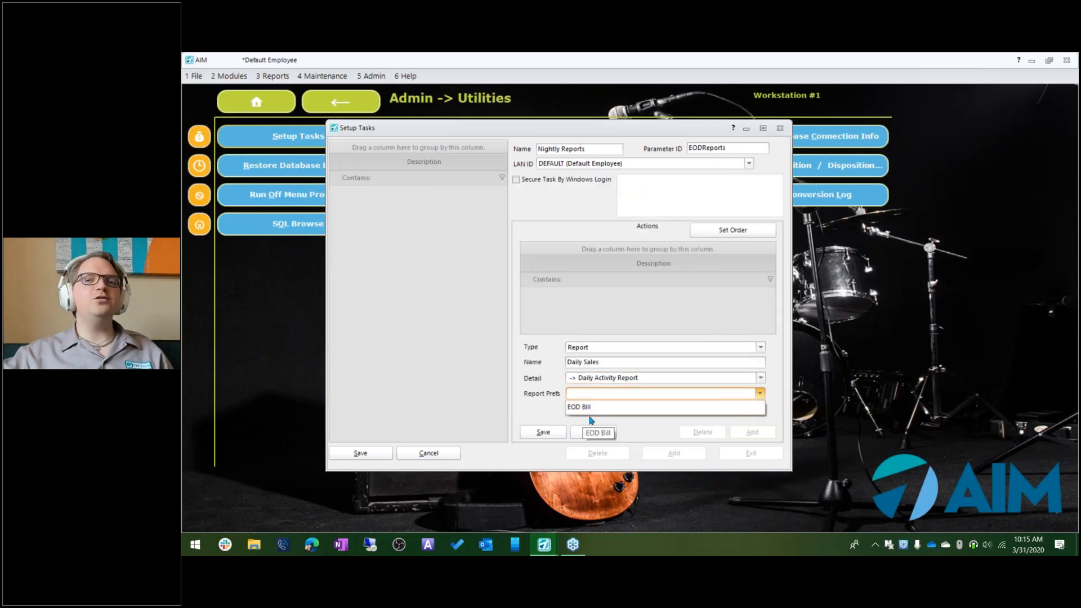
click(597, 409)
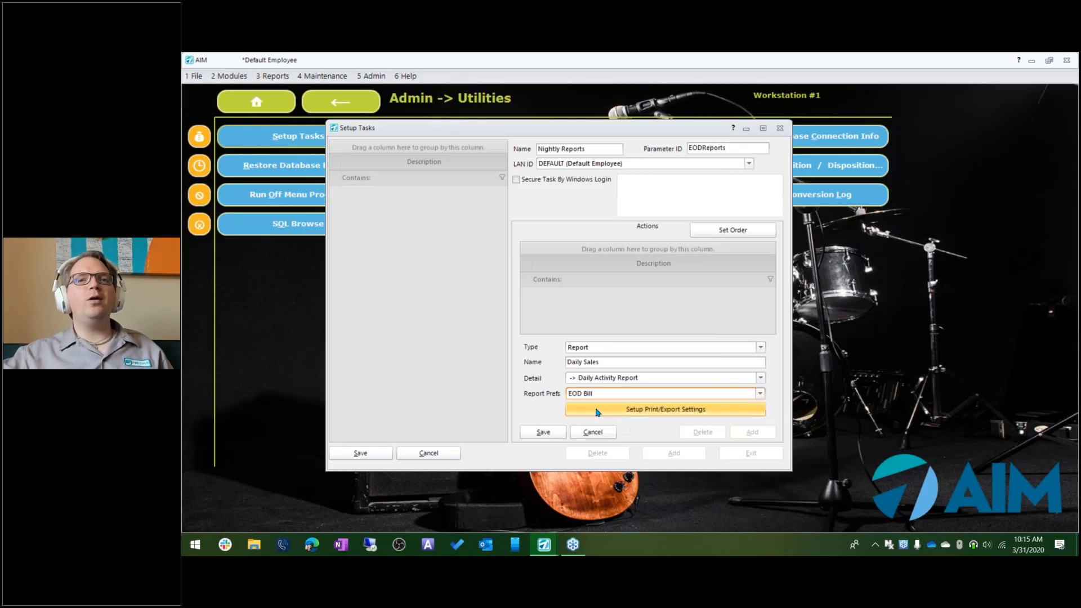
Set the Daily Sales action to export a PDF named Test Report to the Desktop with a date/time stamp, and save the action.
click(688, 415)
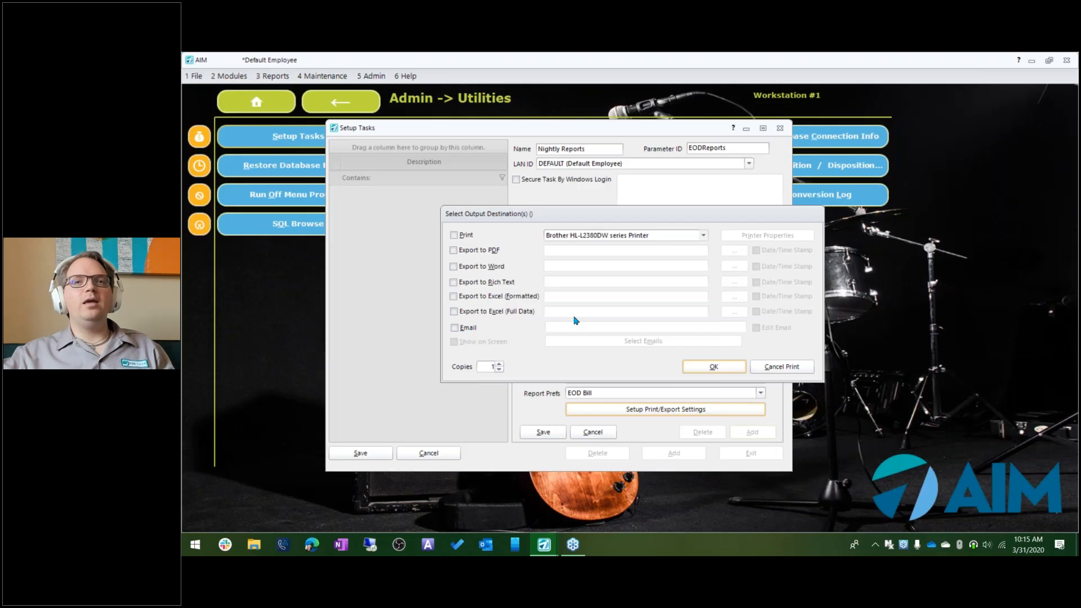
click(454, 250)
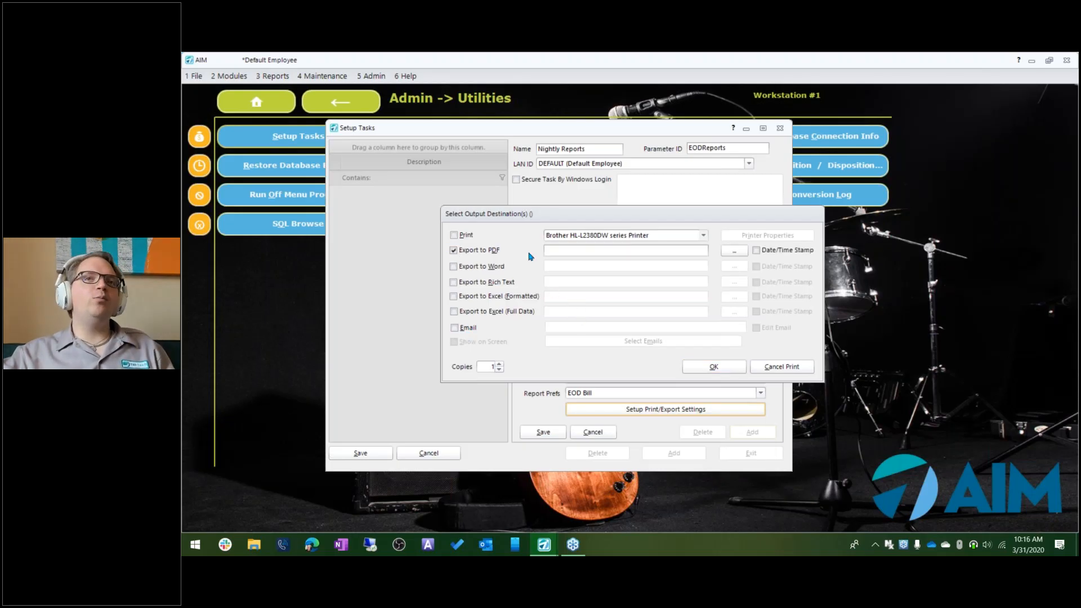
click(734, 251)
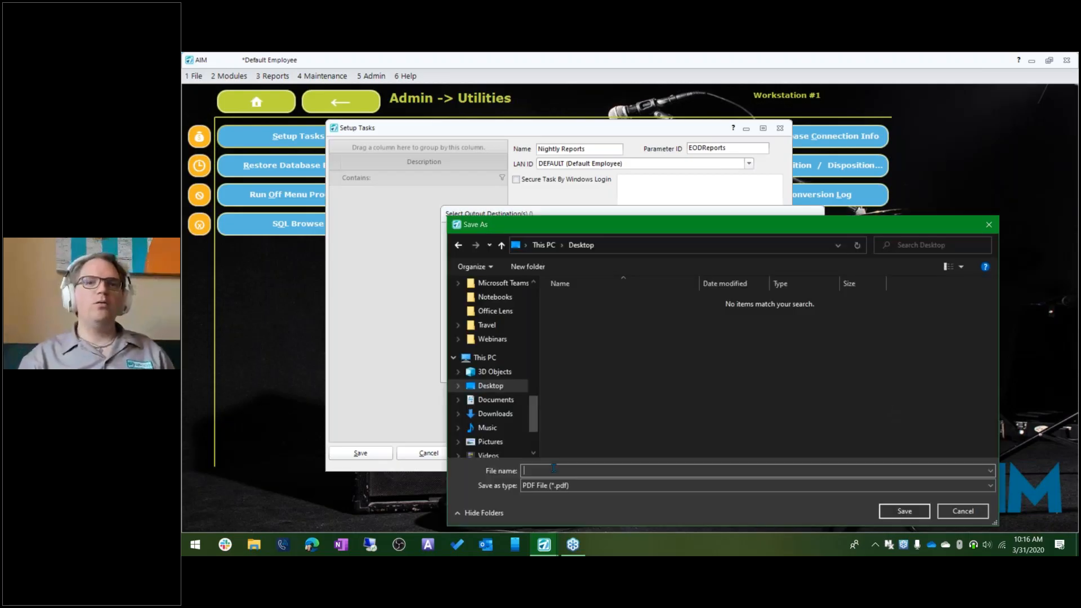
text(Test Report)
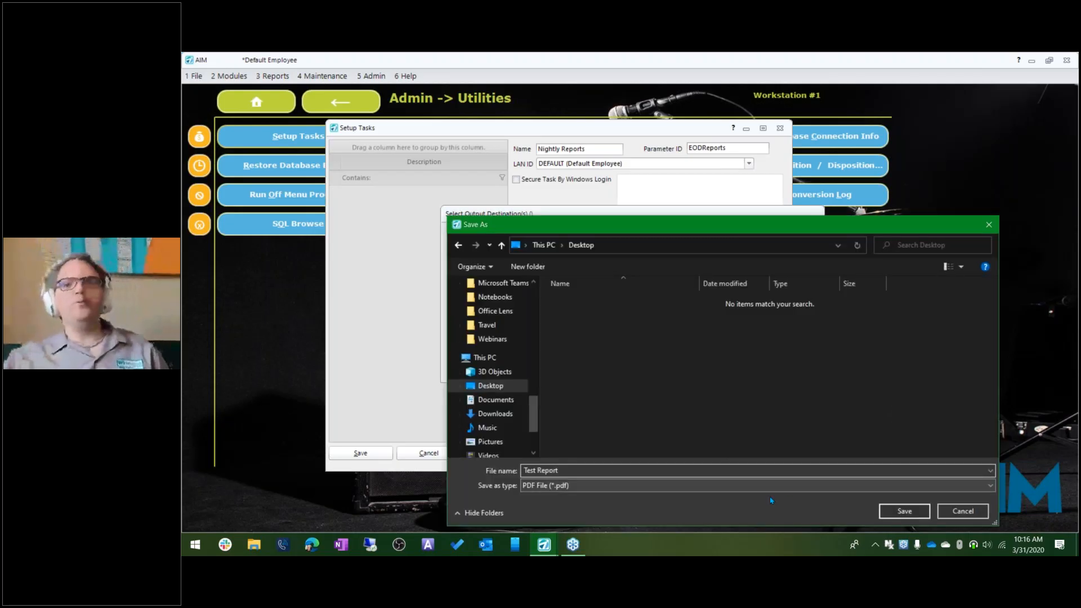
click(890, 512)
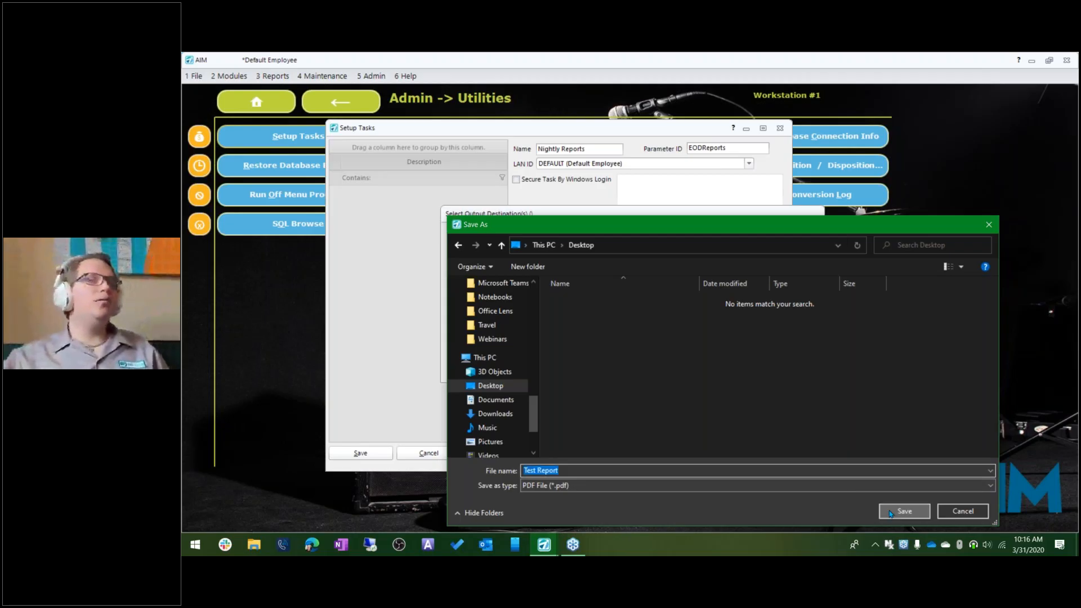
click(890, 513)
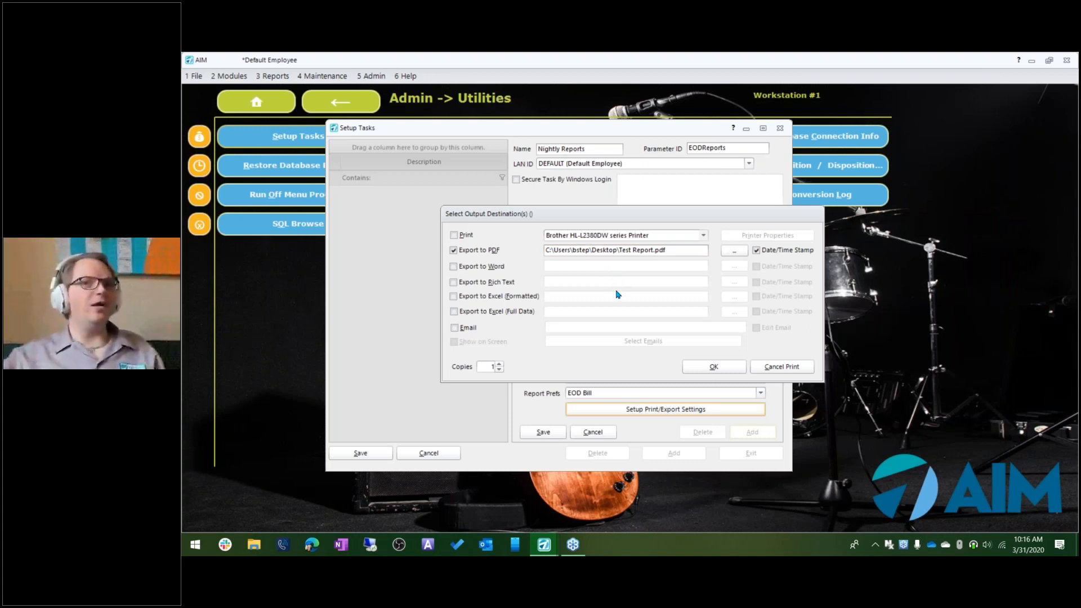
click(592, 251)
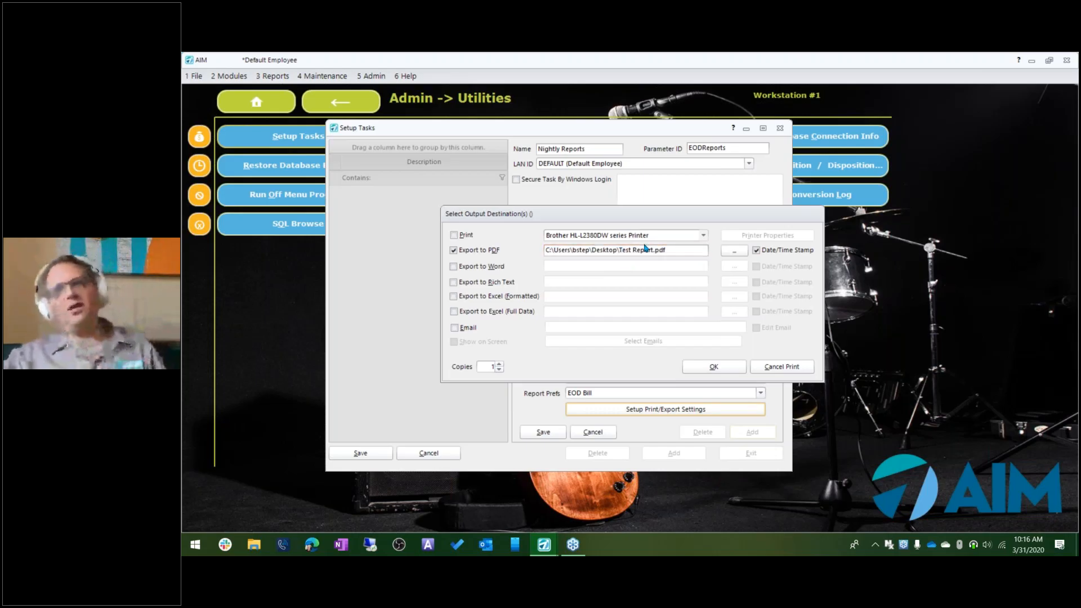
click(703, 370)
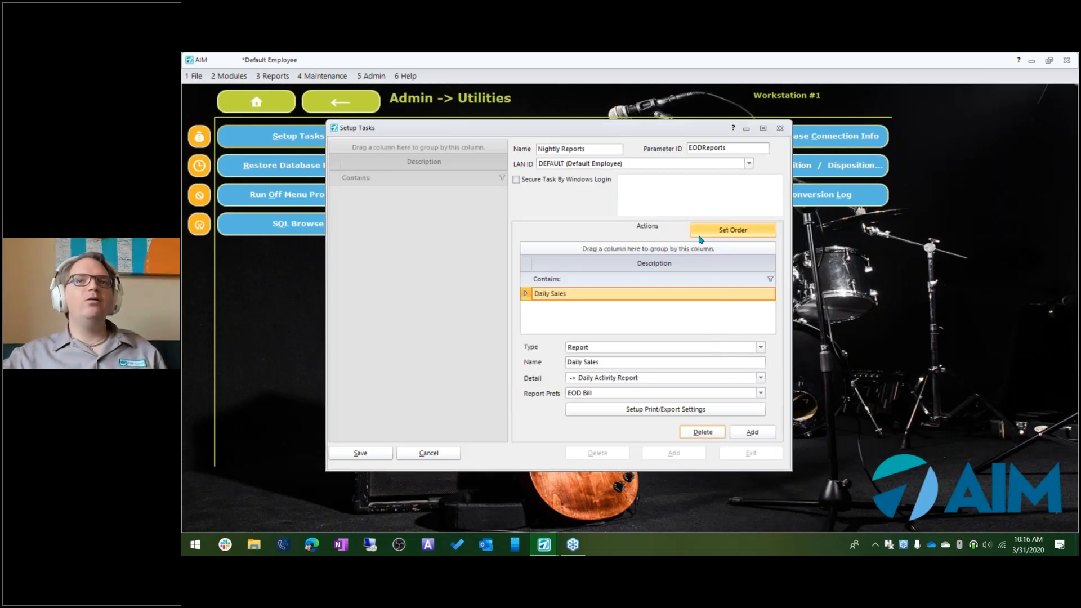
click(739, 236)
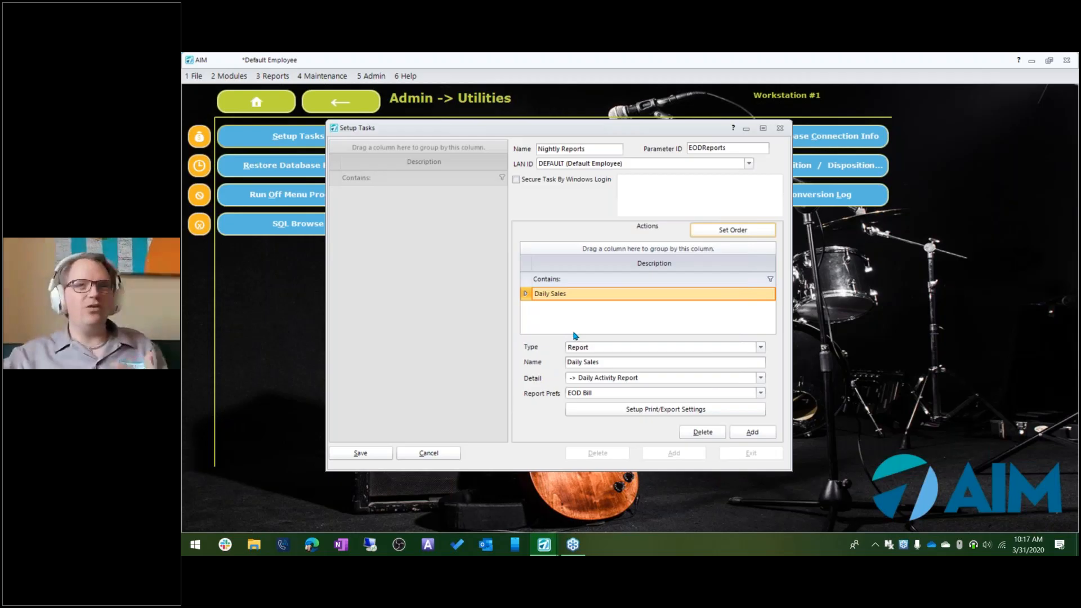
click(577, 362)
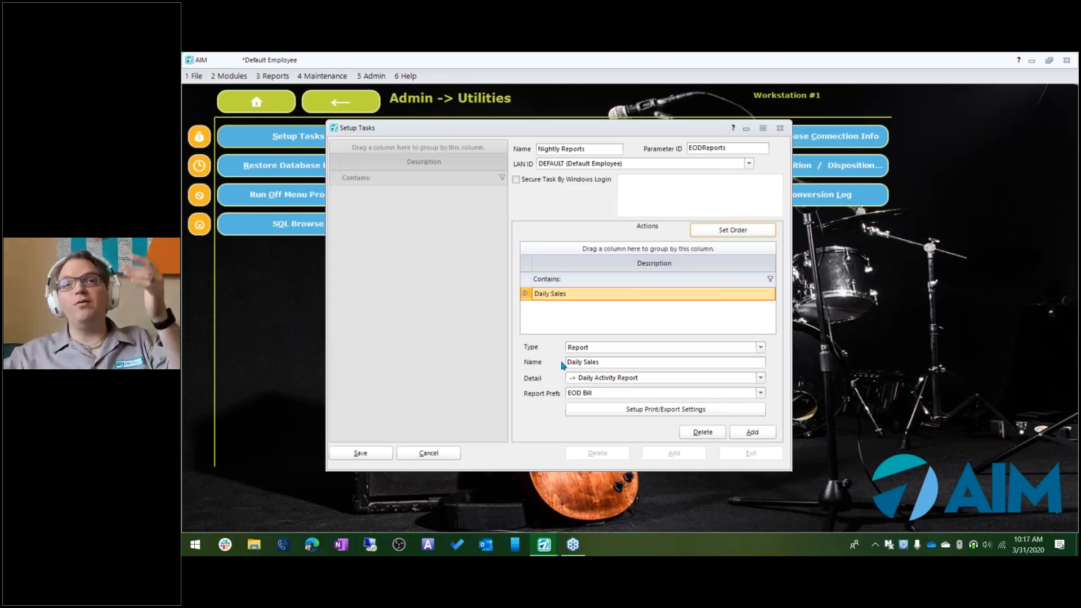
Add a Backup Database action named Backup to the Nightly Reports task and save the action.
click(742, 437)
click(760, 348)
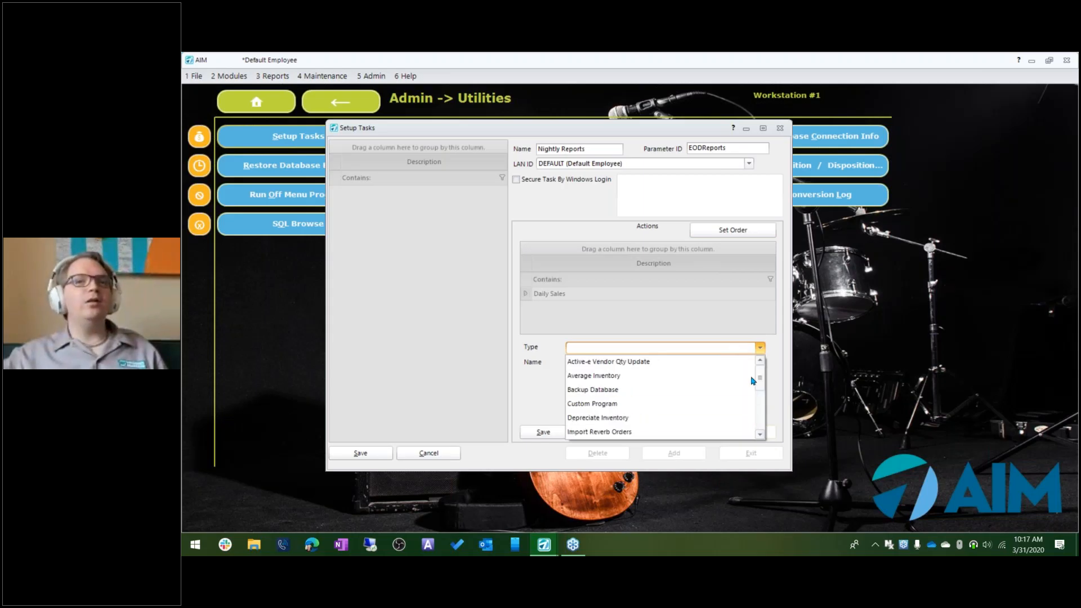
click(639, 390)
click(590, 366)
text(Back)
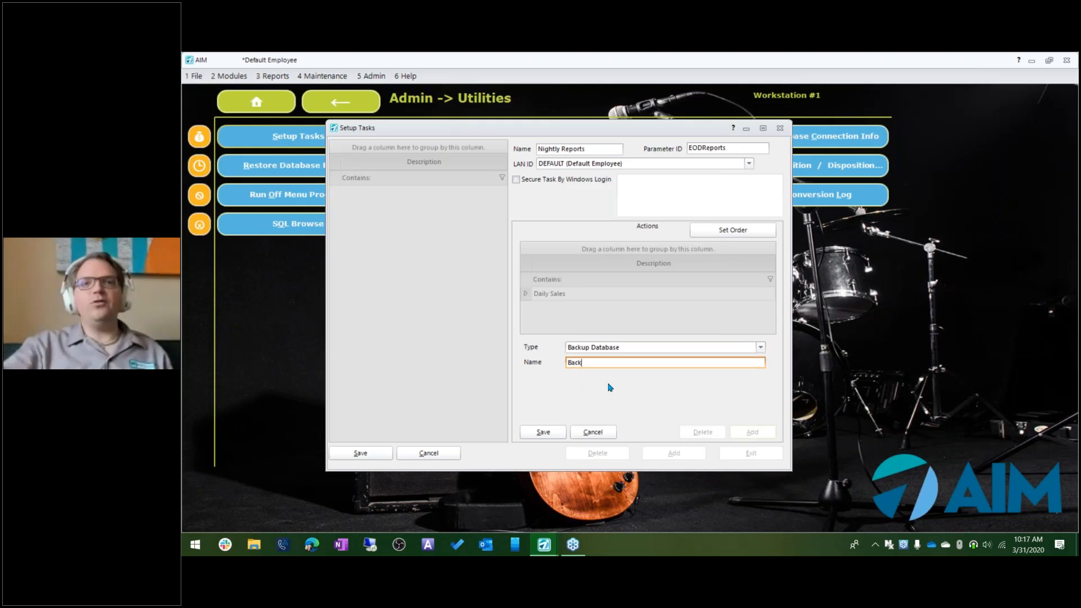
text(up)
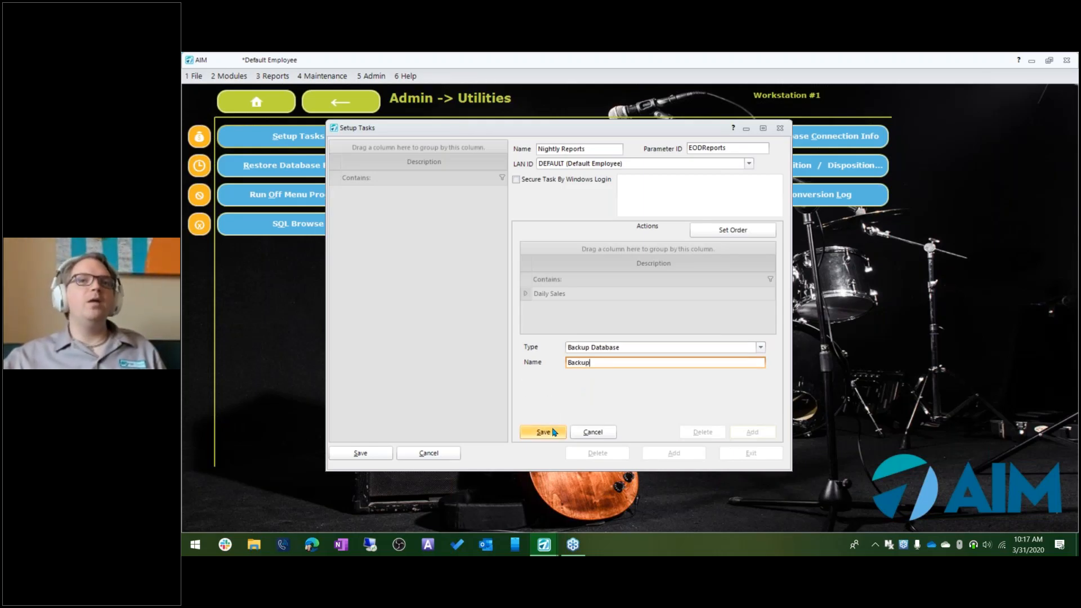
click(553, 432)
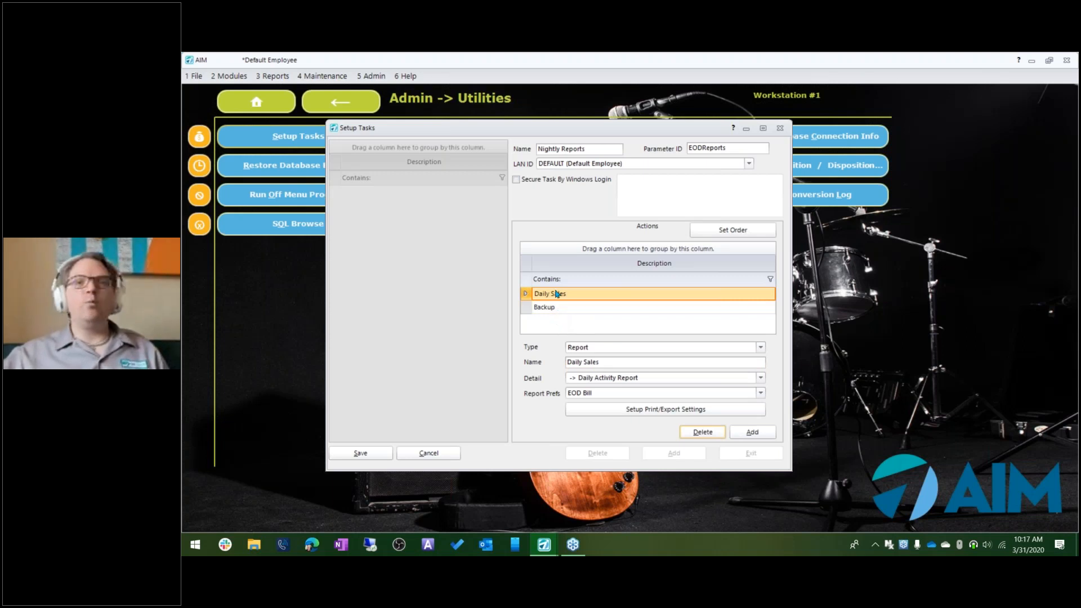
Try moving the Backup action ahead of Daily Sales in the action order, and cancel the reordering.
click(735, 230)
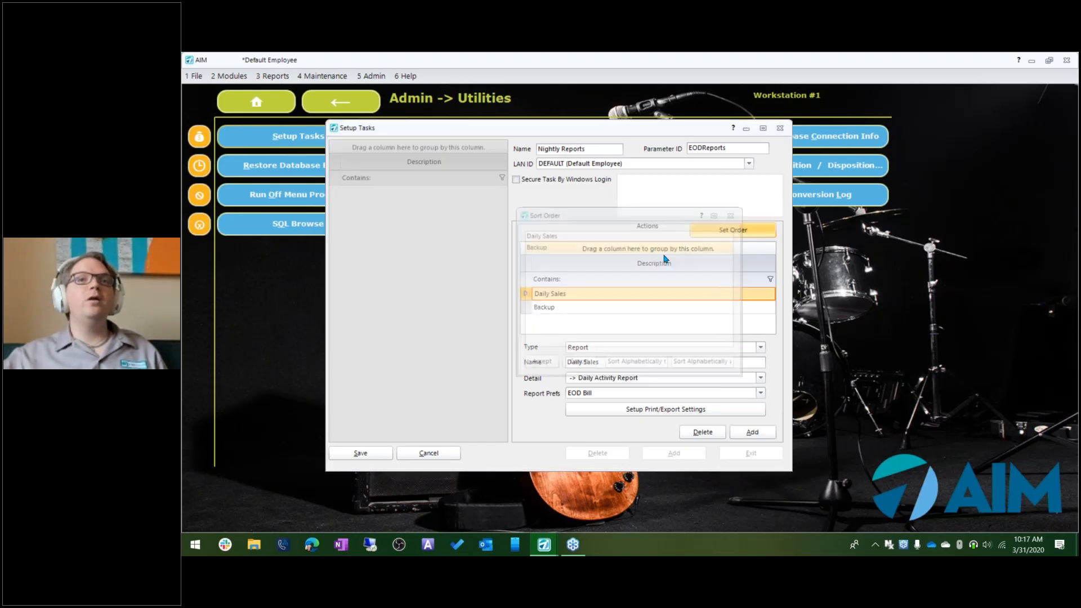
drag(535, 251, 538, 237)
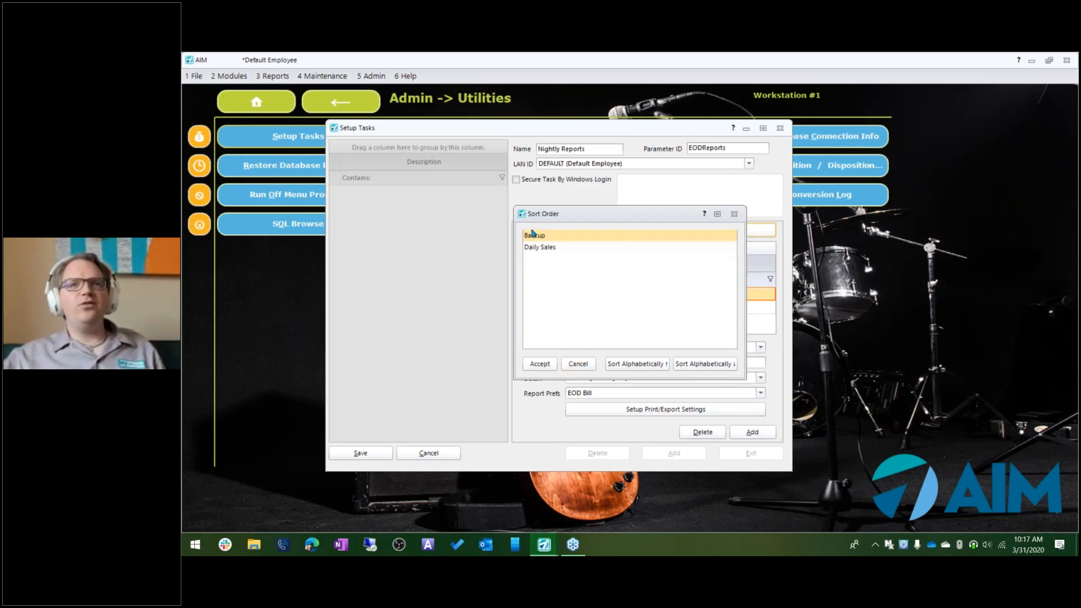
click(578, 365)
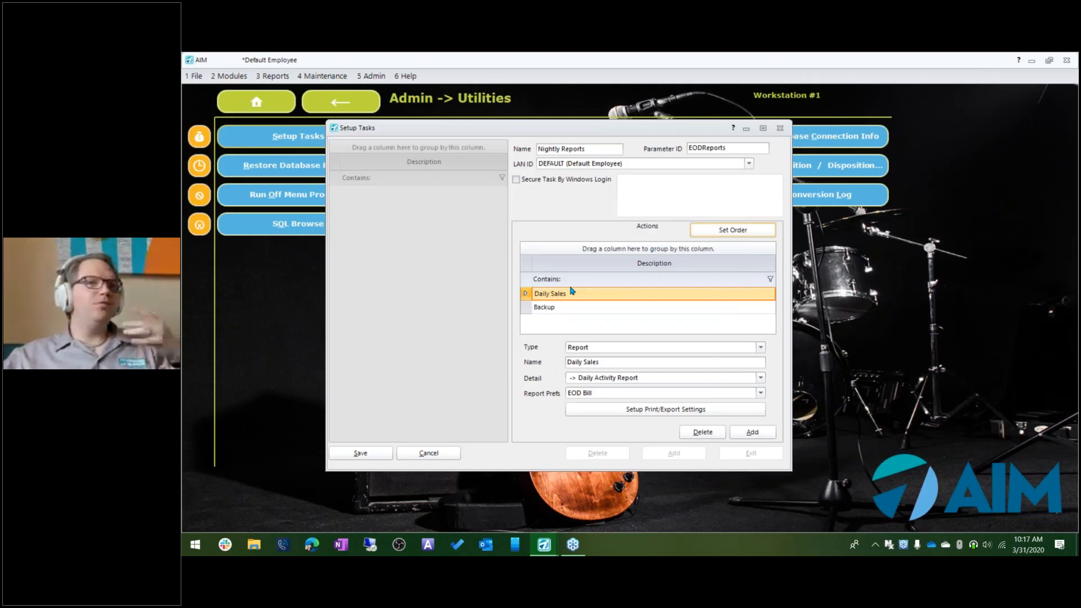
Delete the Backup action, and save the Nightly Reports task with only the Daily Sales action.
click(587, 307)
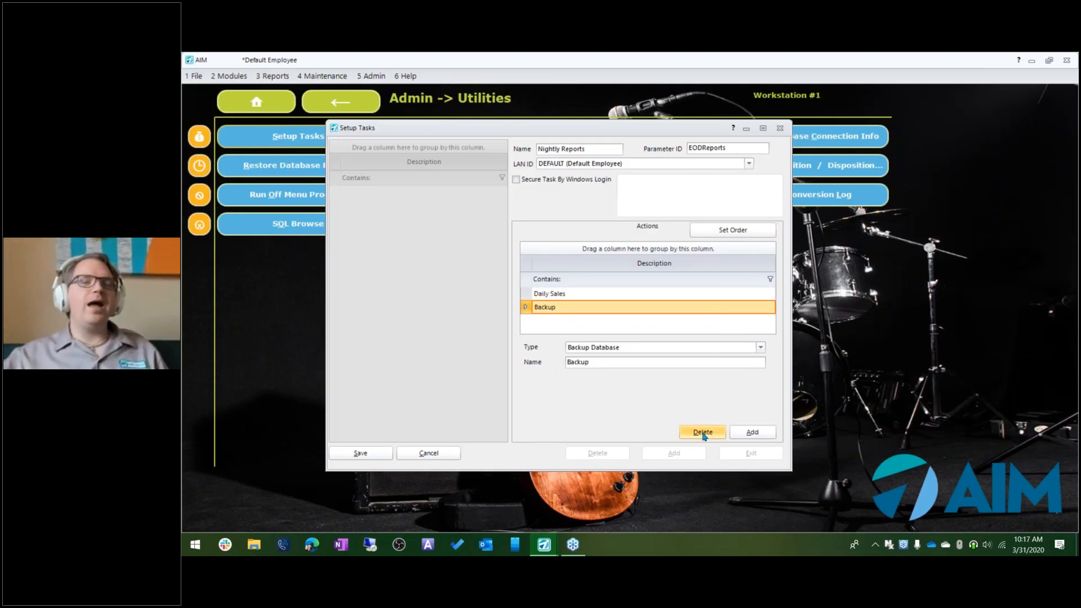
click(702, 432)
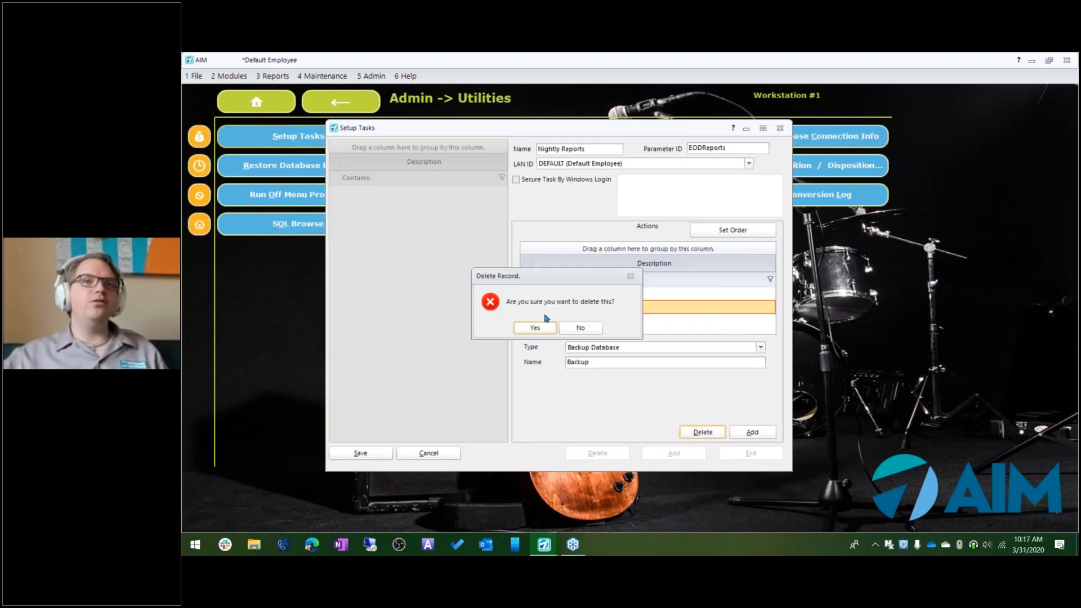
click(544, 327)
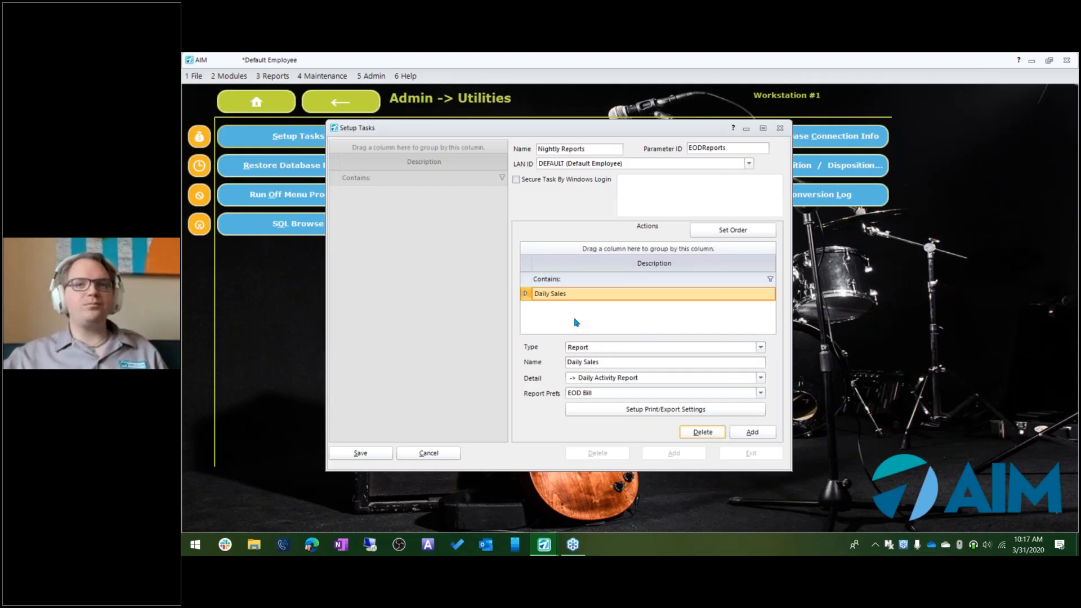
click(380, 453)
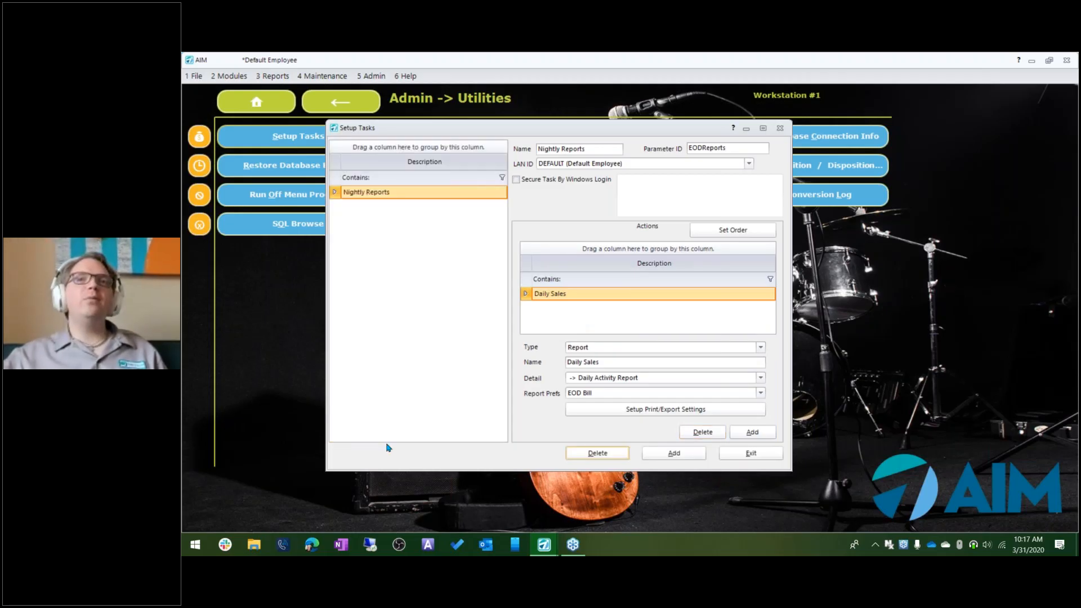
double_click(727, 149)
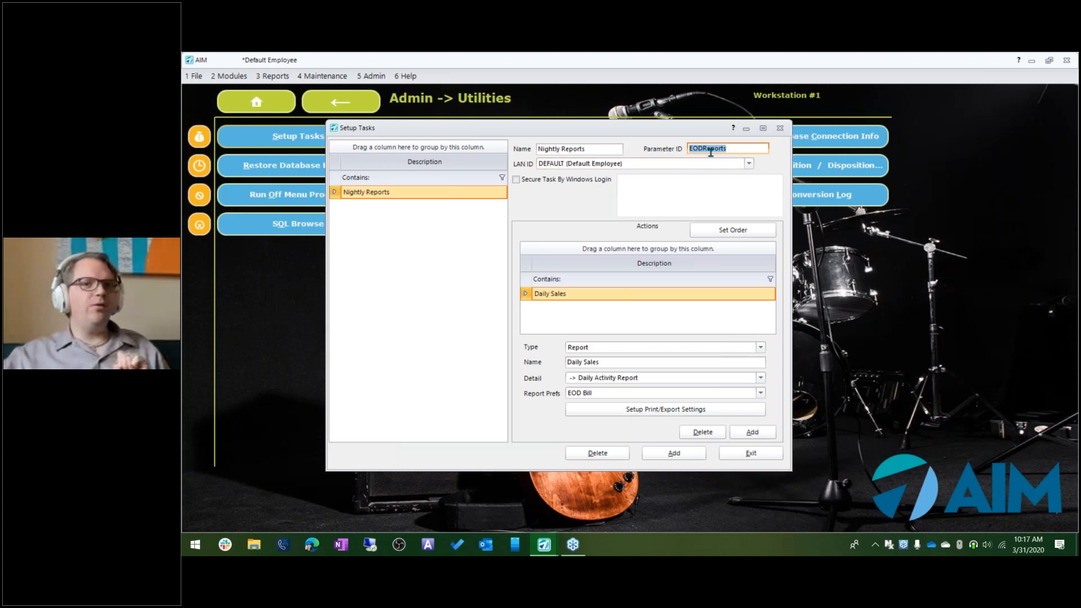
click(676, 362)
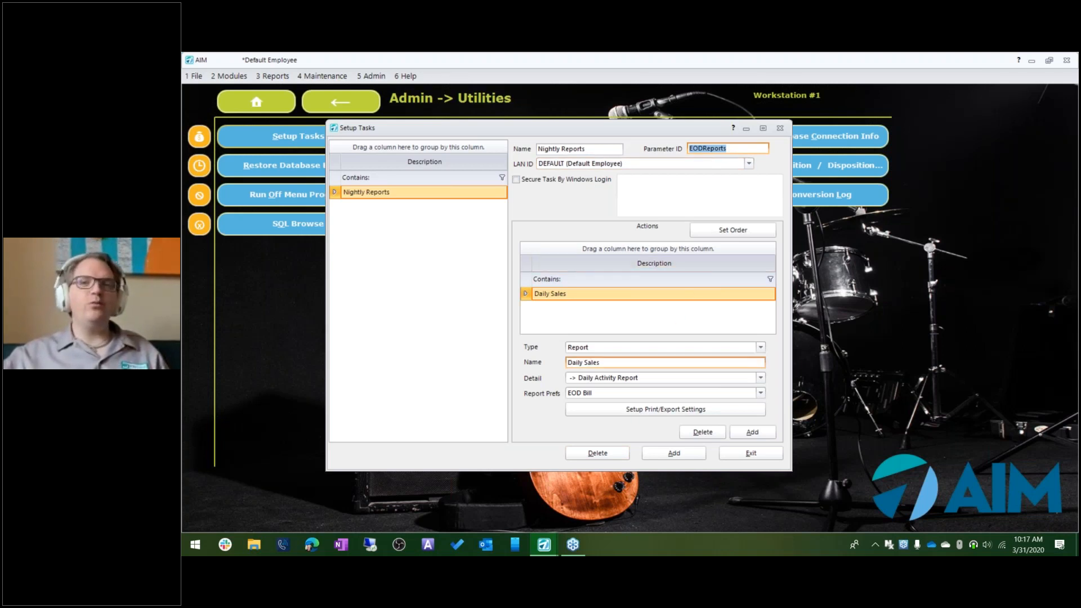
click(623, 379)
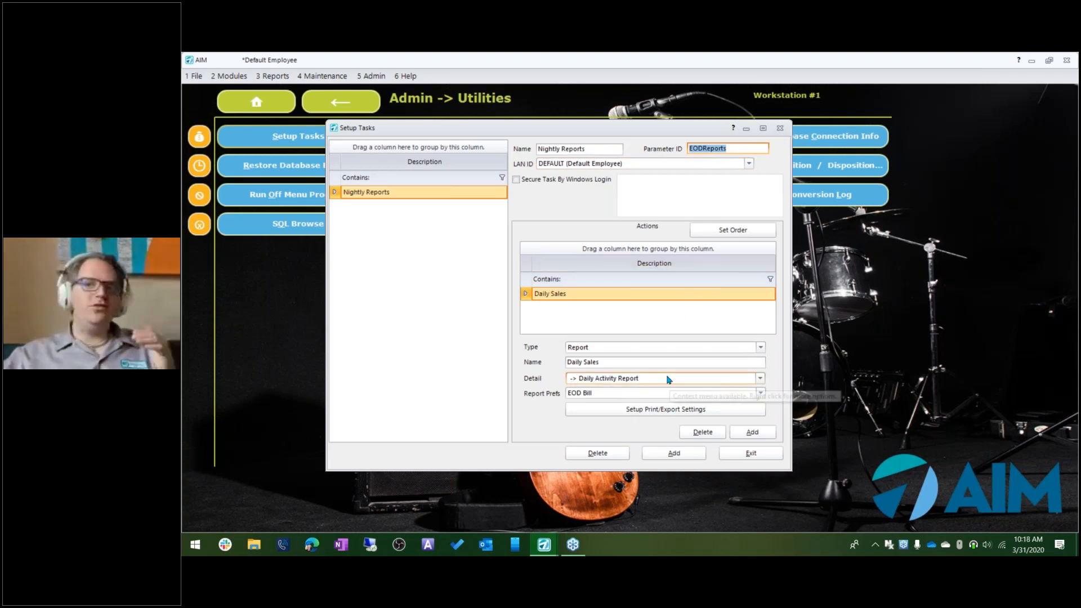
click(661, 393)
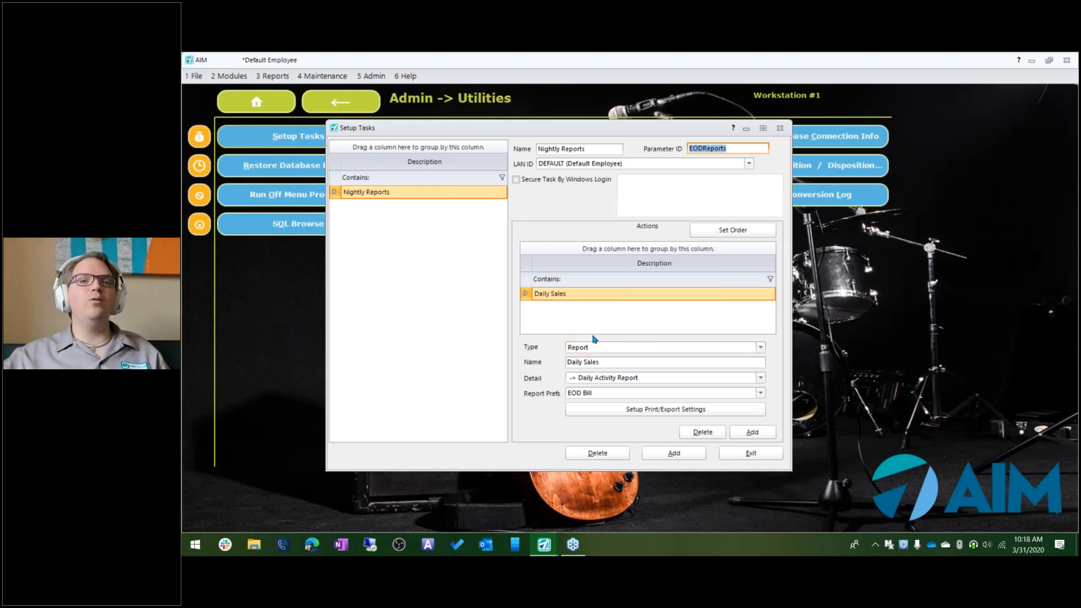
Search Windows for Task Scheduler and open it.
click(197, 544)
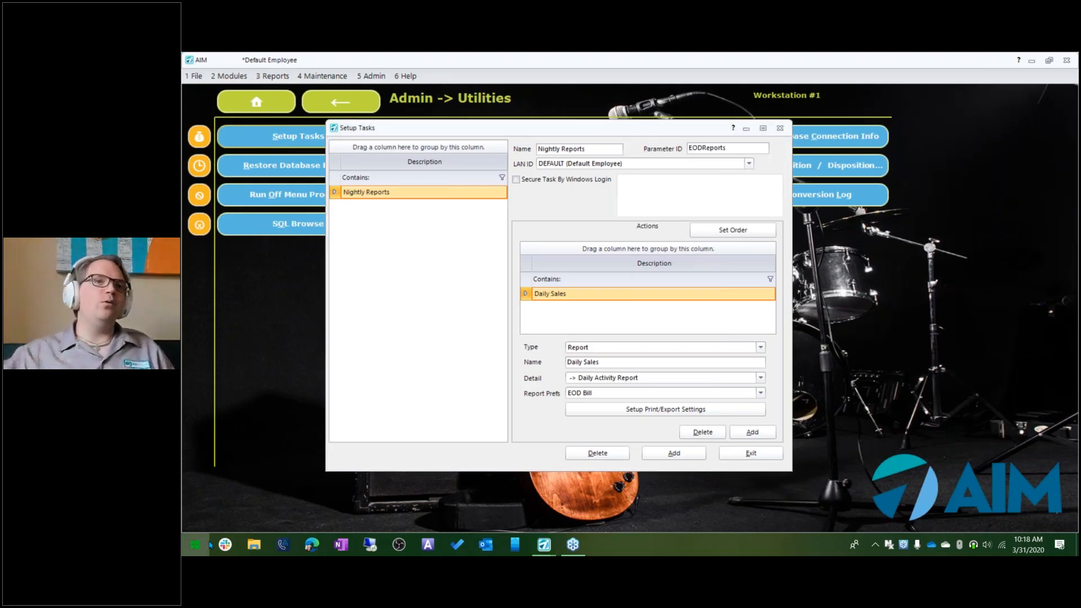
click(224, 545)
text(task)
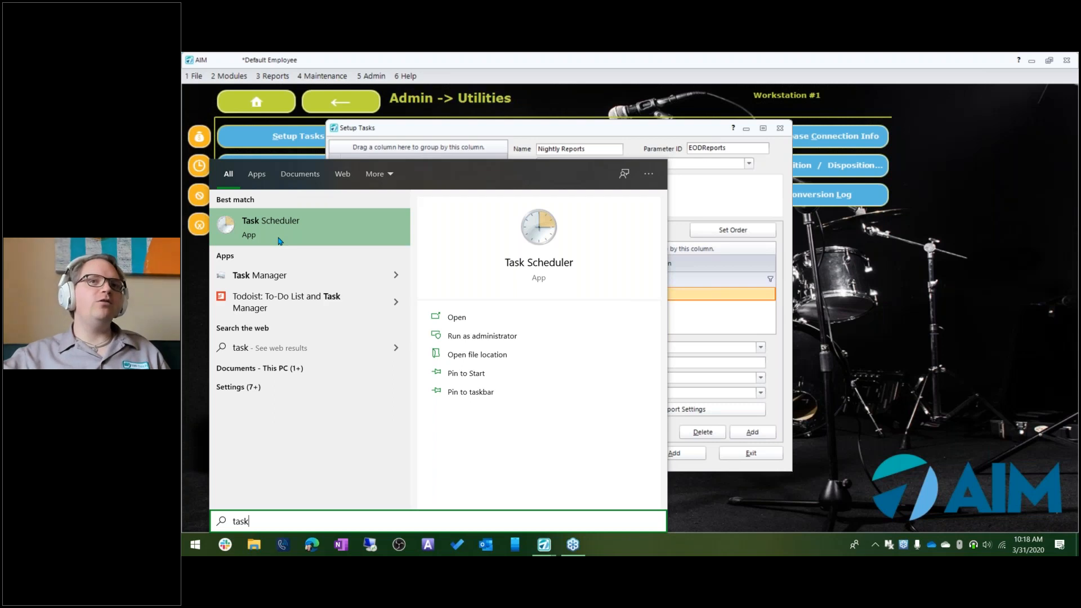
click(276, 224)
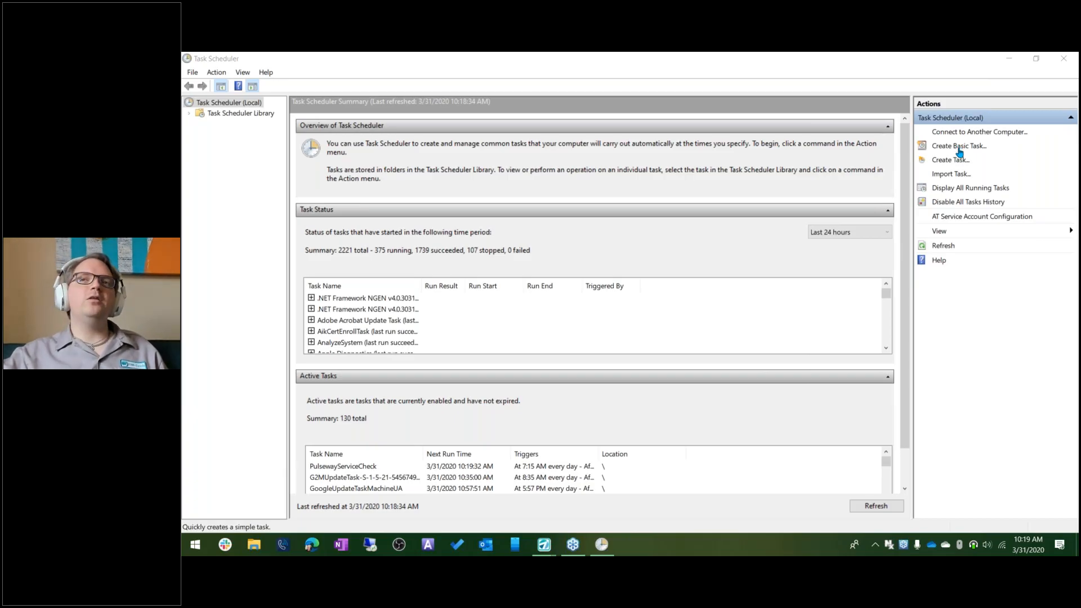
Create a basic task named Nightly AIM Reports with the description "Hi mom!".
click(959, 147)
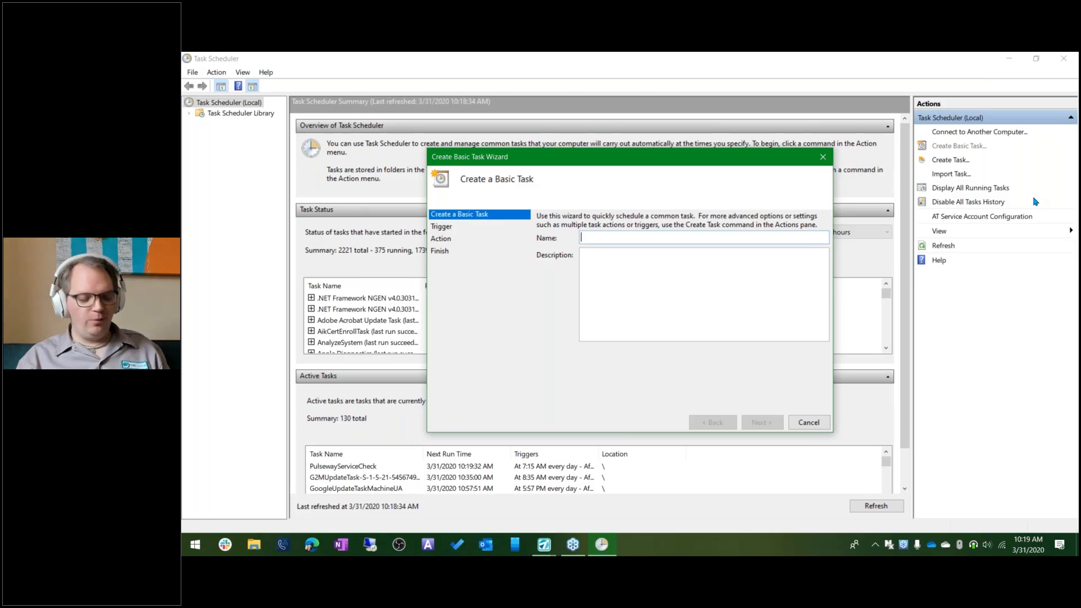
text(Nightly AIM Reports)
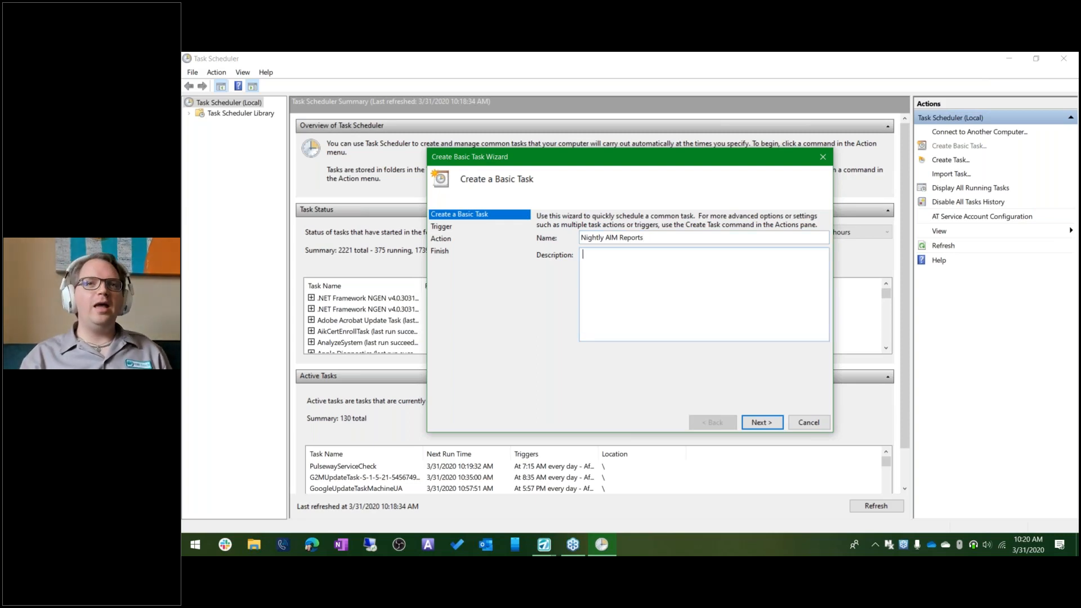
text(Hi mom!)
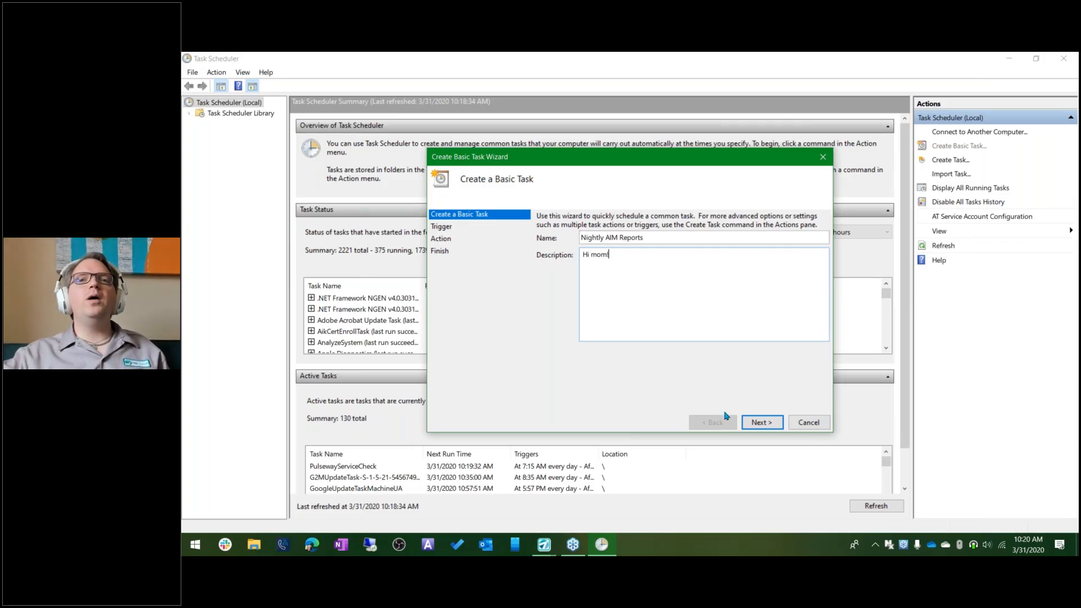
click(778, 428)
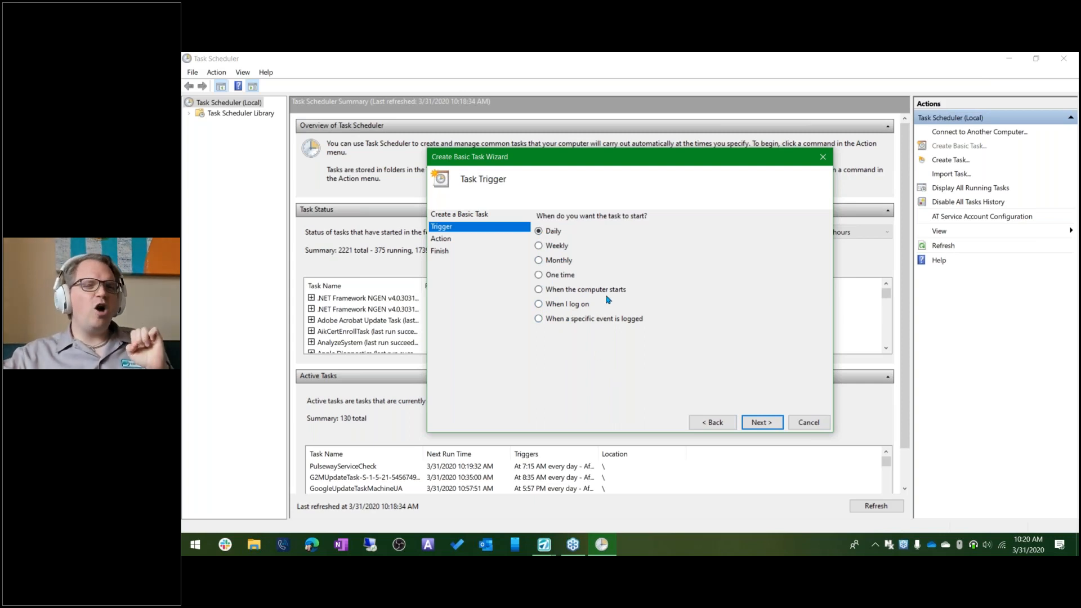
Set the task's trigger to Daily, starting 3/31/2020 at 10:24 AM and recurring every 1 day.
click(760, 423)
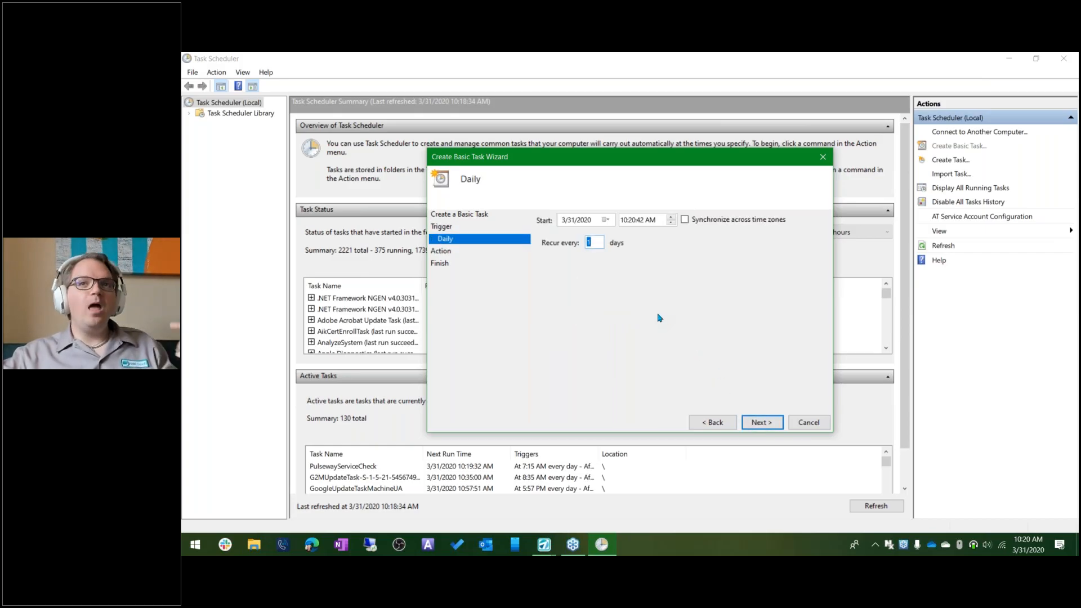
click(606, 221)
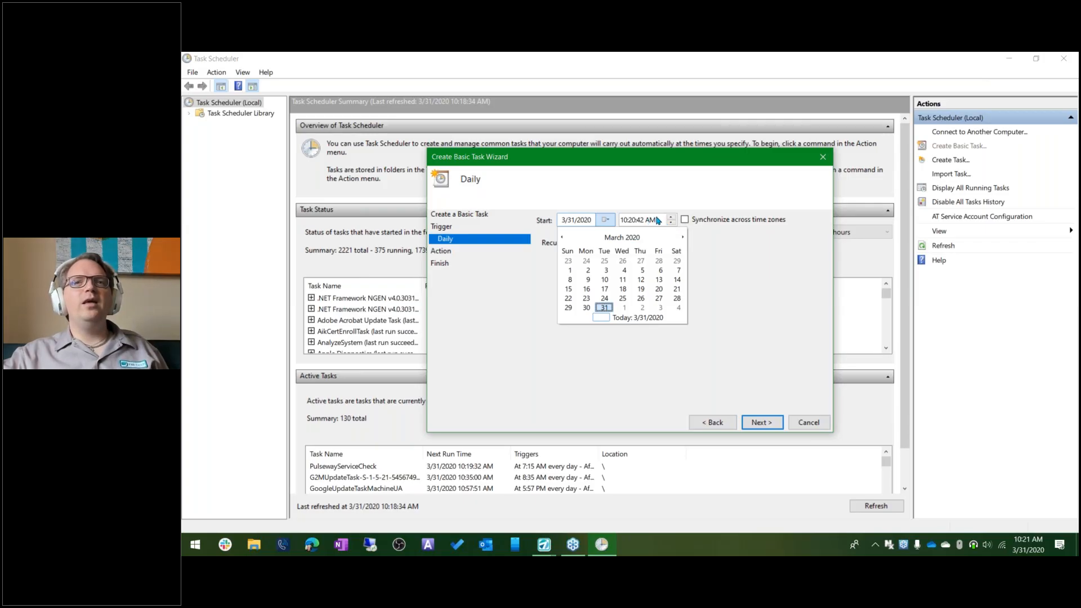
click(657, 224)
click(657, 224)
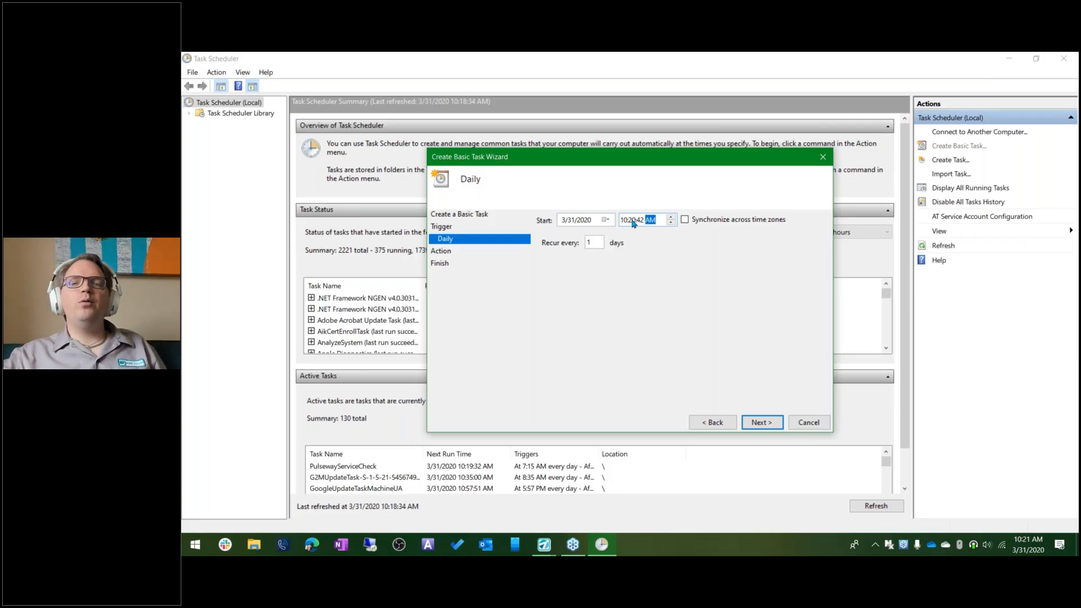
click(633, 222)
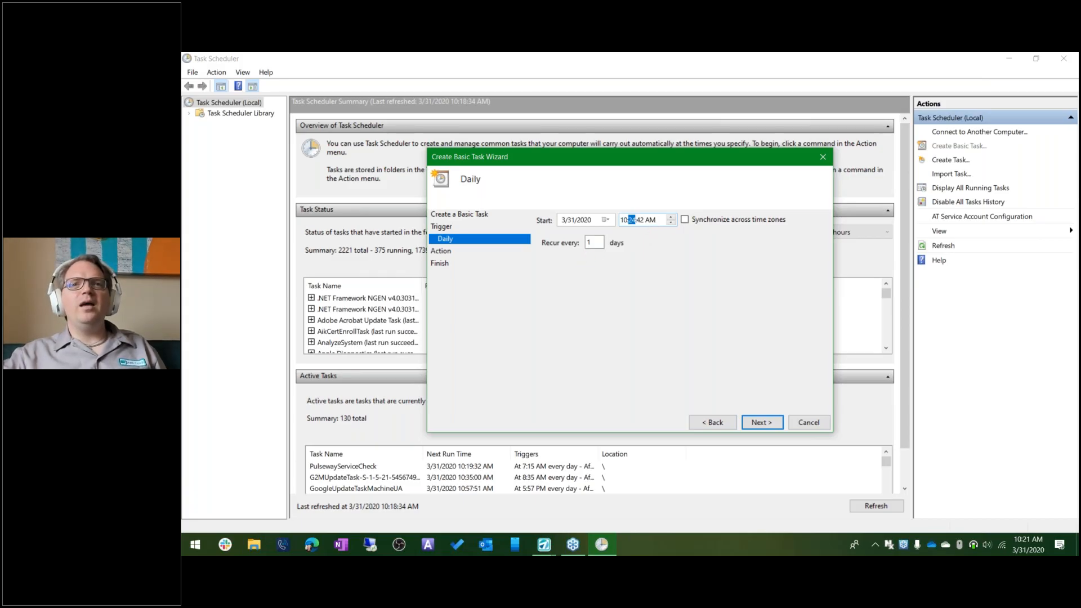
click(764, 422)
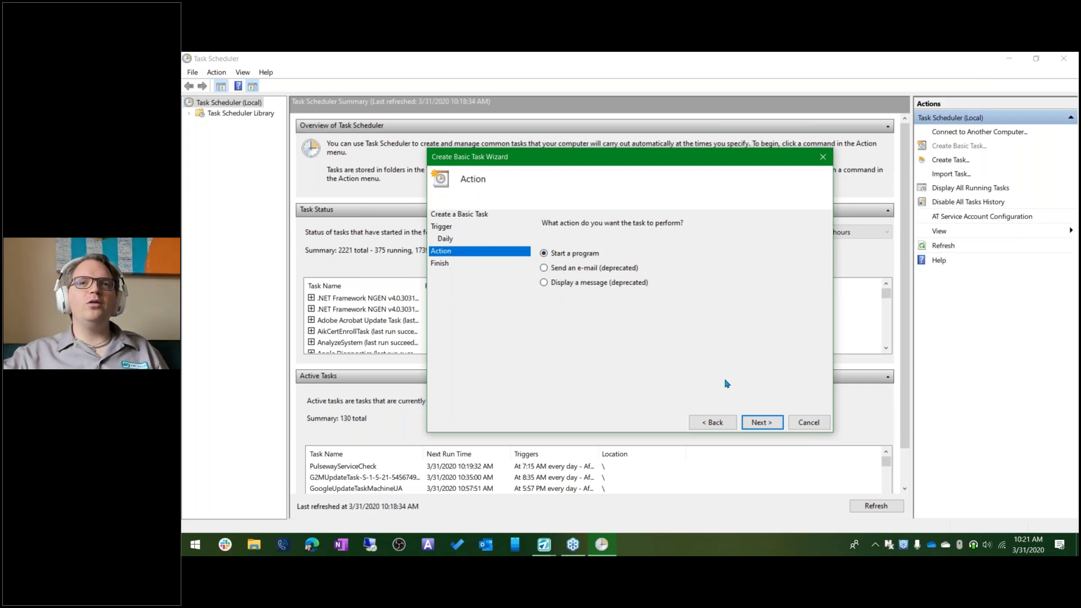
Set the task's action to start a program, choosing AIM.exe from the C:\AIM folder.
click(761, 423)
click(795, 244)
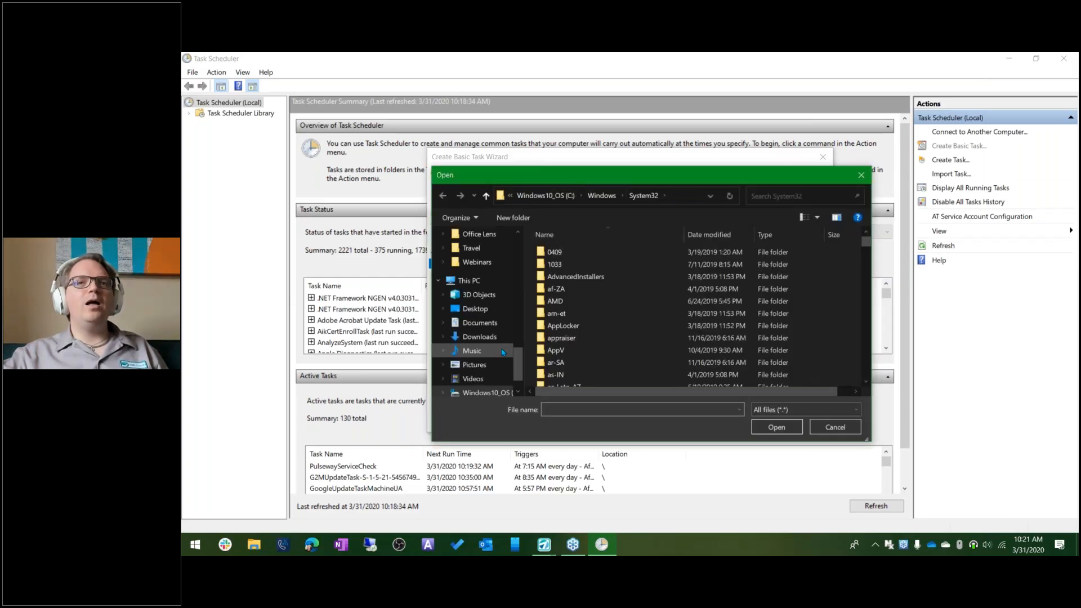
scroll(476, 363, down, 1)
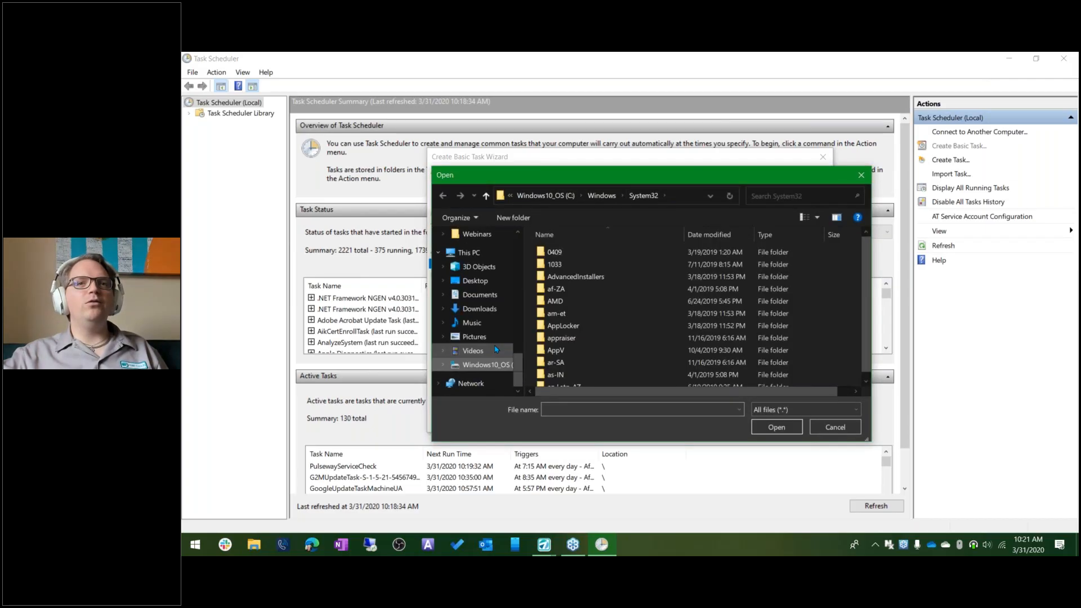
click(485, 365)
double_click(553, 266)
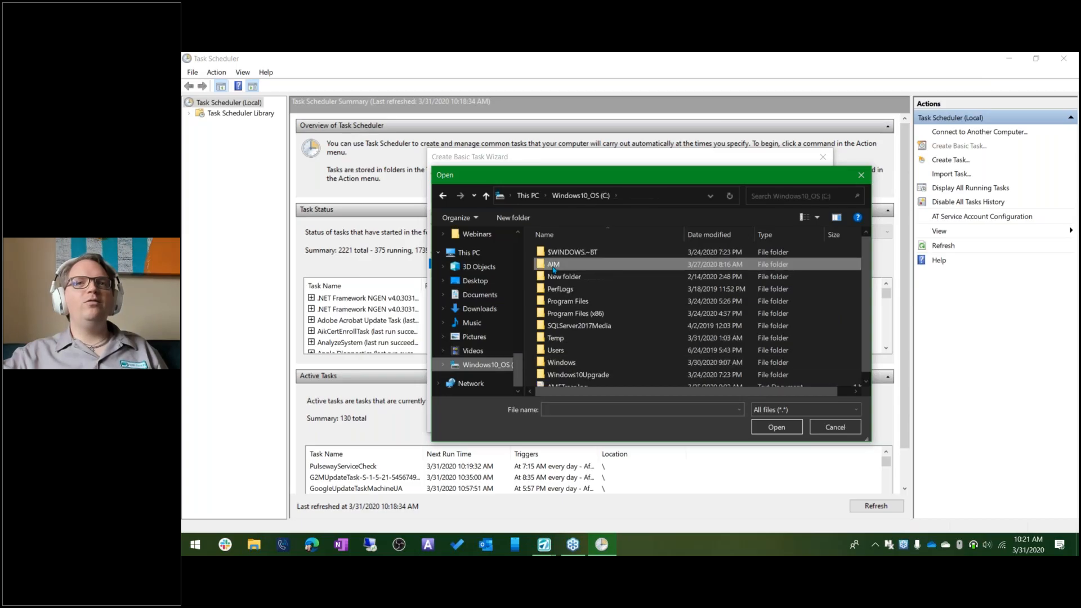
click(560, 351)
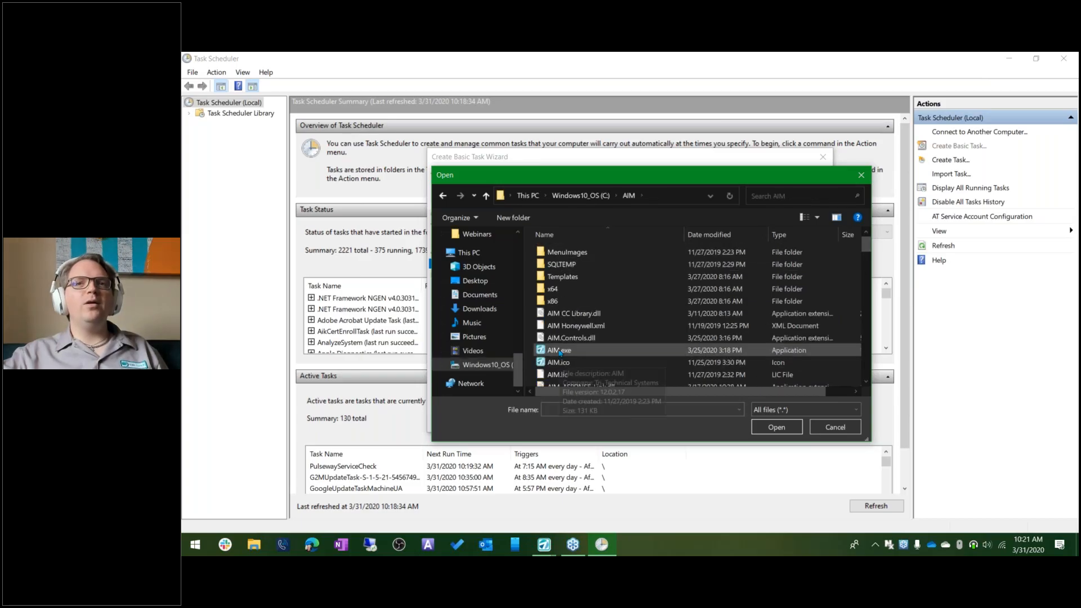
double_click(560, 351)
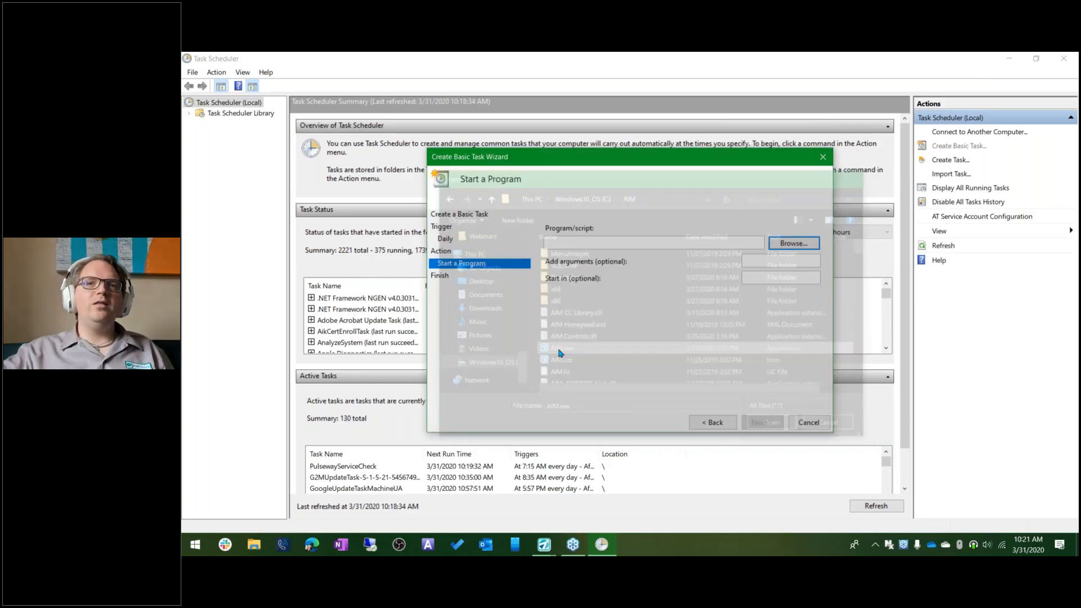
Set the program arguments to TASK EODReports, copying the Parameter ID from AIM's Setup Tasks window, and finish creating the task.
text(TASK)
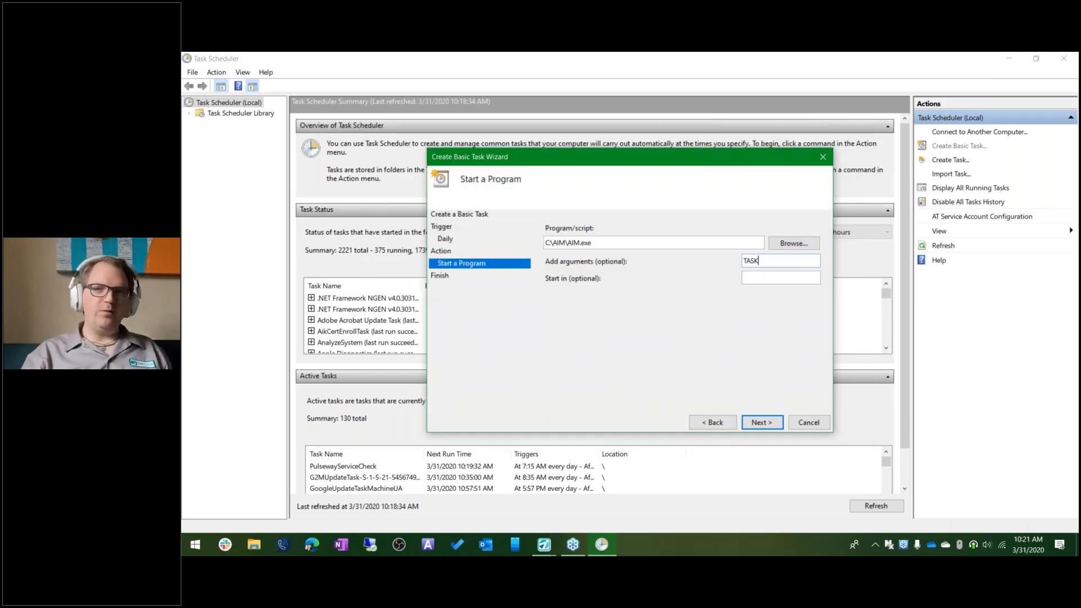
key(alt+Tab)
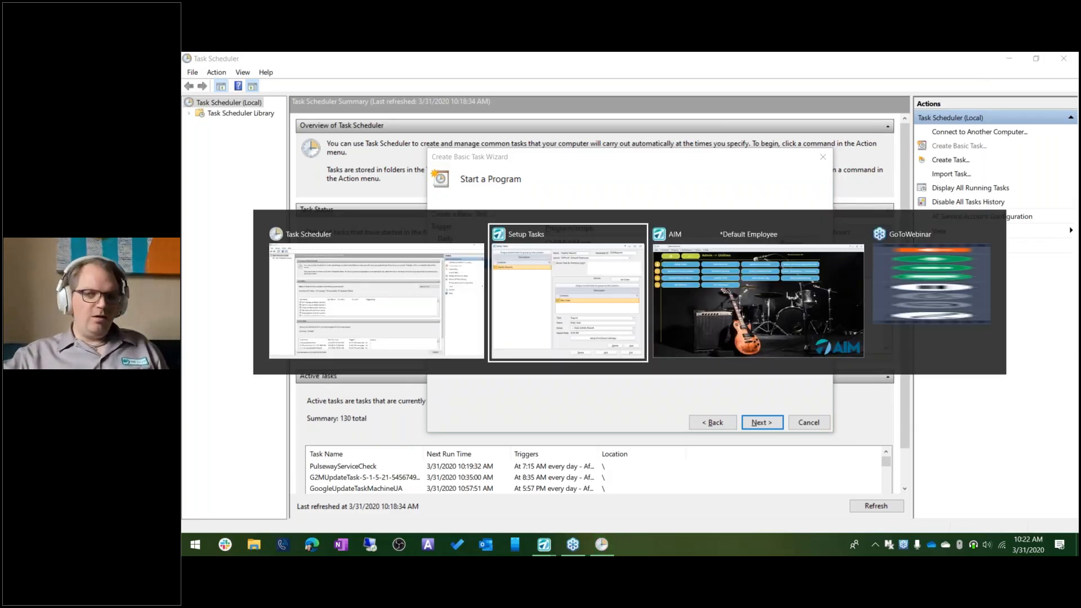
right_click(724, 150)
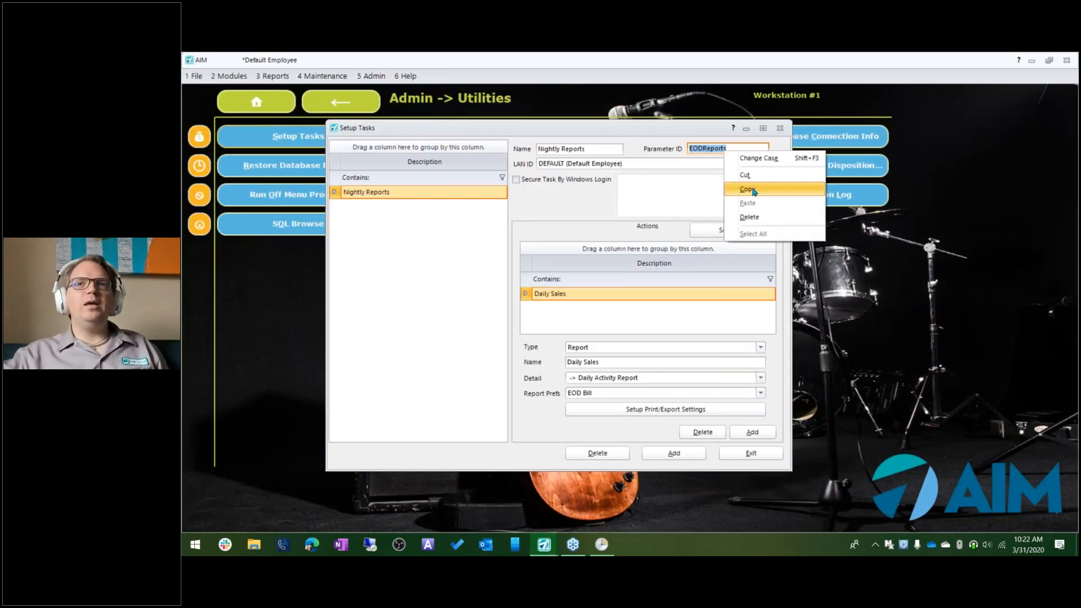
click(750, 189)
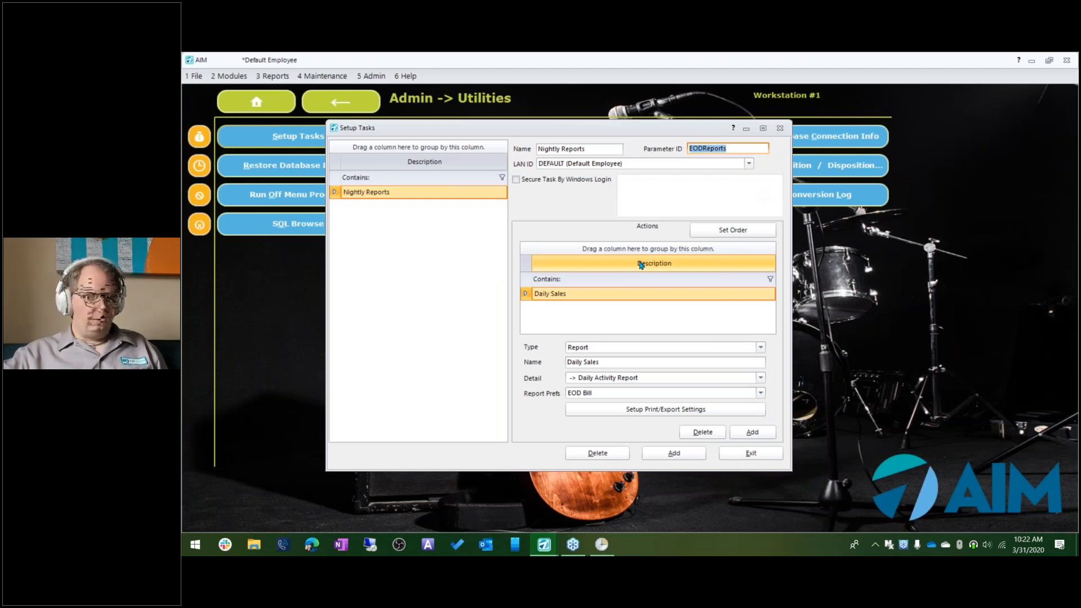
key(alt+Tab)
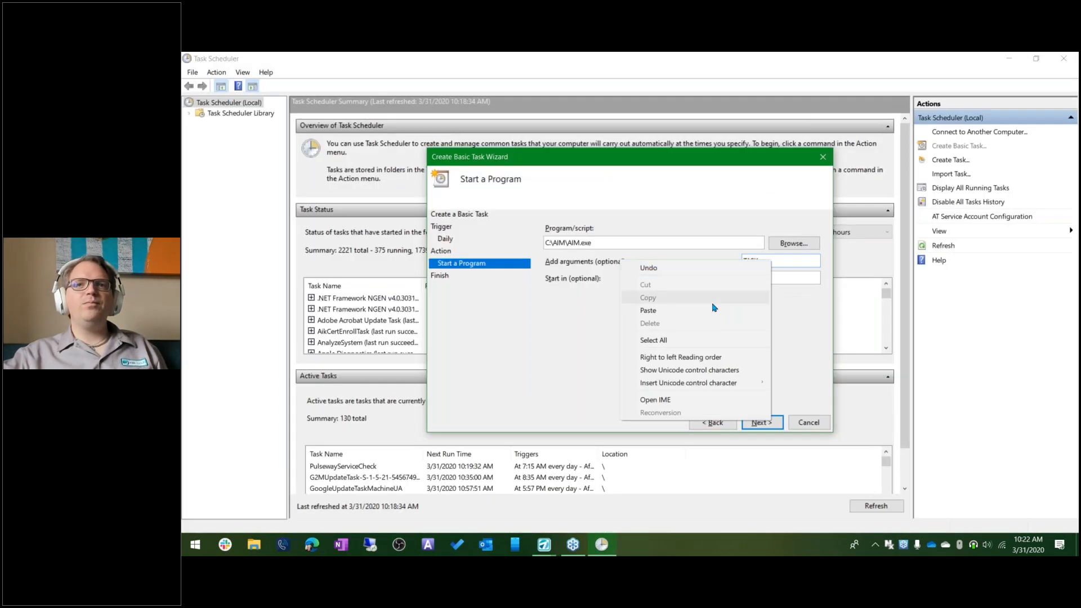
click(712, 310)
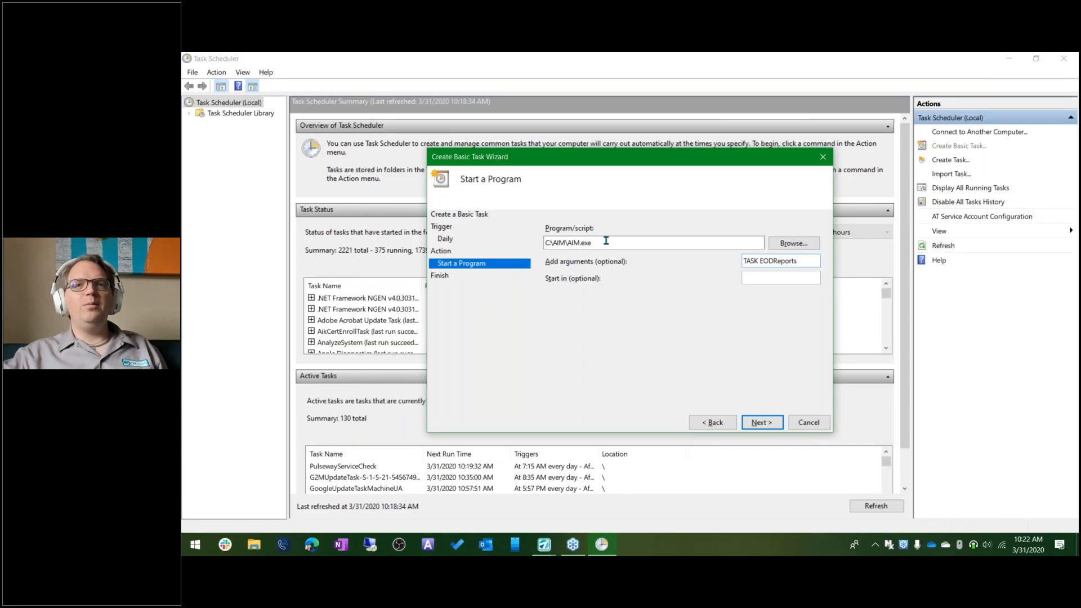
click(766, 424)
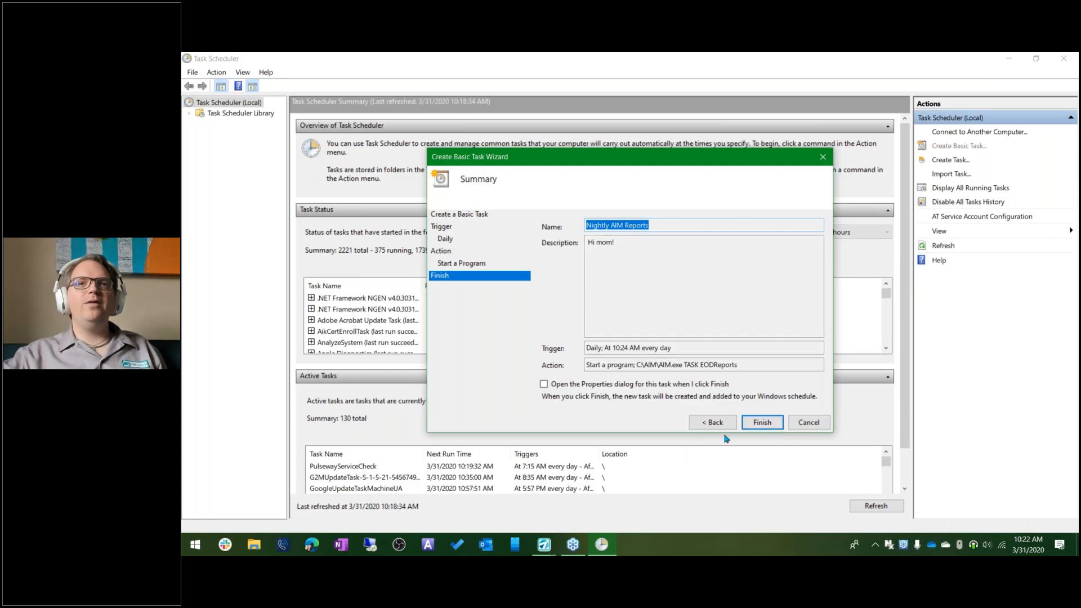
click(761, 423)
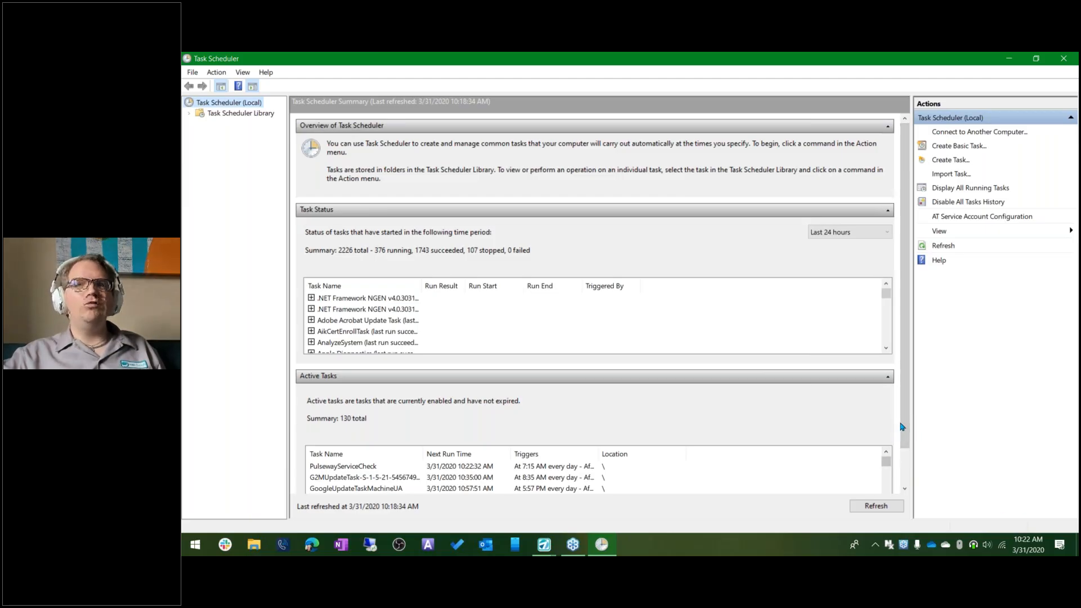
Look through the Active Tasks list for the new Nightly AIM Reports task.
scroll(358, 392, down, 1)
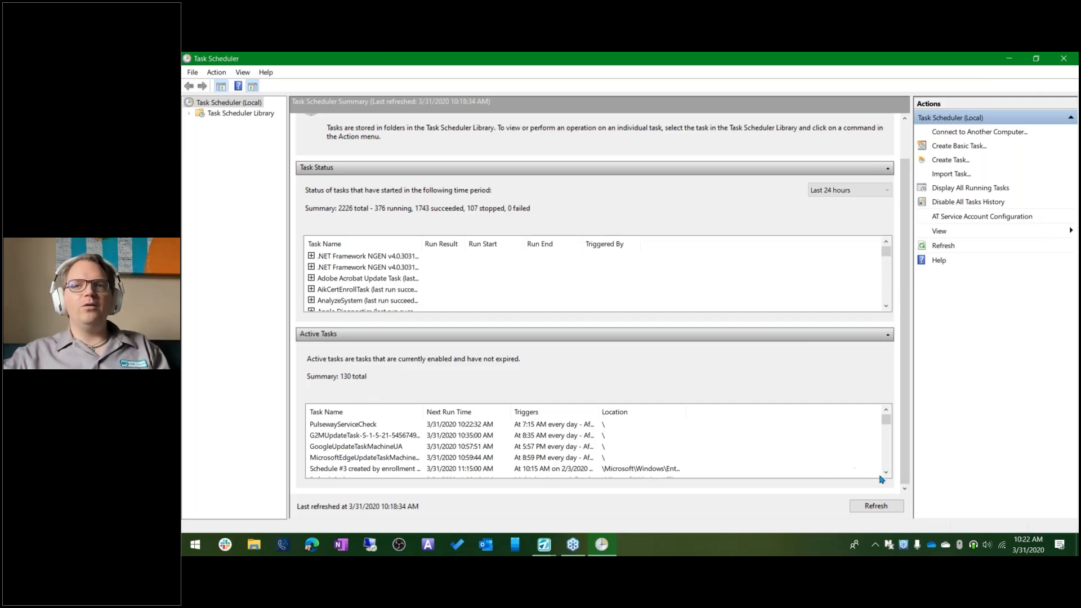
scroll(886, 474, down, 1)
scroll(888, 476, down, 1)
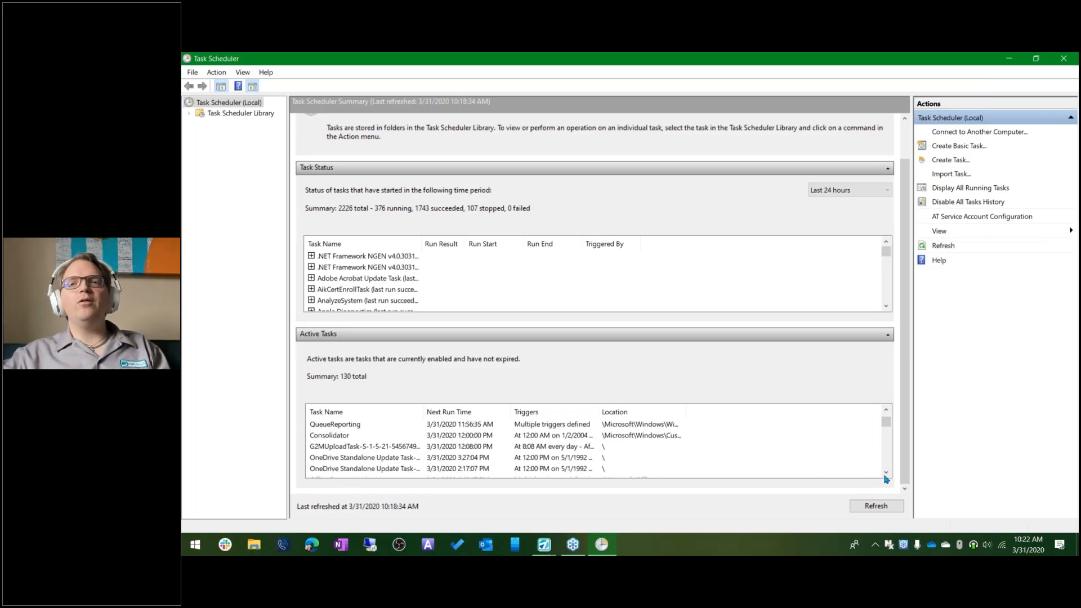
drag(886, 476, 887, 478)
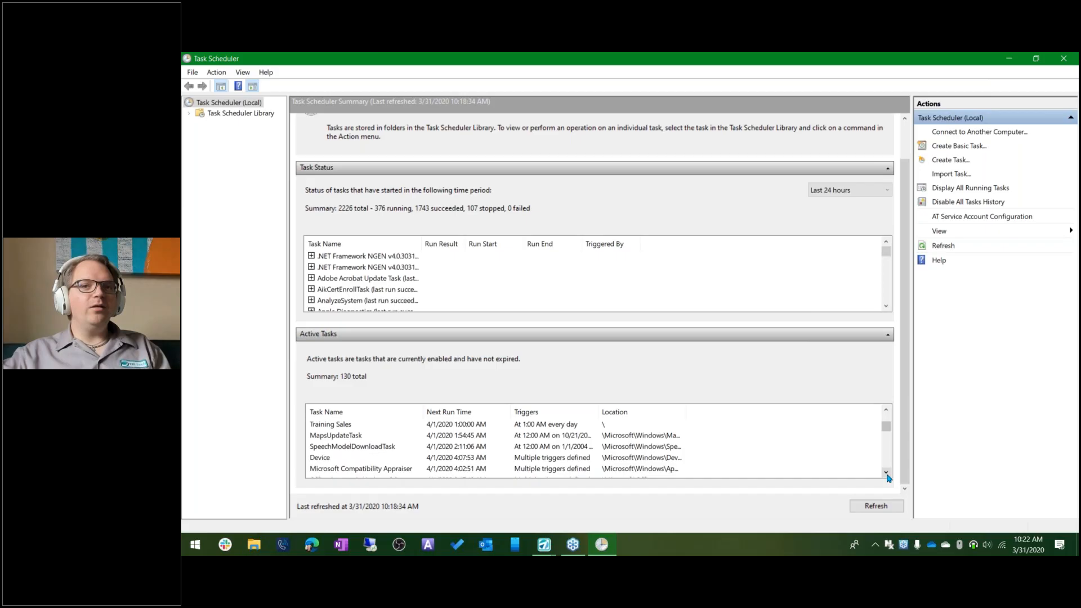
drag(887, 478, 887, 478)
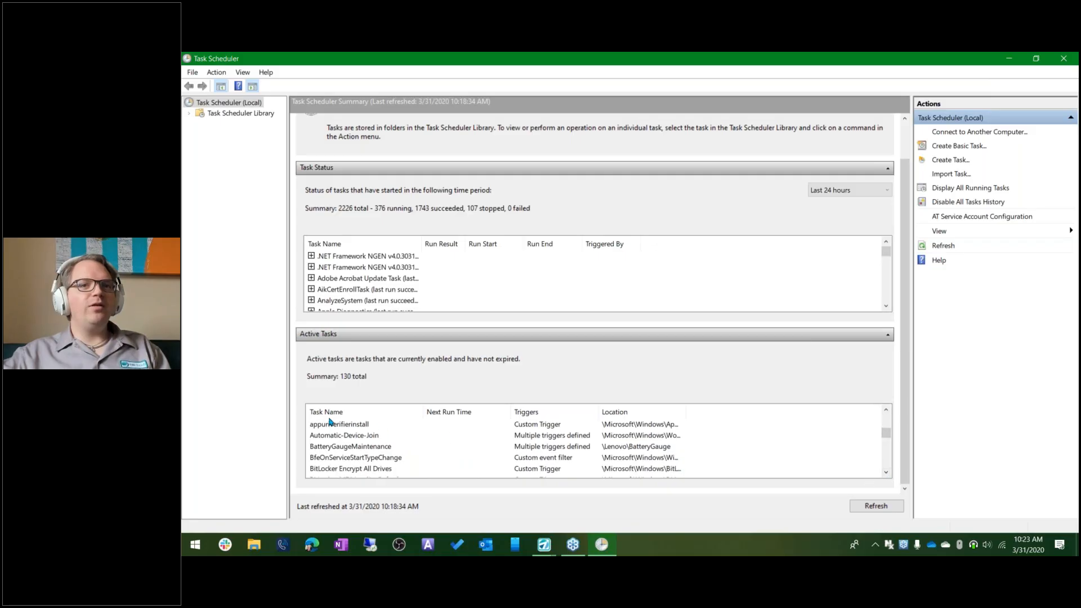
drag(888, 478, 887, 478)
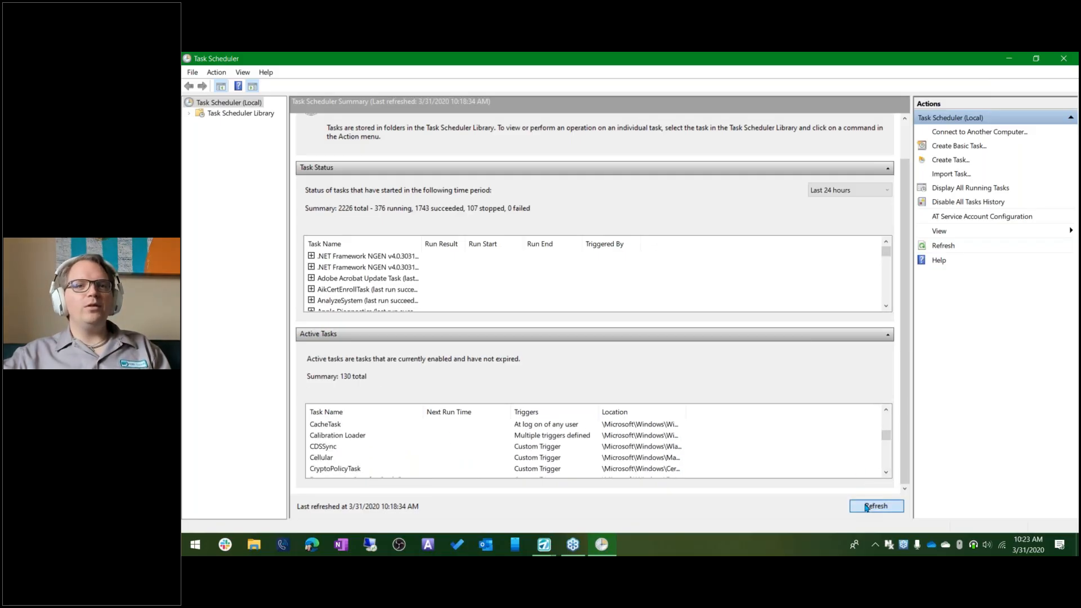
Refresh the Task Scheduler summary and search the Active Tasks and Task Status lists for Nightly AIM Reports.
click(867, 507)
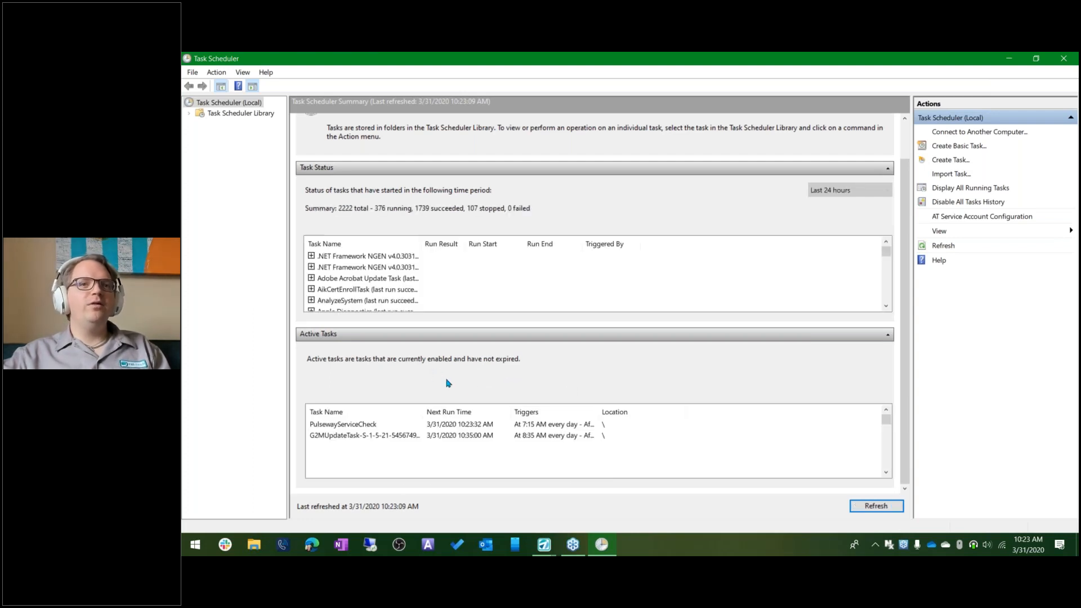
click(886, 473)
click(886, 473)
click(886, 474)
click(886, 473)
click(886, 474)
click(886, 473)
click(886, 473)
click(886, 474)
click(886, 473)
click(886, 474)
click(886, 473)
click(886, 473)
click(887, 473)
click(886, 474)
click(886, 473)
click(887, 473)
click(886, 473)
click(886, 473)
click(887, 475)
click(886, 474)
click(886, 475)
click(887, 474)
click(887, 475)
click(887, 475)
click(887, 475)
click(887, 474)
click(887, 474)
click(887, 475)
click(887, 475)
click(886, 475)
click(887, 475)
click(886, 474)
click(886, 475)
click(887, 475)
click(886, 474)
click(887, 474)
click(887, 475)
click(887, 475)
click(887, 475)
click(887, 475)
click(887, 475)
click(886, 475)
click(887, 475)
click(887, 475)
click(887, 474)
click(887, 475)
click(887, 474)
click(887, 475)
click(886, 475)
click(887, 474)
click(887, 474)
click(886, 475)
click(887, 475)
click(887, 475)
click(887, 474)
click(887, 474)
click(886, 475)
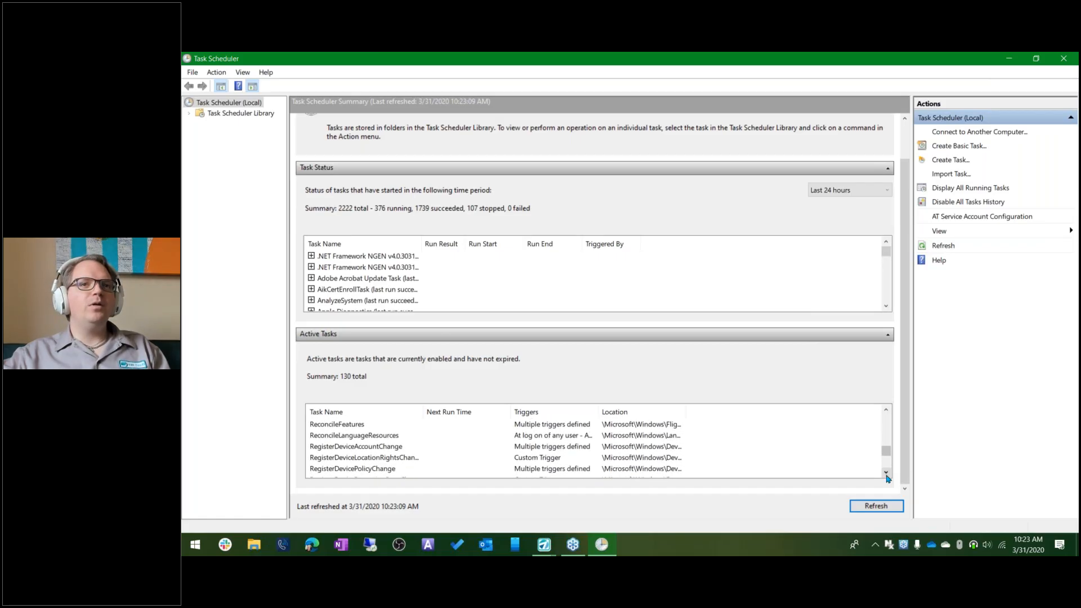
click(887, 474)
click(887, 307)
click(886, 307)
click(886, 307)
click(886, 308)
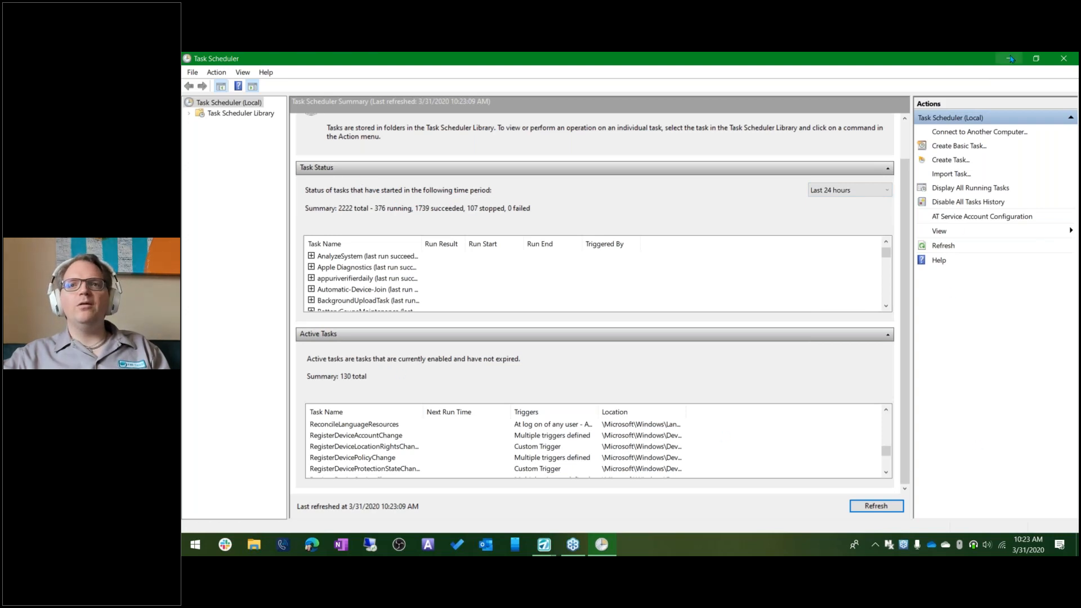
Switch to AIM, close the Setup Tasks window and exit the program, returning to Task Scheduler.
click(541, 547)
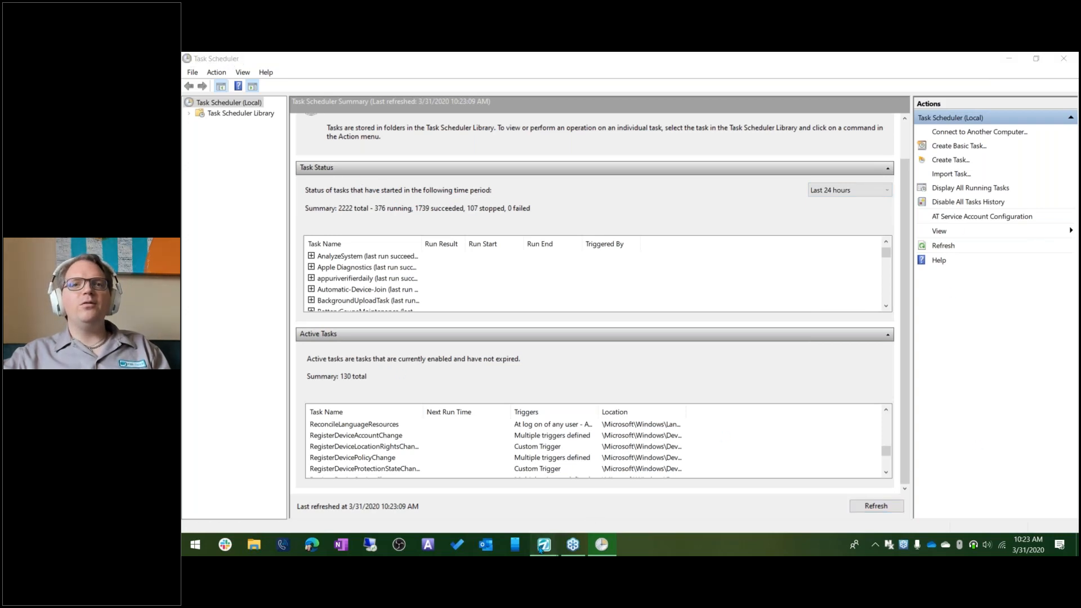
click(589, 487)
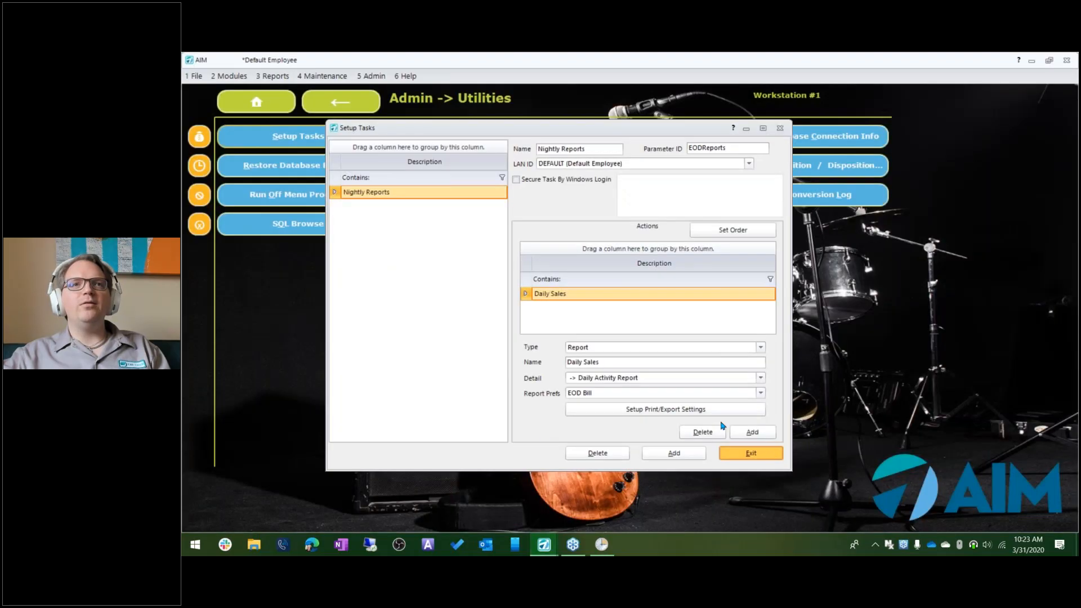
key(Escape)
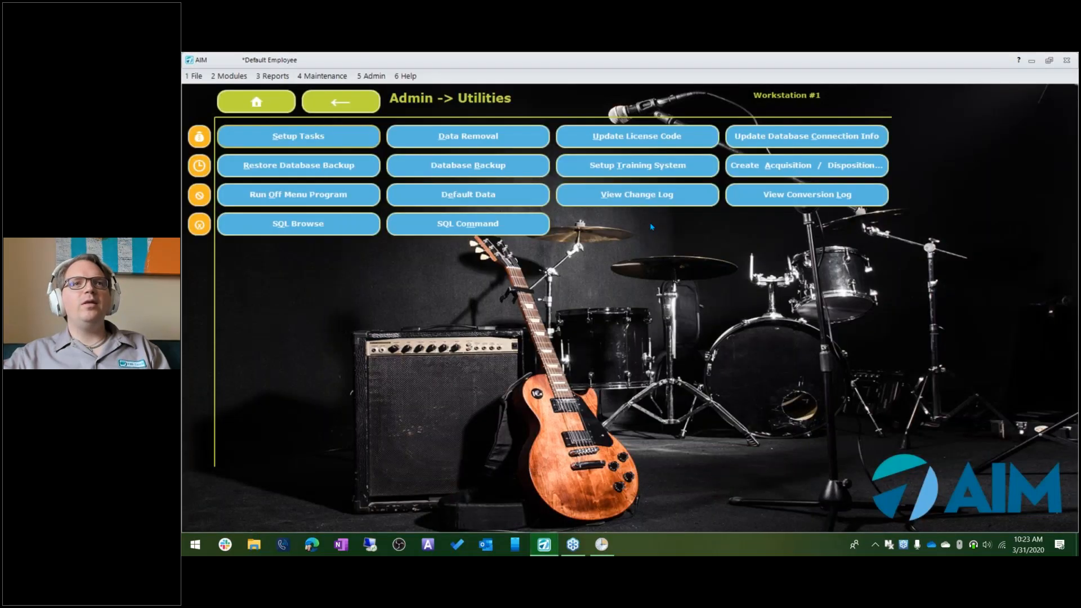
click(194, 78)
click(217, 229)
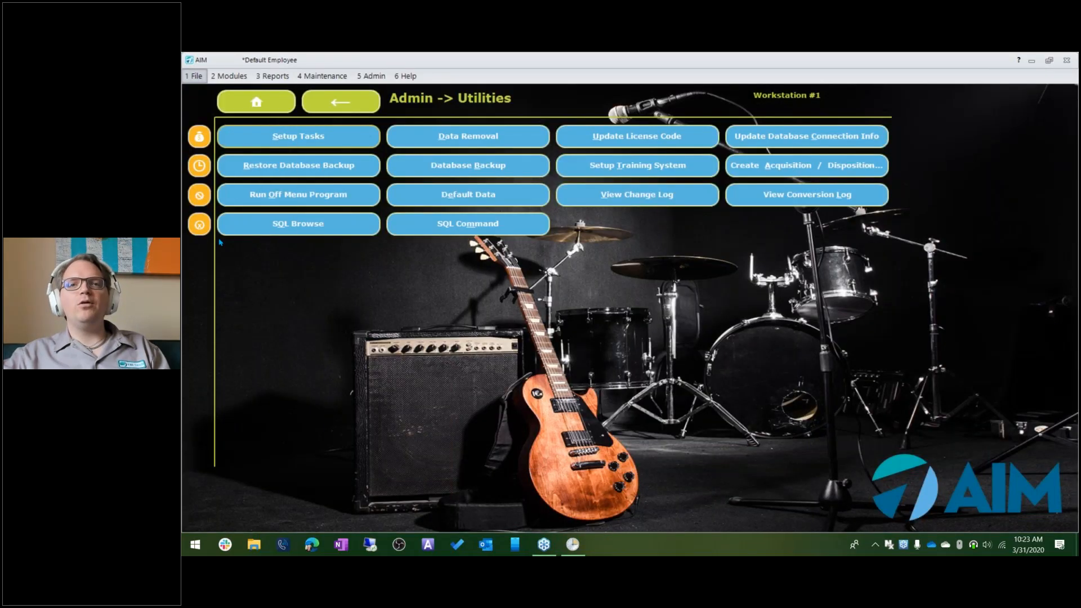
click(573, 544)
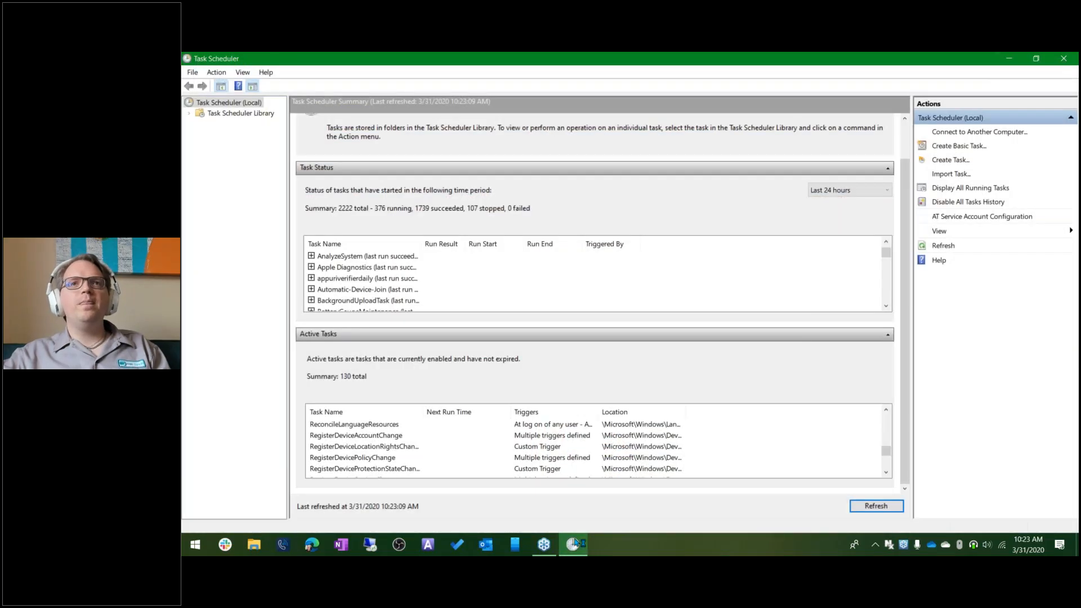
Minimize Task Scheduler, open the exported Test Report PDF from the desktop to check the Daily Activity Report, and close it.
click(1012, 58)
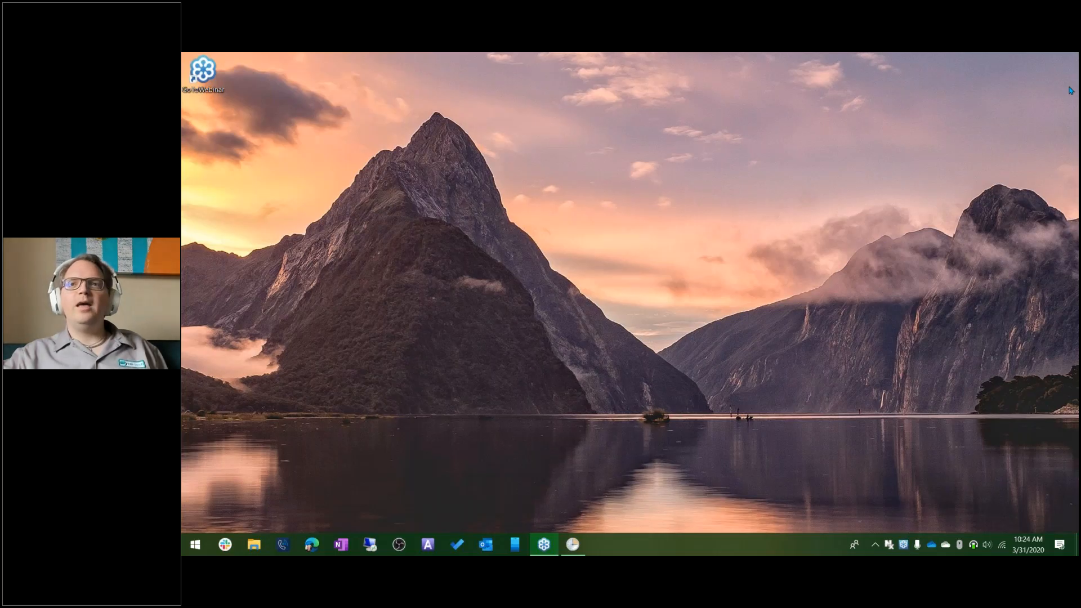
click(922, 348)
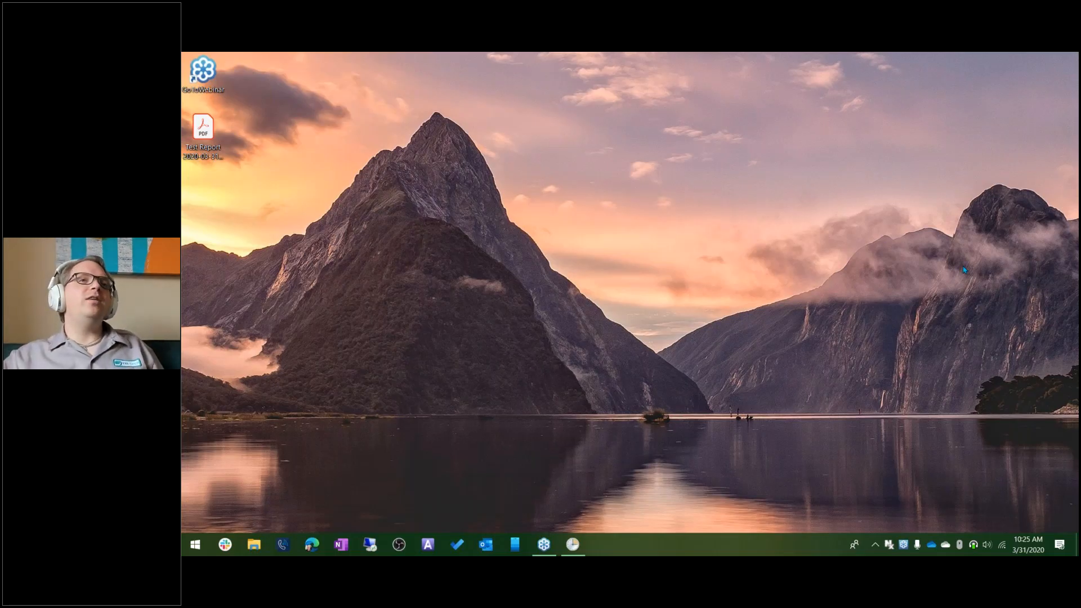
click(201, 133)
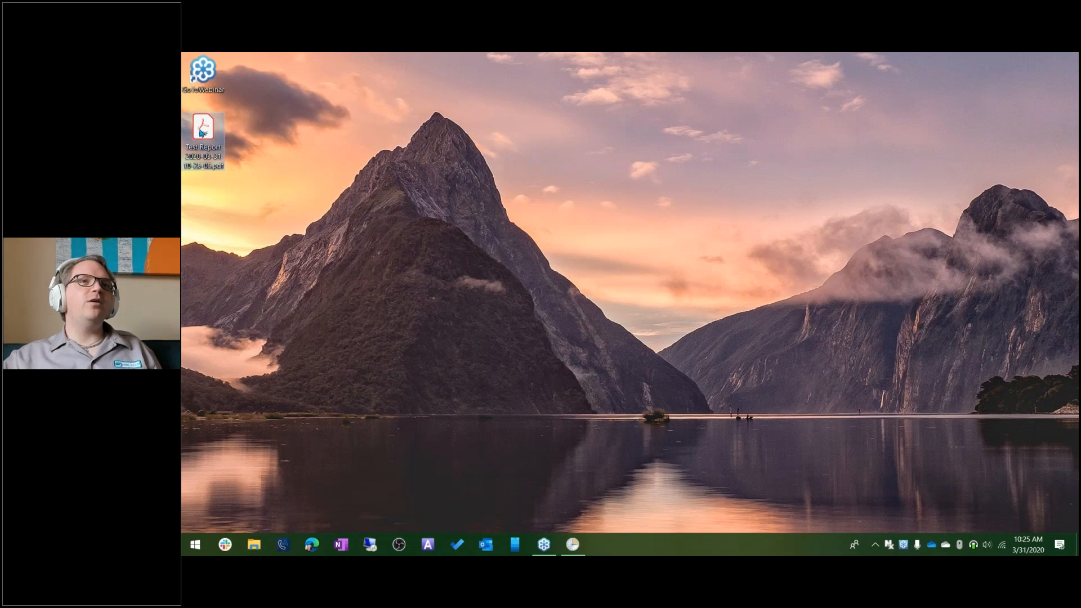
double_click(201, 133)
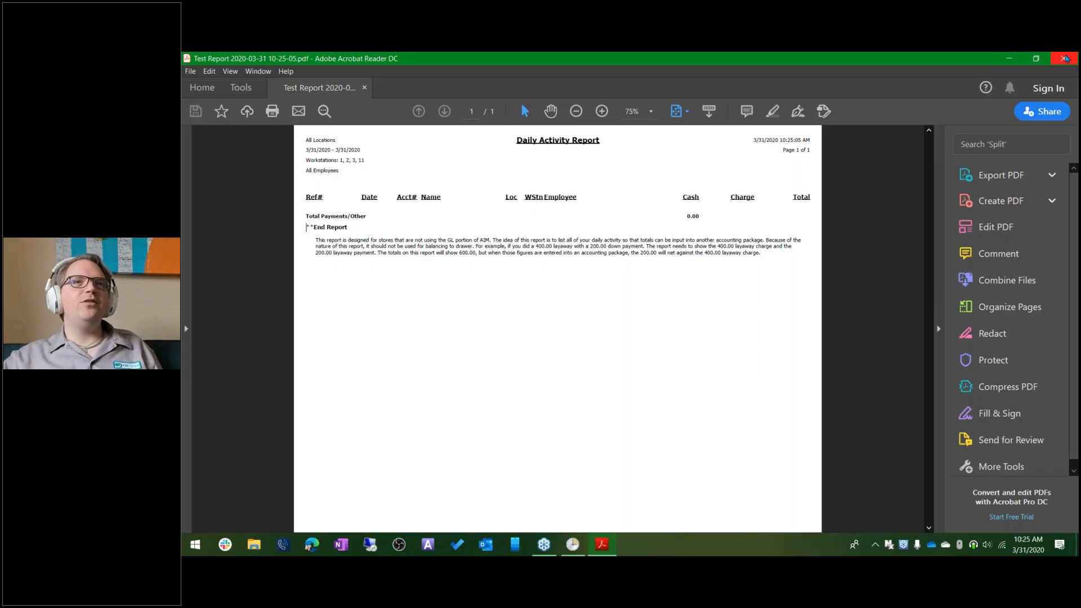
click(1065, 58)
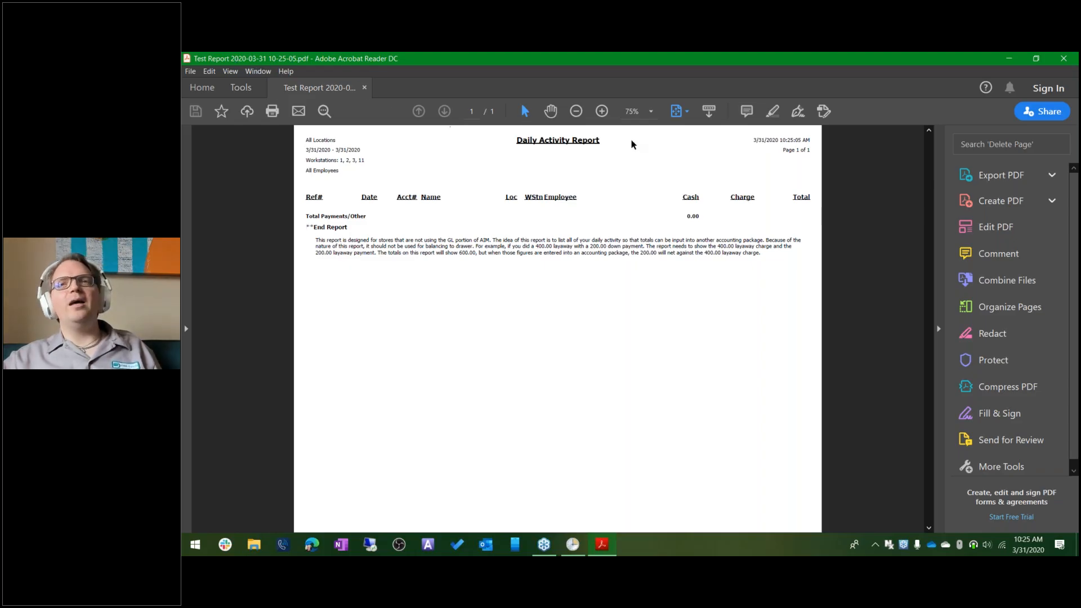
click(1070, 61)
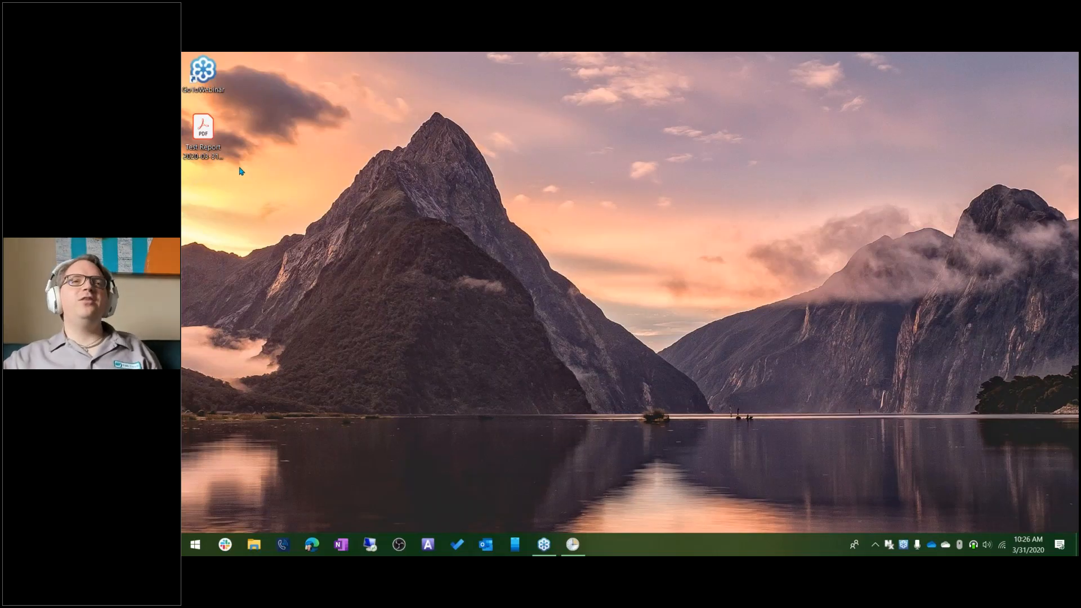
Reopen the Test Report PDF from the desktop for another look, and minimize its window.
click(198, 144)
double_click(198, 143)
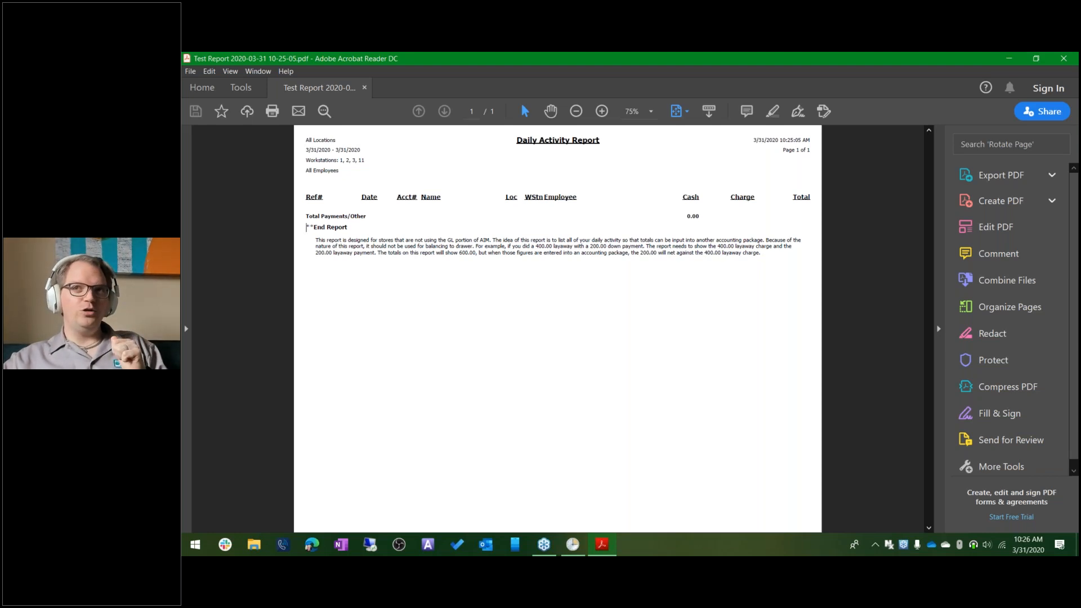
click(1008, 58)
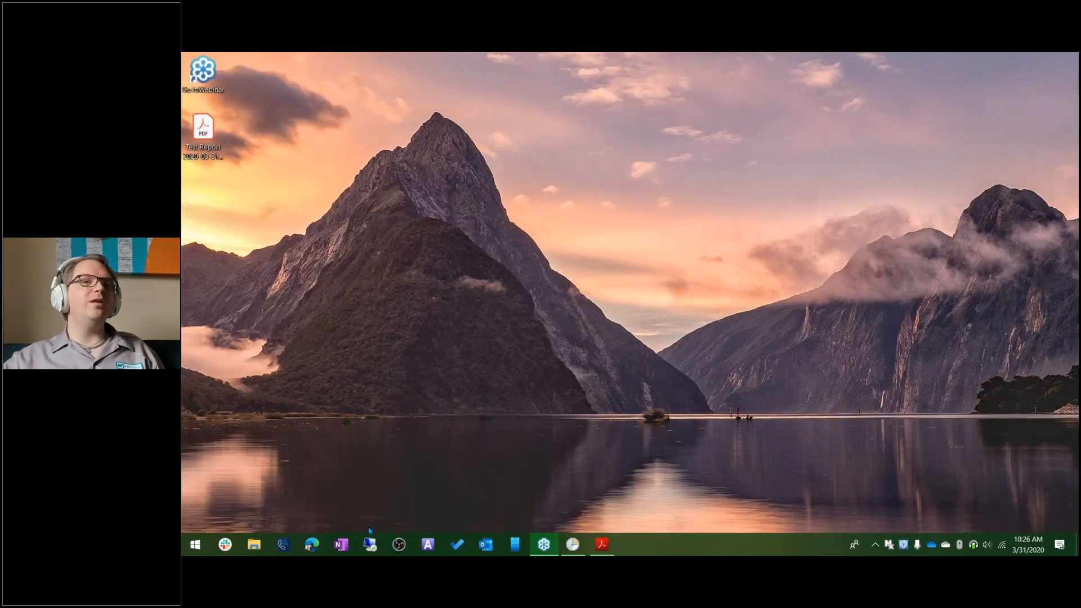
Start AIM again and open its Setup Tasks window.
click(195, 545)
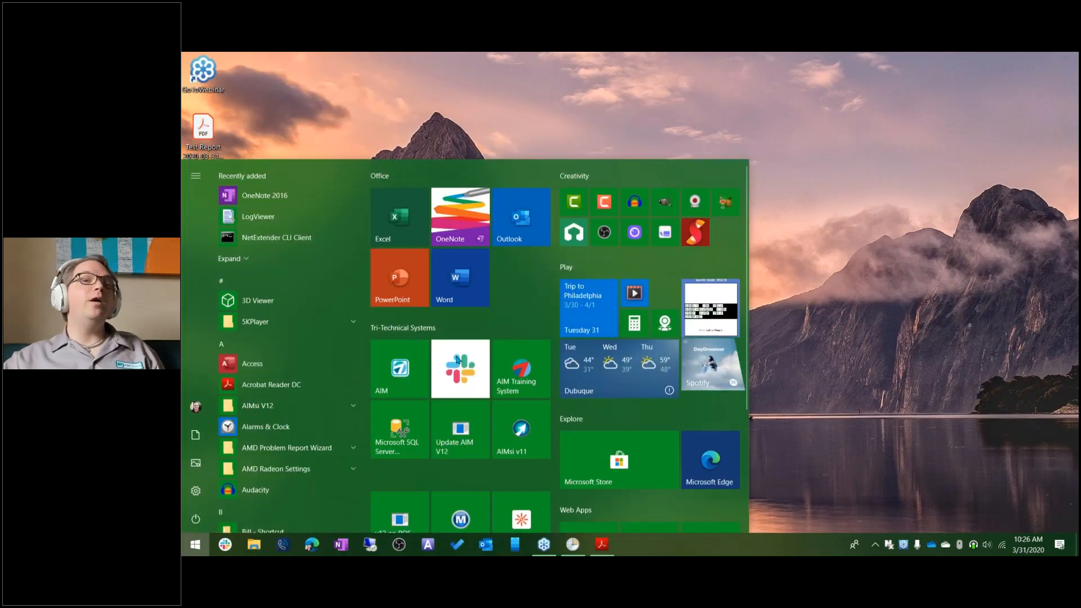
click(457, 361)
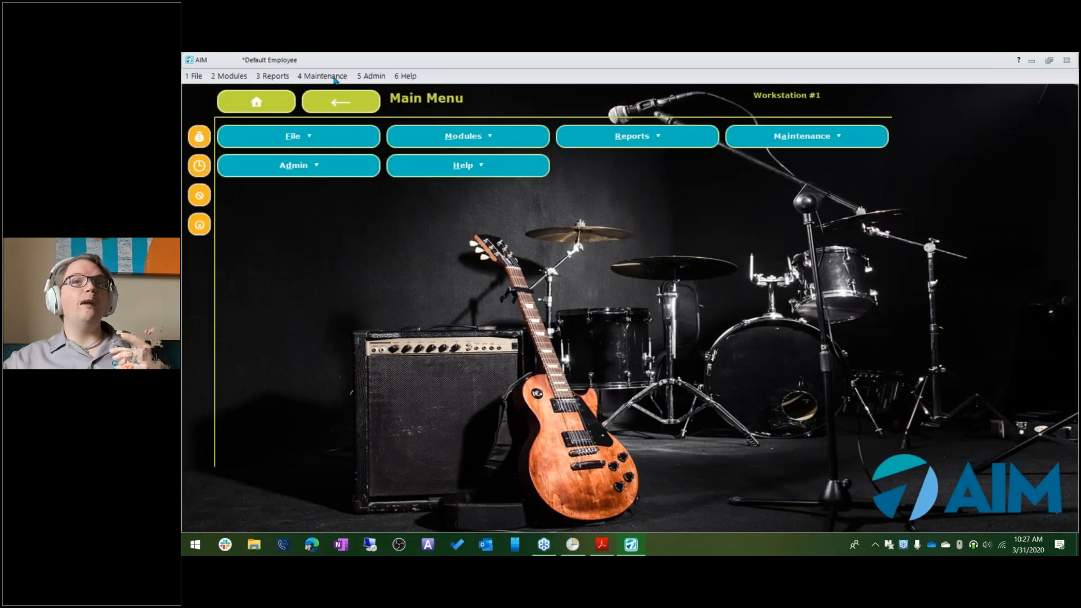
click(371, 76)
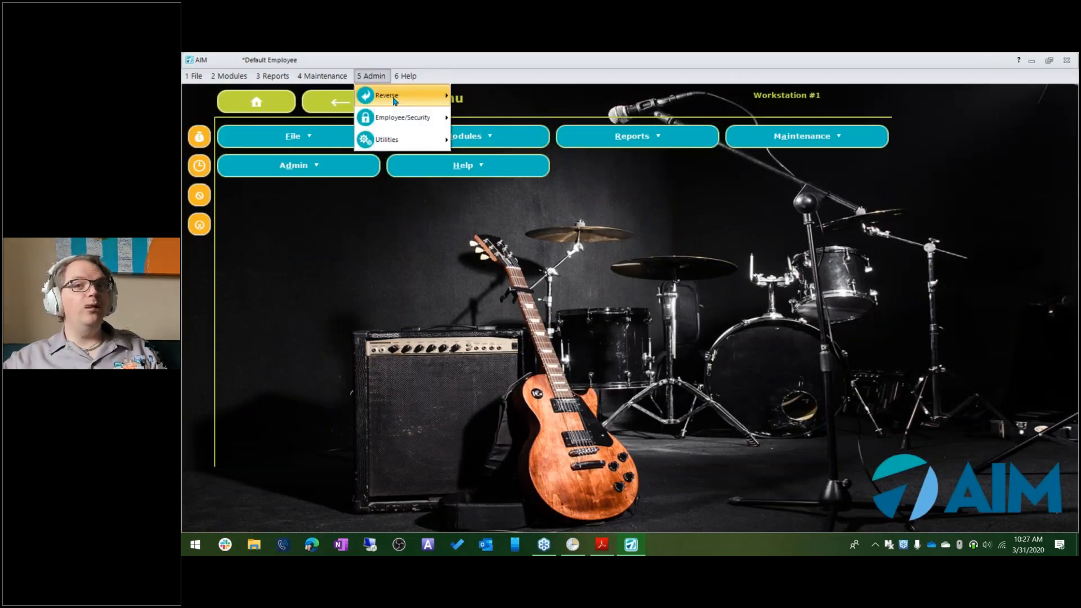
click(394, 101)
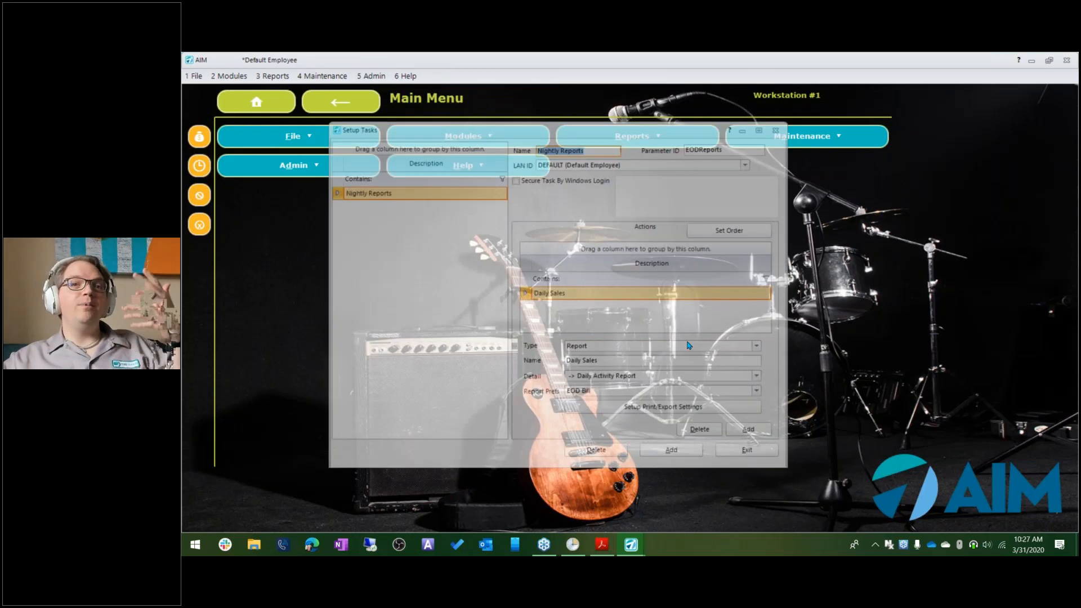
Look through the action types available for the Daily Sales action of the Nightly Reports task.
click(690, 345)
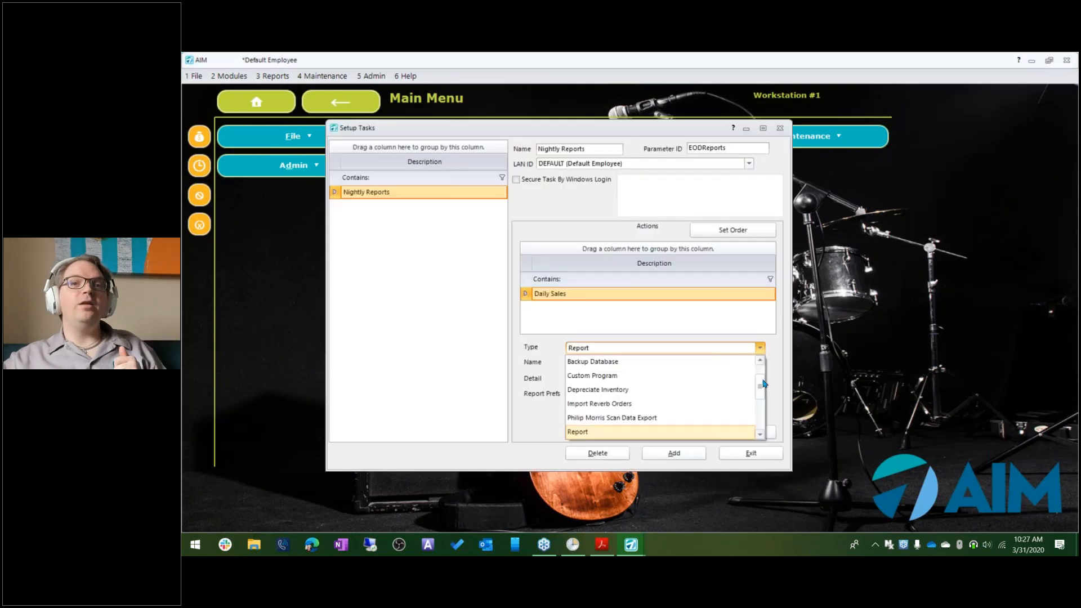
drag(763, 383, 764, 415)
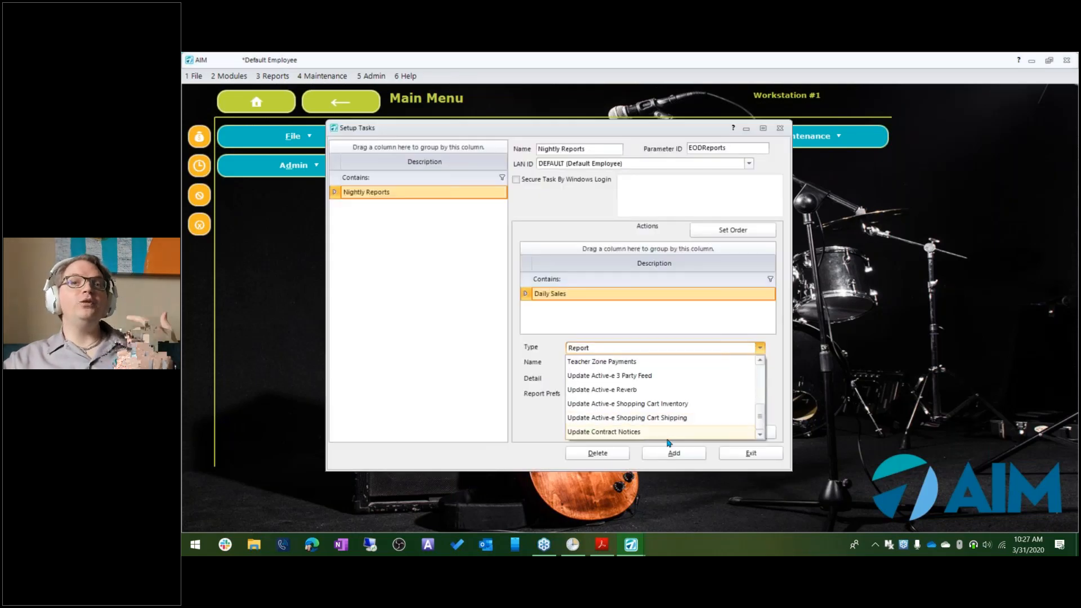